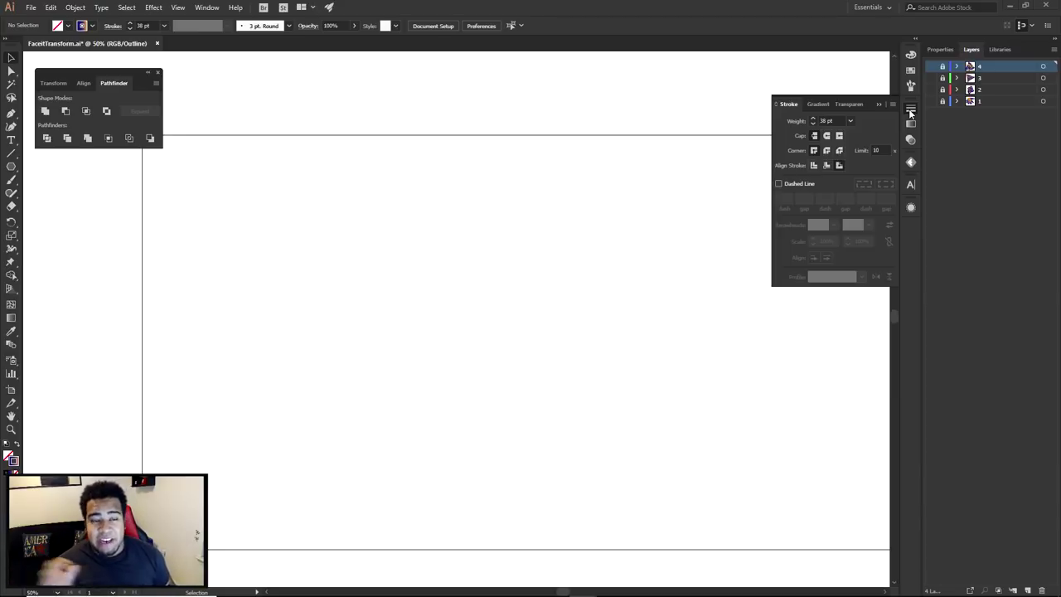
left_click(153, 7)
mouse_move(198, 119)
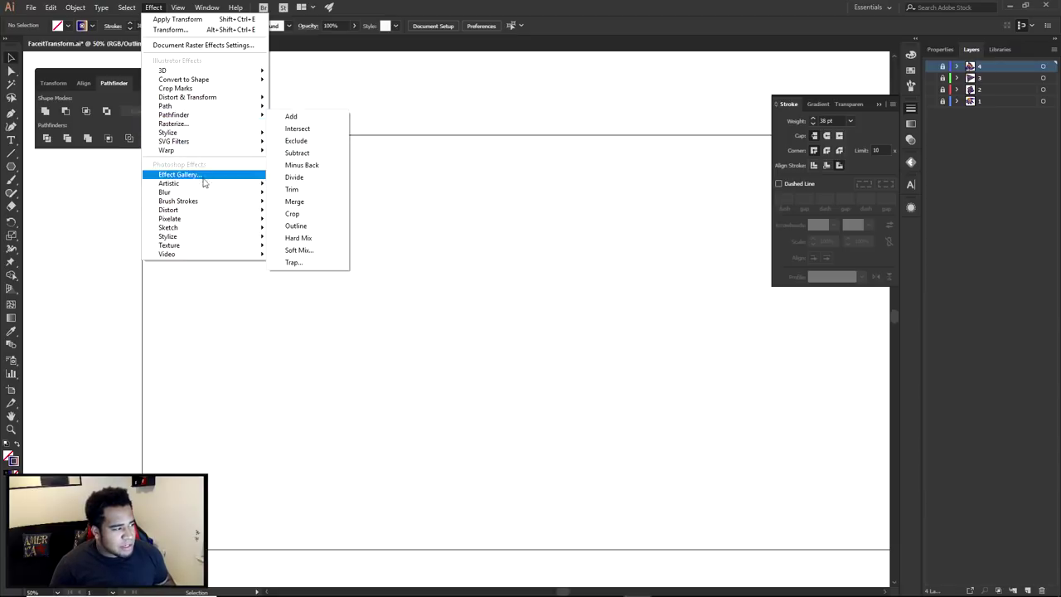
mouse_move(199, 100)
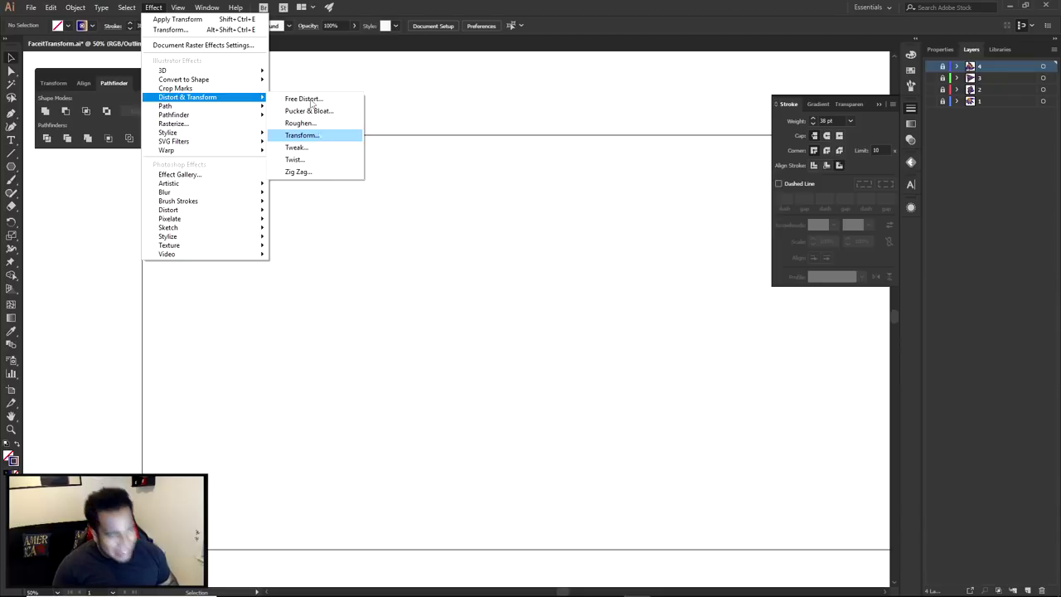
left_click(489, 169)
left_click(911, 111)
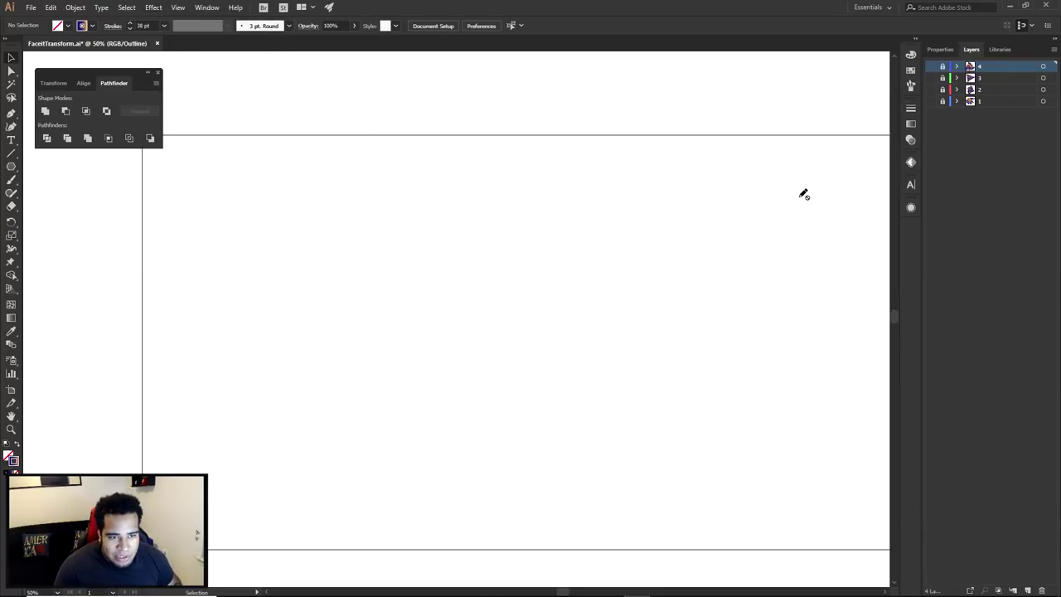
Show the artwork of layers 1, 2, 3 and 4 in preview one at a time, leaving layer 4 unlocked
left_click(930, 100)
key("ctrl+y")
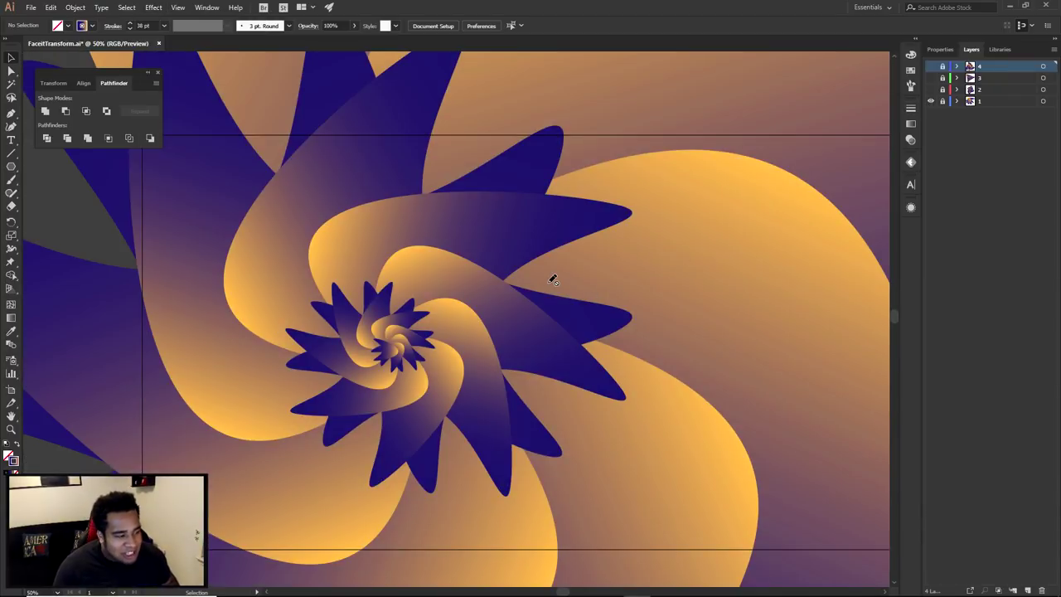
scroll(551, 282, "down", 1)
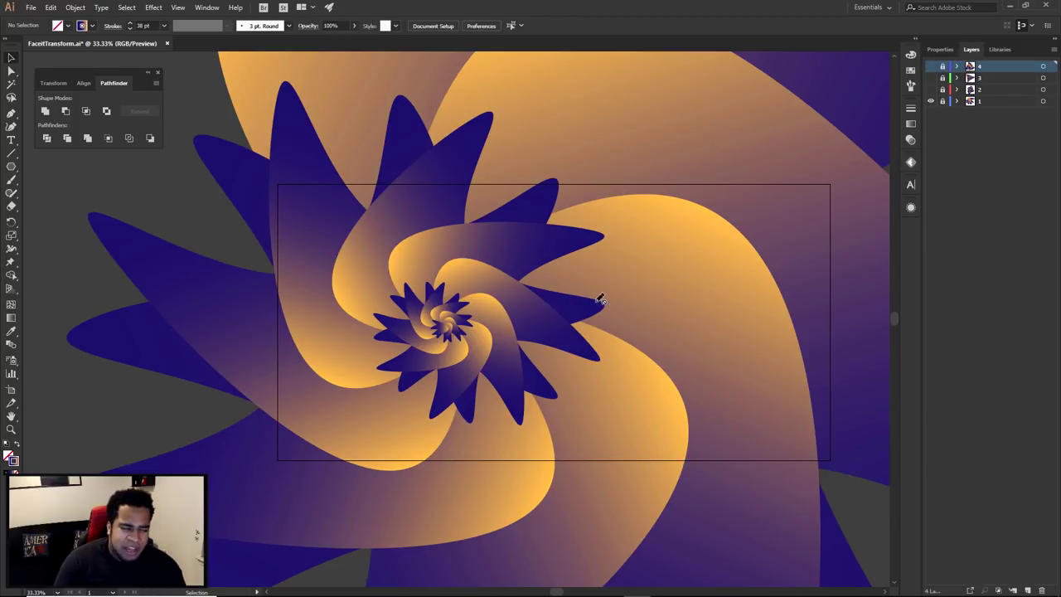
left_click(930, 101)
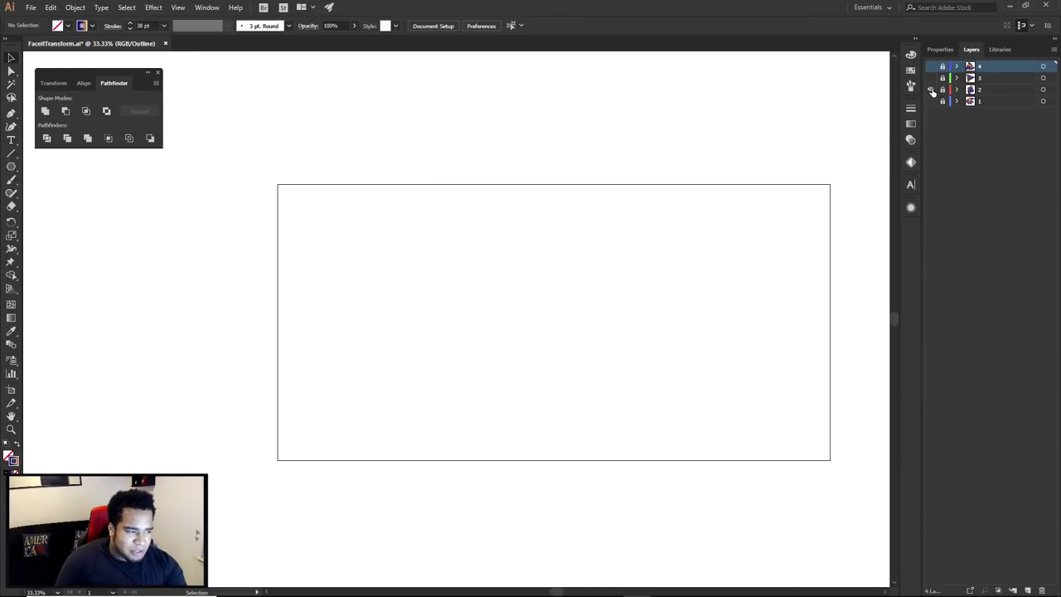
left_click(930, 89)
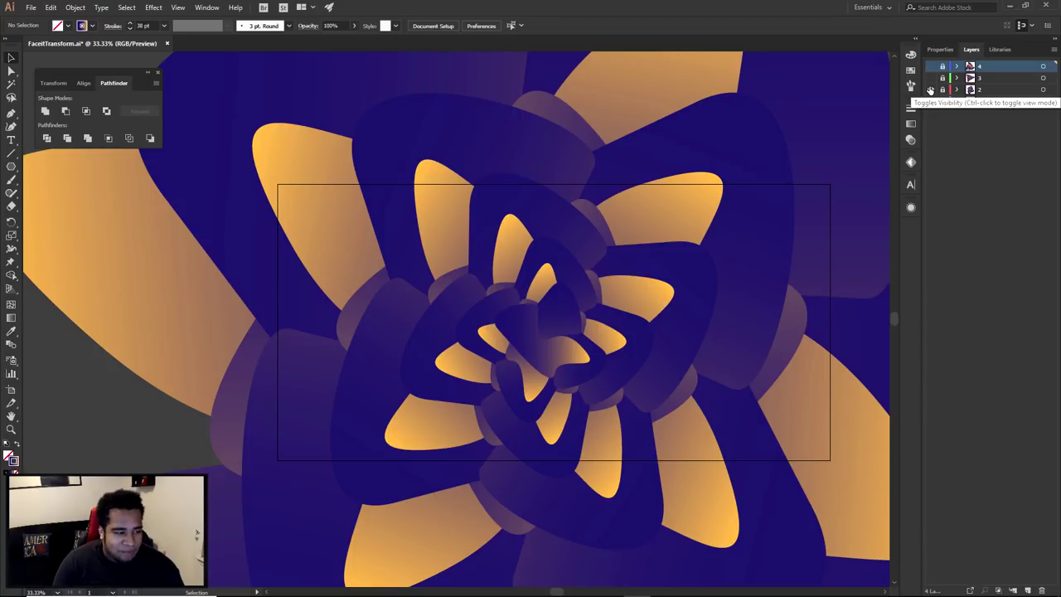
left_click(930, 90)
left_click(930, 78)
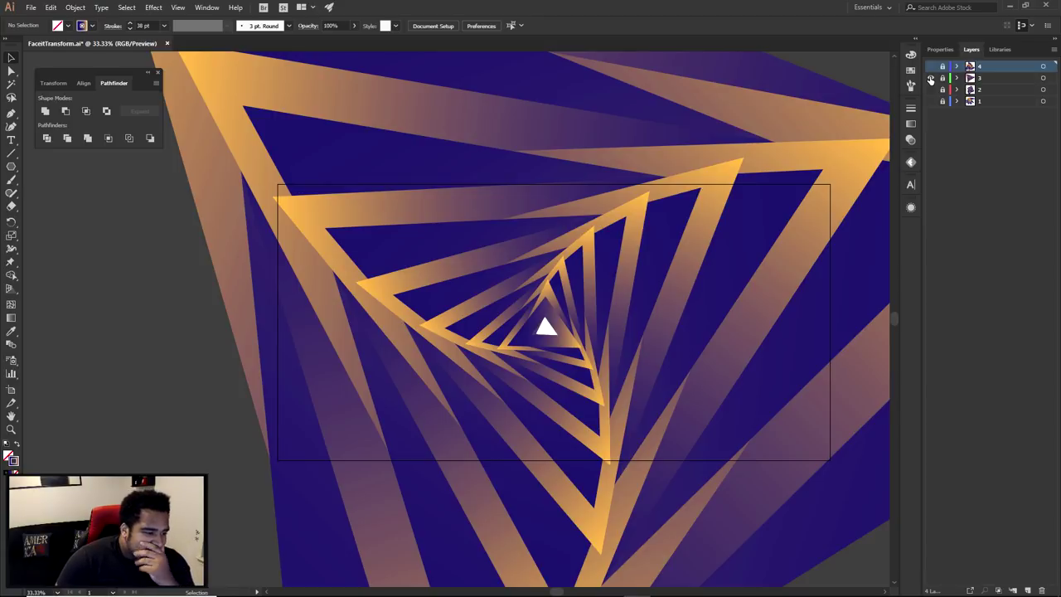
left_click(930, 78)
left_click(930, 67)
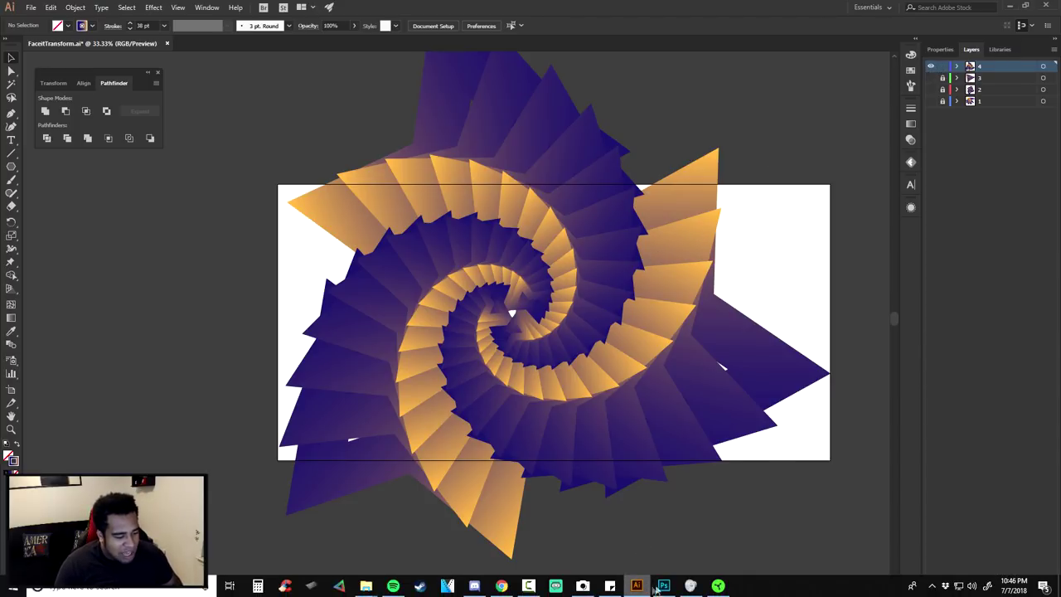
Copy the layer 4 spiral artwork and paste it into the abstr.psd banner in Photoshop as a smart object
left_click(664, 594)
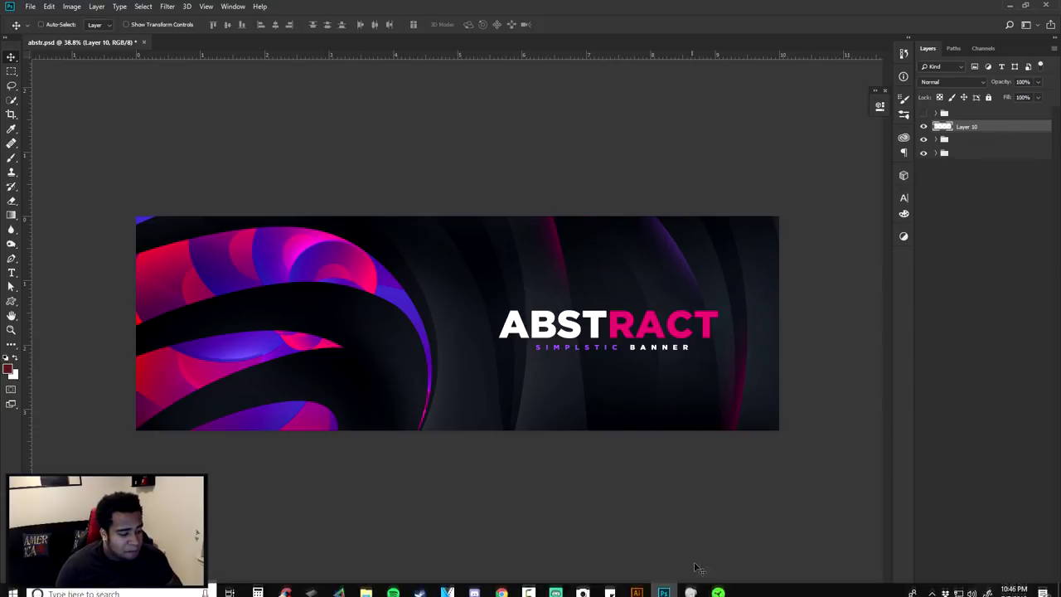
left_click(638, 585)
left_click(512, 333)
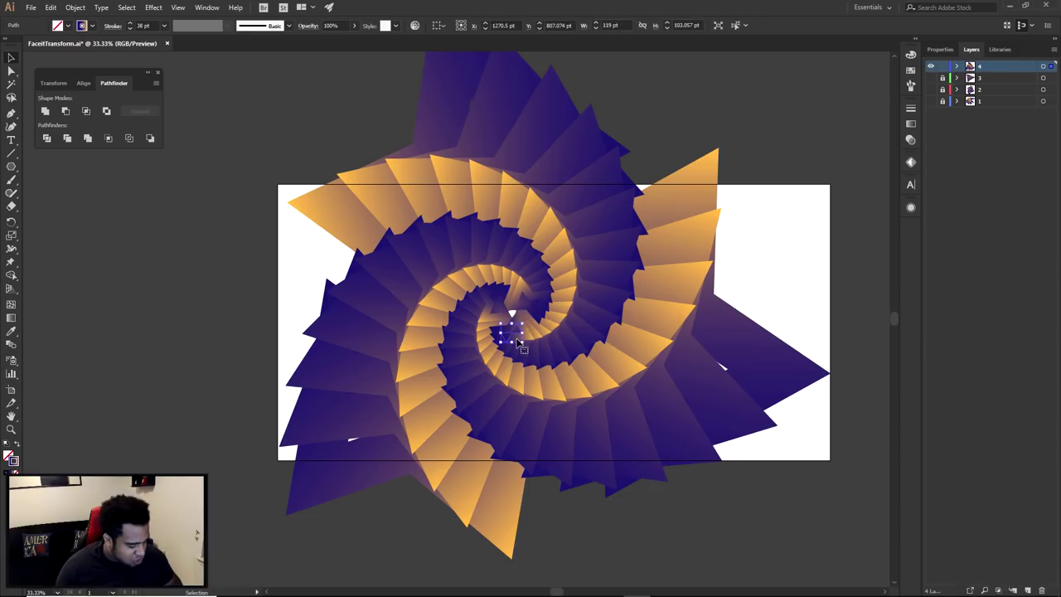
key("alt+Tab")
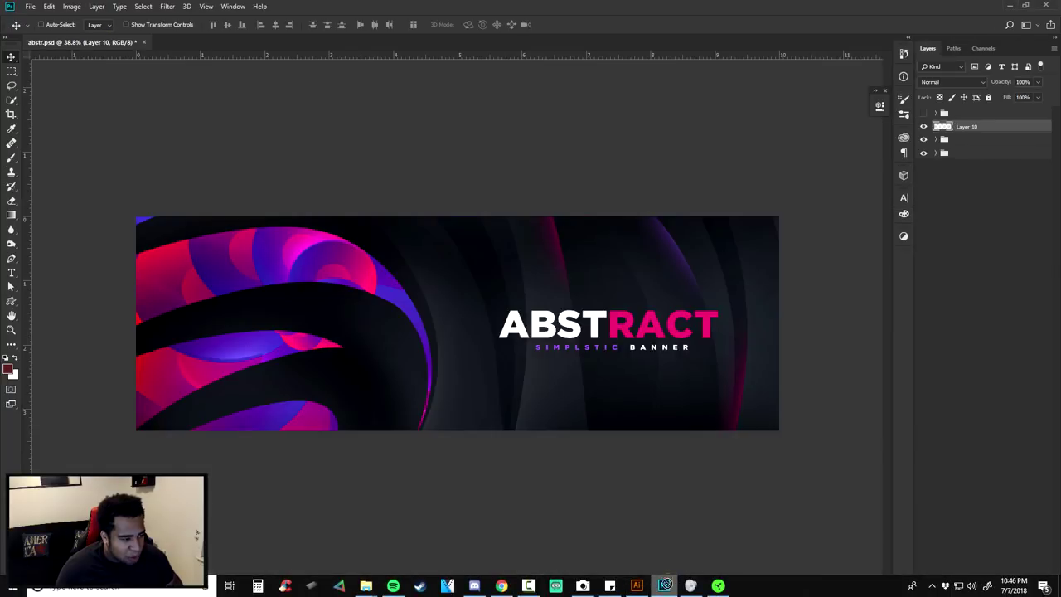
key("ctrl+v")
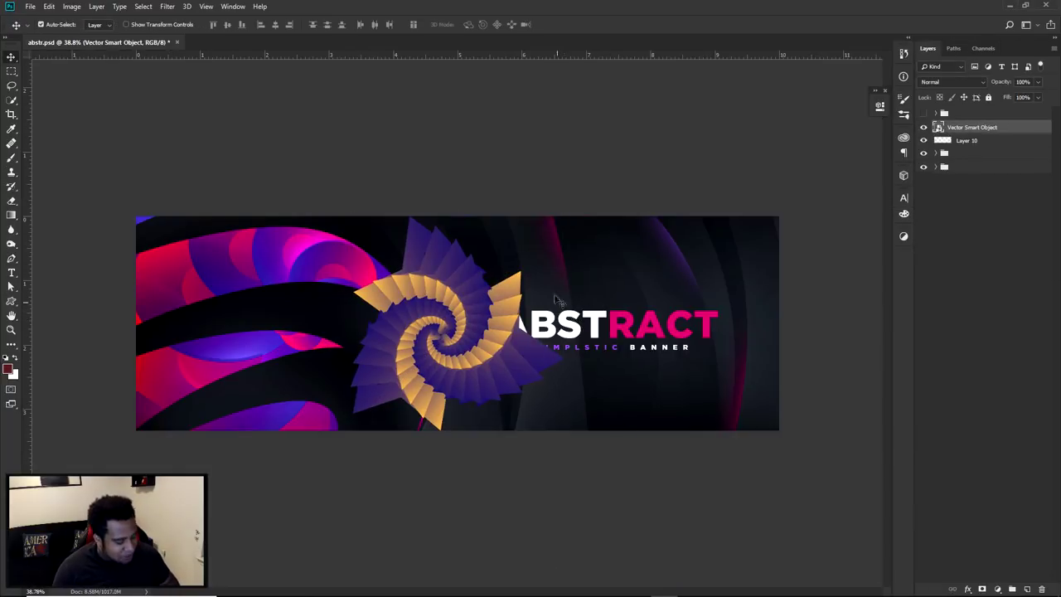
Enlarge the pasted spiral over the banner and move it to the banner's right side, then delete it
left_click_drag(562, 218, 793, 9)
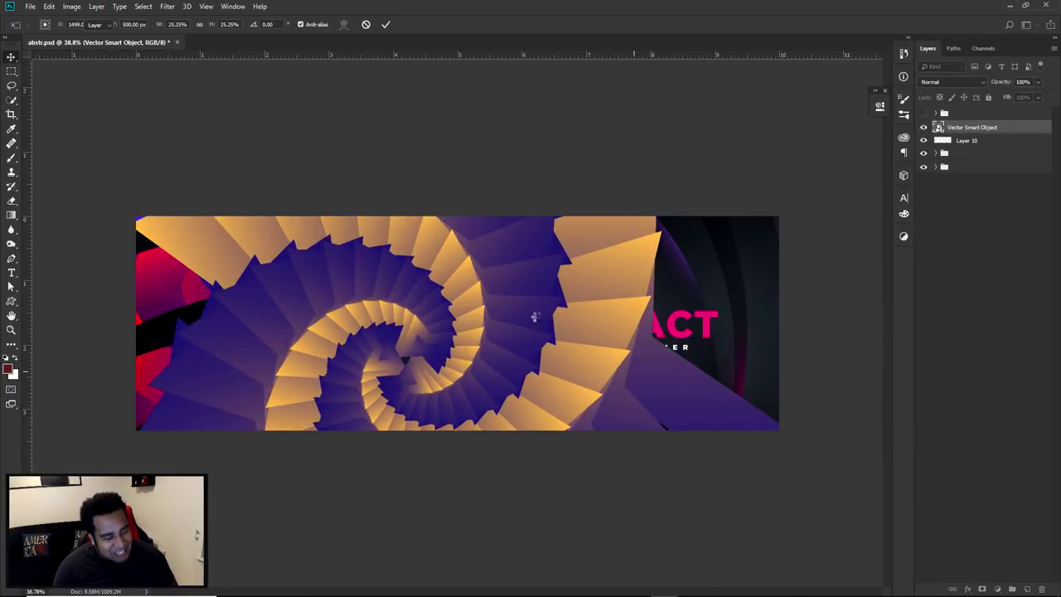
key("Return")
left_click_drag(530, 321, 829, 318)
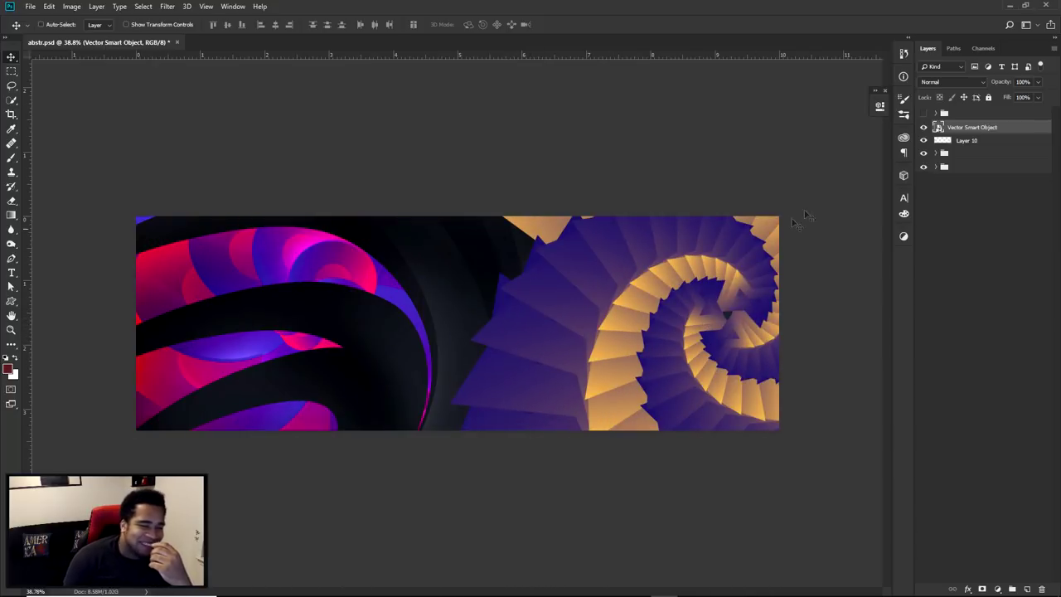
key("Delete")
Return to the FaceitTransform.ai document in Illustrator and lock and hide layer 4
mouse_move(654, 581)
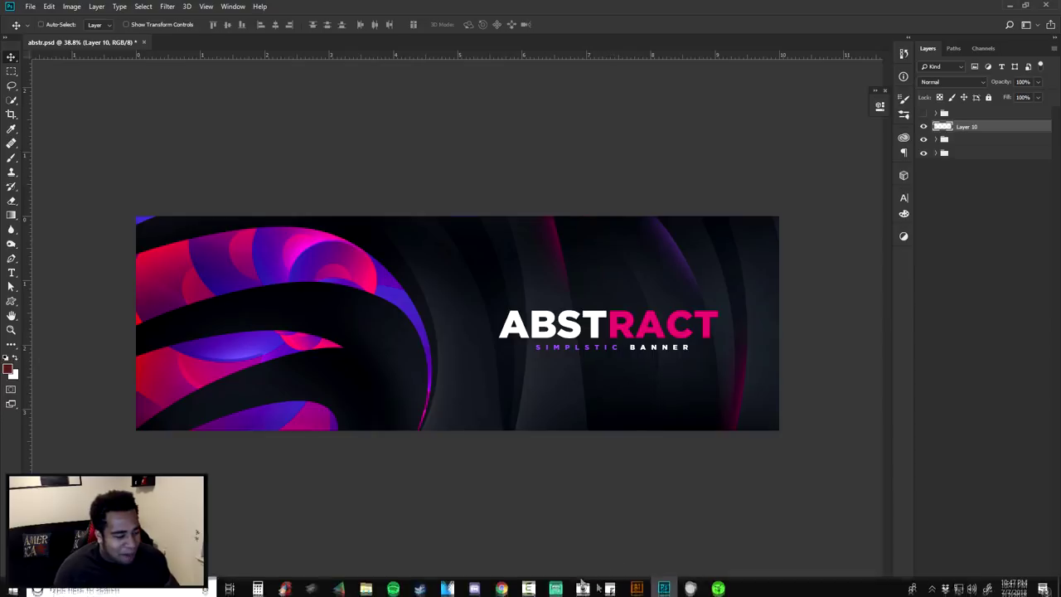
left_click(636, 585)
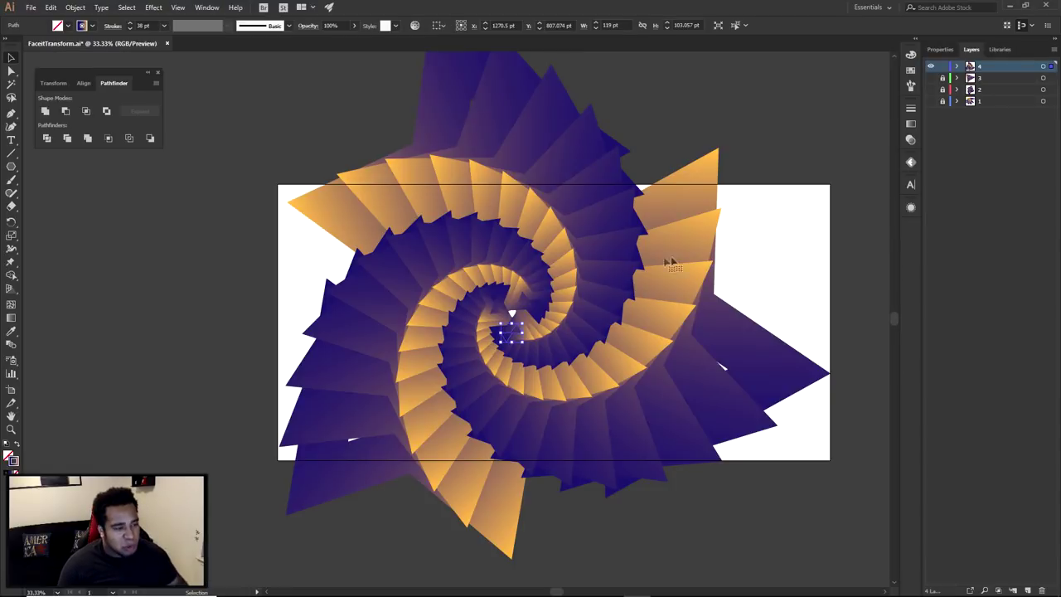
left_click(943, 66)
left_click(931, 66)
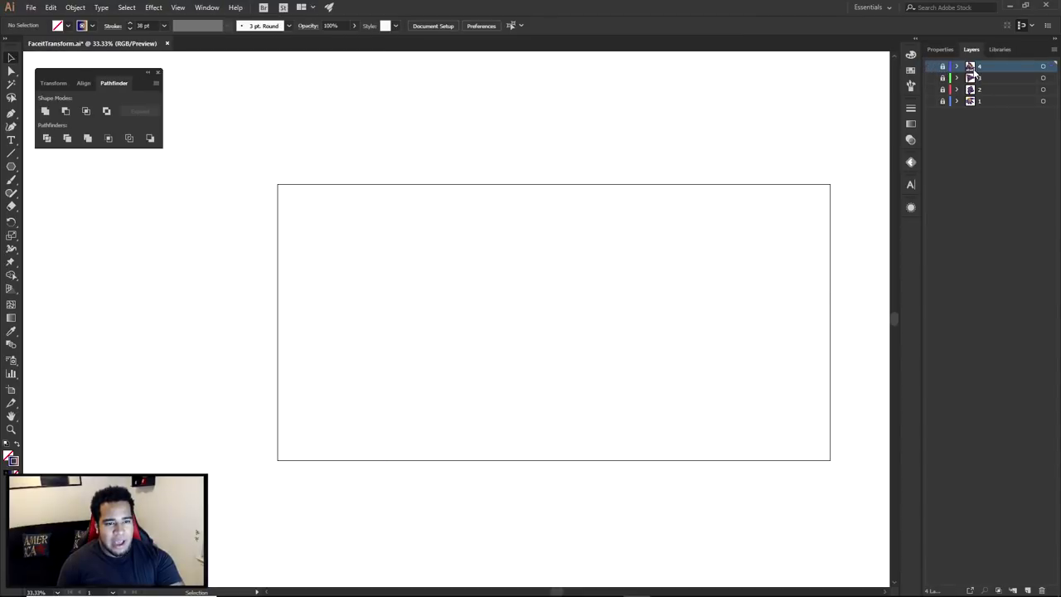
Add a new layer and draw a gradient-stroked circle about 320 pt in diameter near the artboard's centre
left_click(1028, 590)
key("ctrl+y")
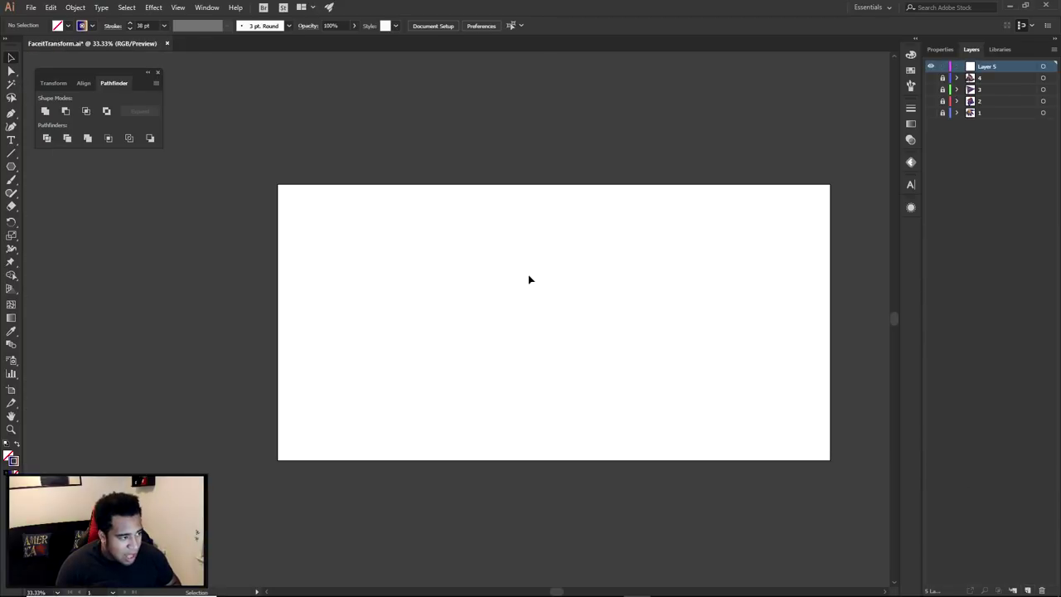
key("m")
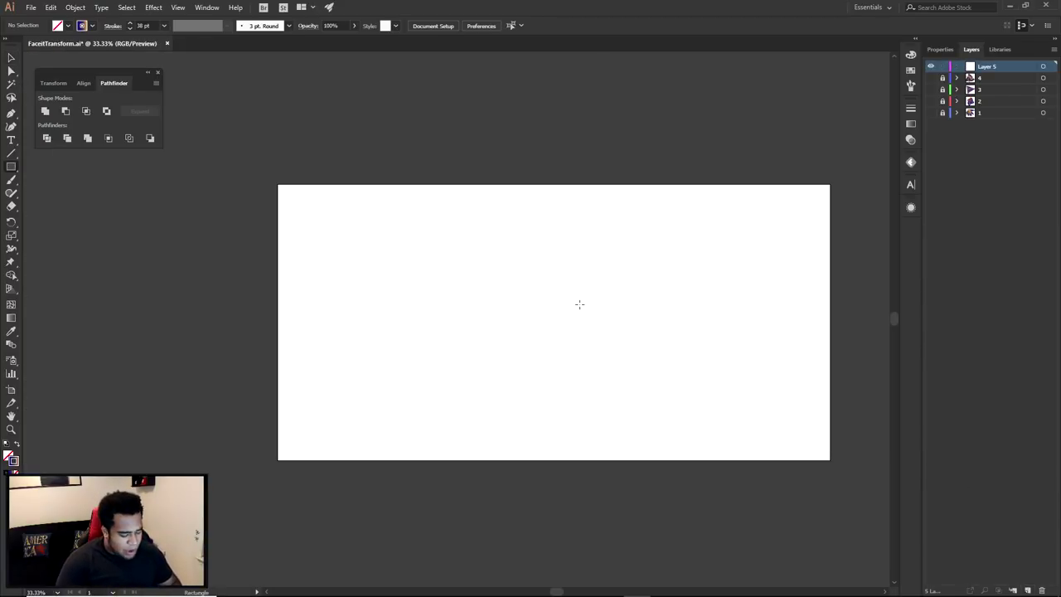
key("p")
scroll(537, 318, "up", 2)
key("l")
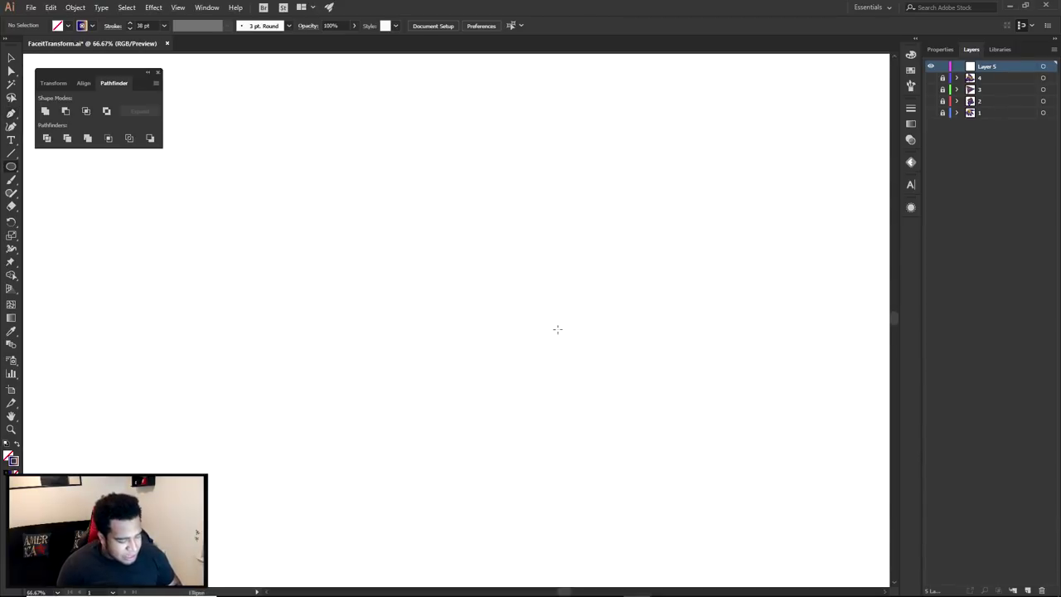
left_click_drag(556, 330, 615, 390)
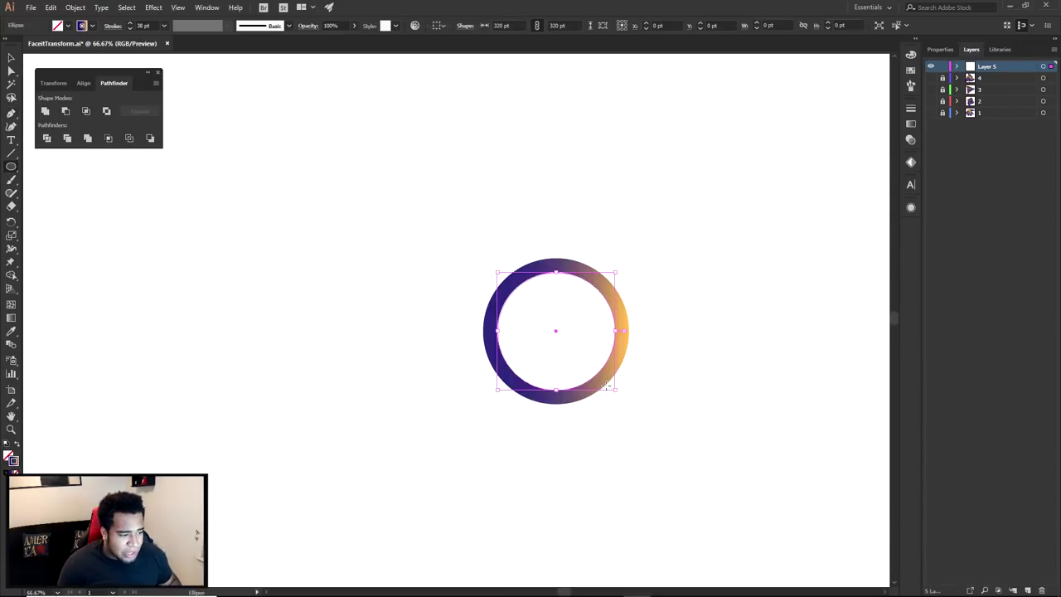
Align the circle's stroke to the inside of its path and deselect the circle
left_click(910, 112)
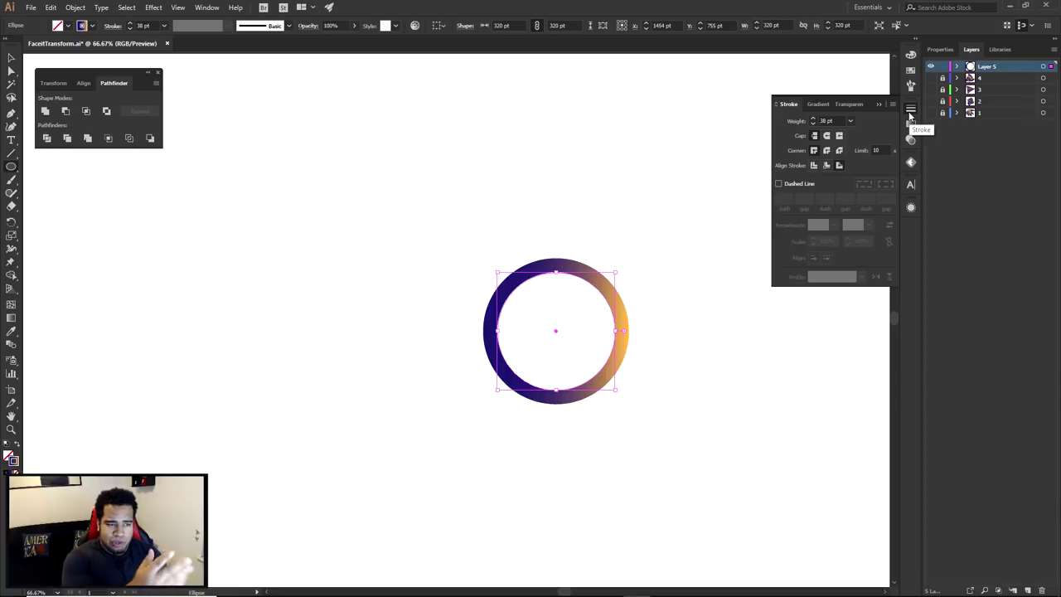
left_click(208, 7)
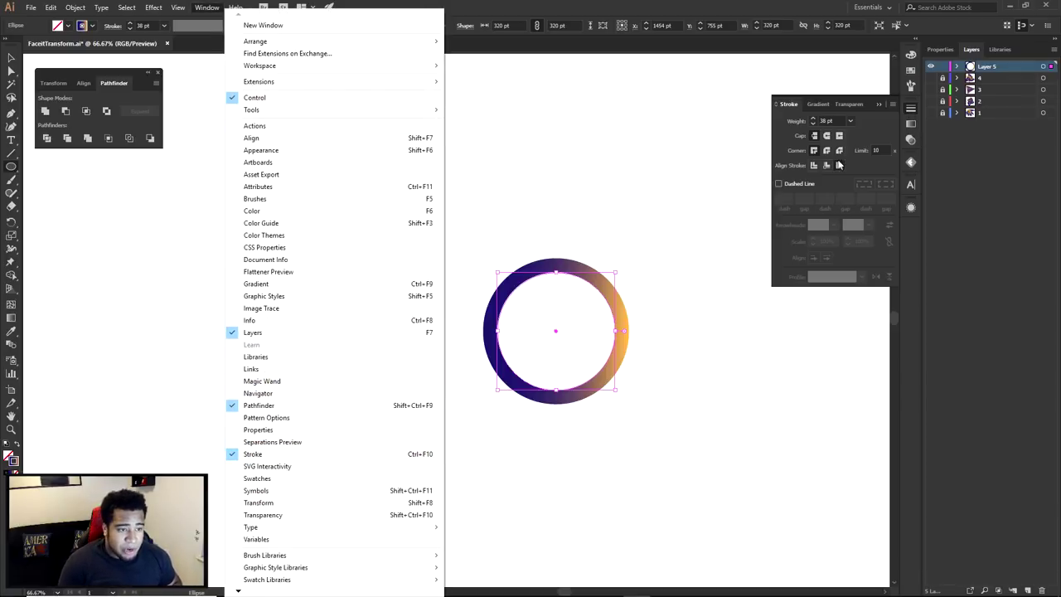
left_click(826, 165)
left_click(828, 165)
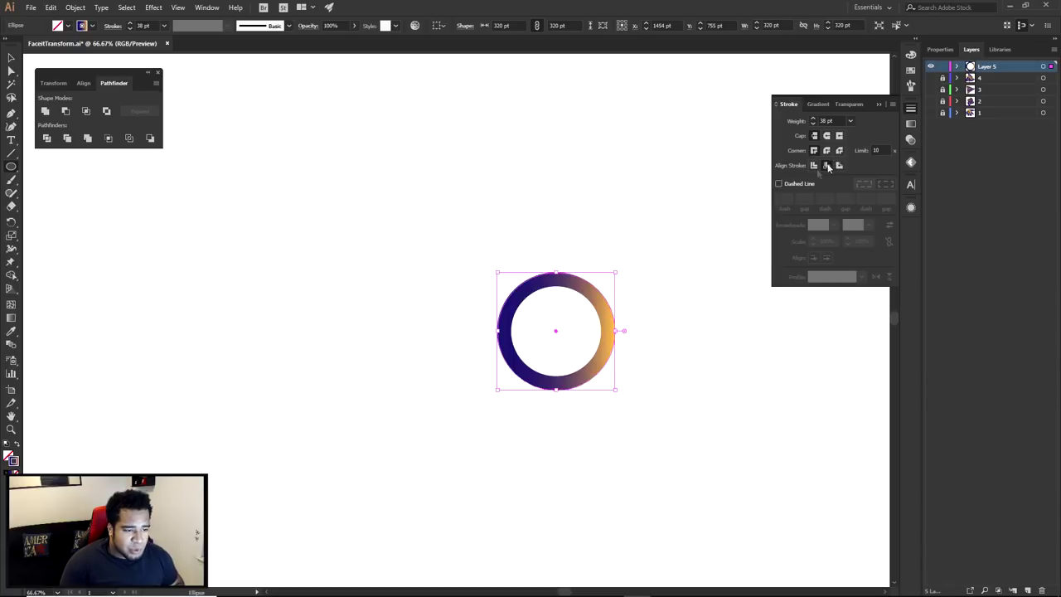
scroll(694, 364, "down", 2)
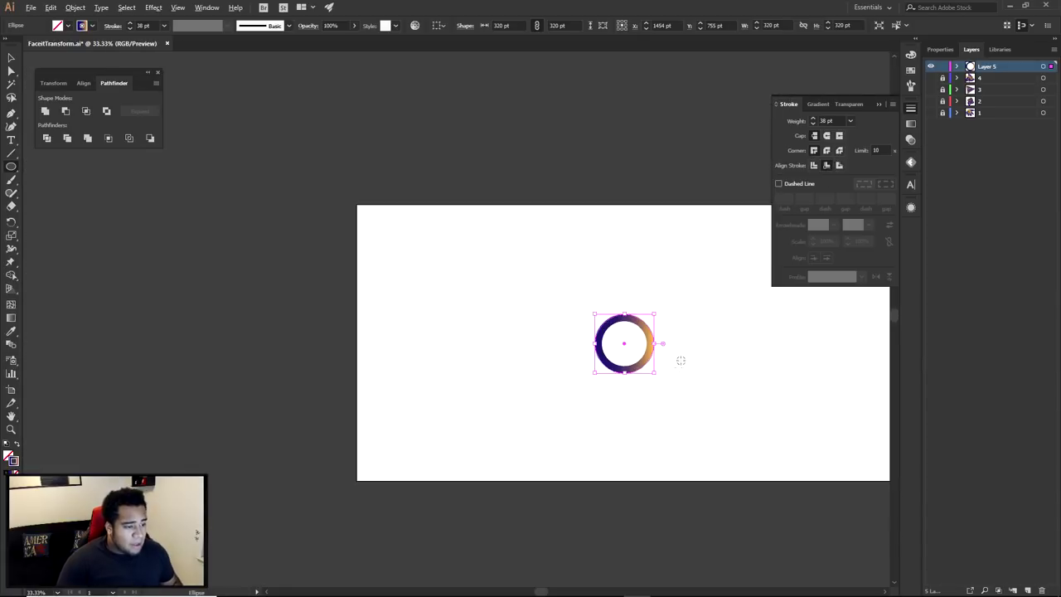
key("a")
left_click(724, 397)
left_click_drag(712, 393, 676, 383)
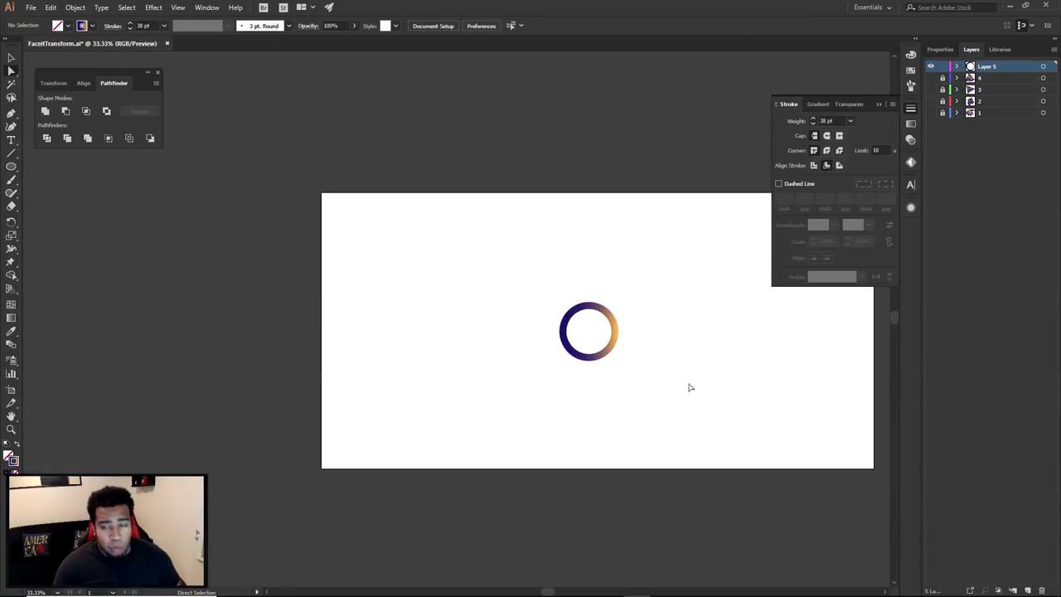
Check the width and height settings for a new document, and close the dialog without creating one
left_click(35, 10)
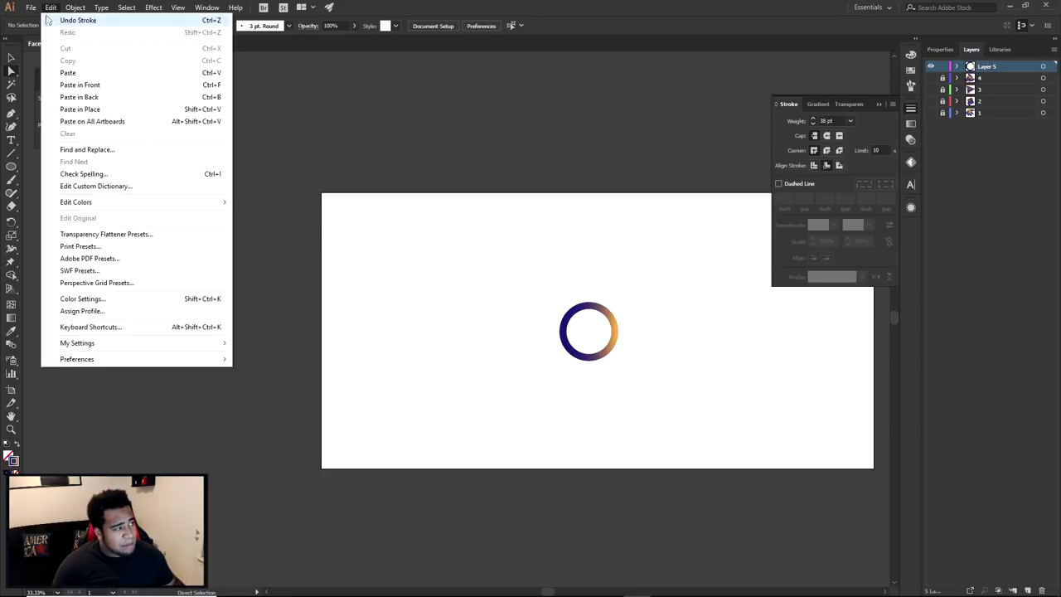
left_click(40, 20)
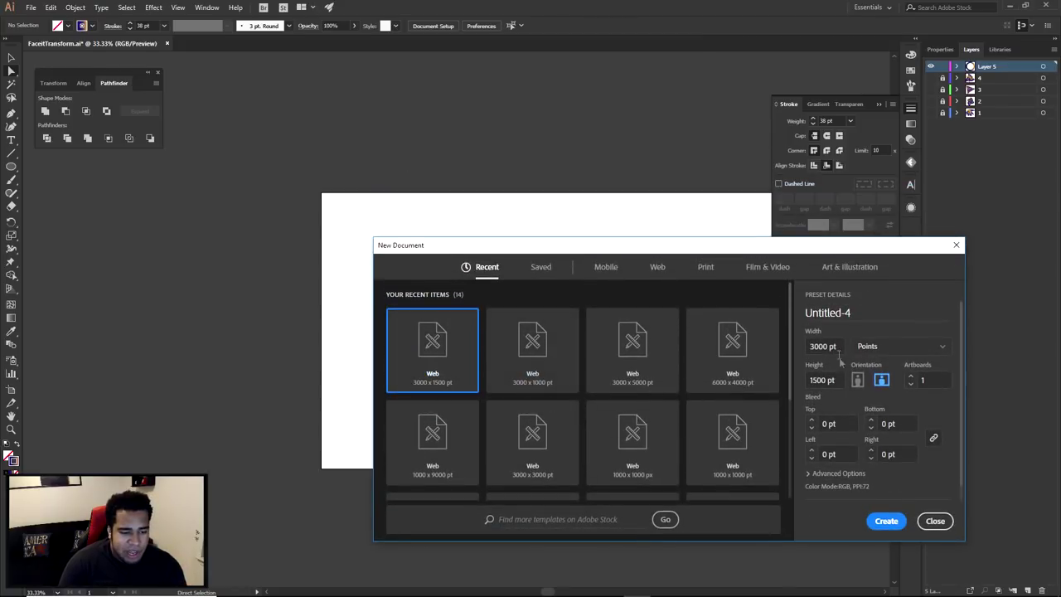
left_click(935, 521)
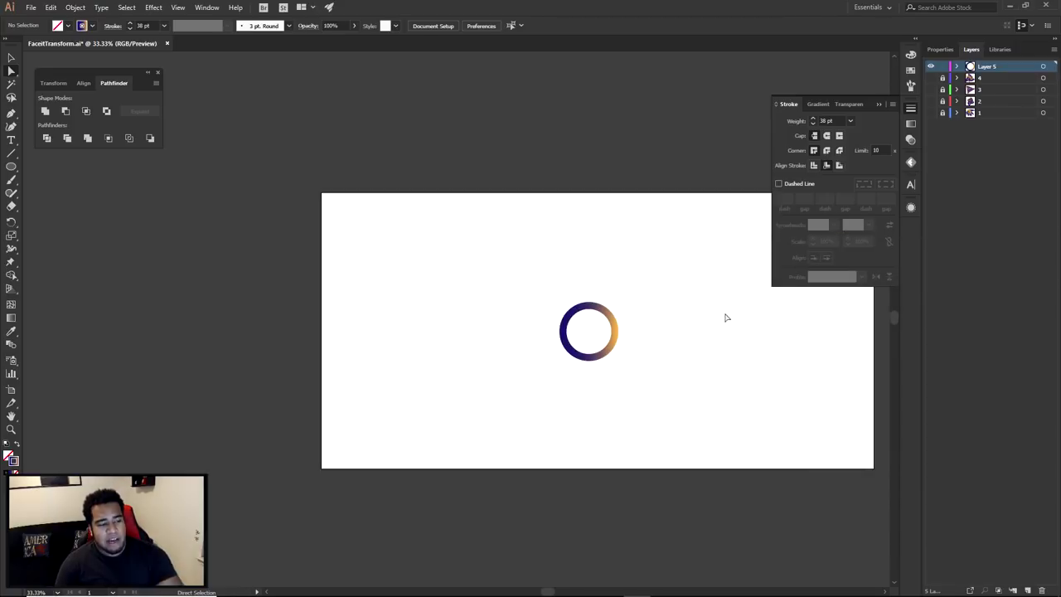
Scale the circle down proportionally about its centre to about 210 pt in diameter
scroll(629, 337, "up", 3)
left_click(511, 326)
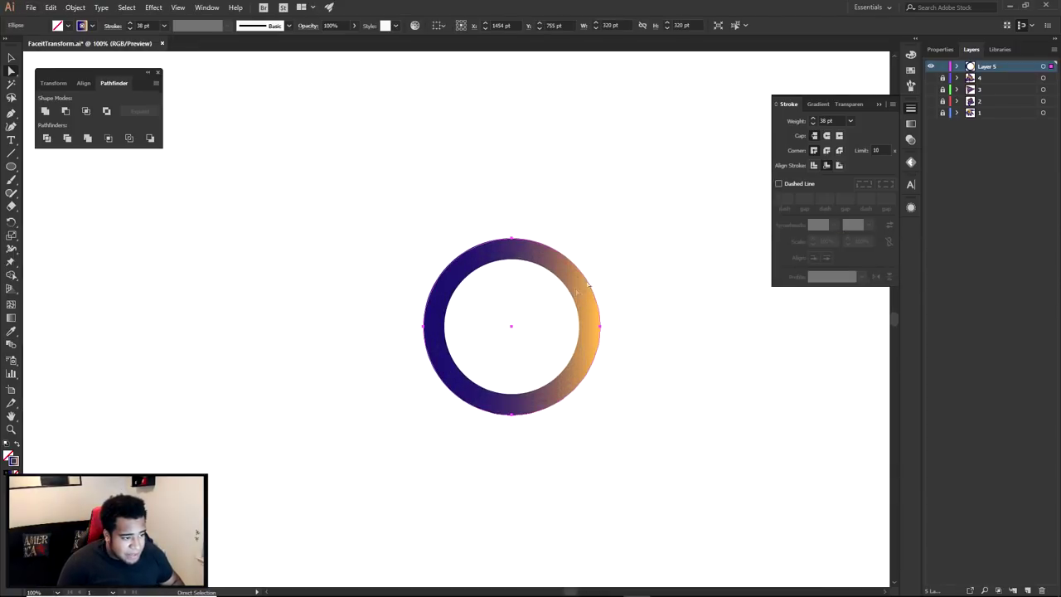
left_click_drag(595, 237, 571, 264)
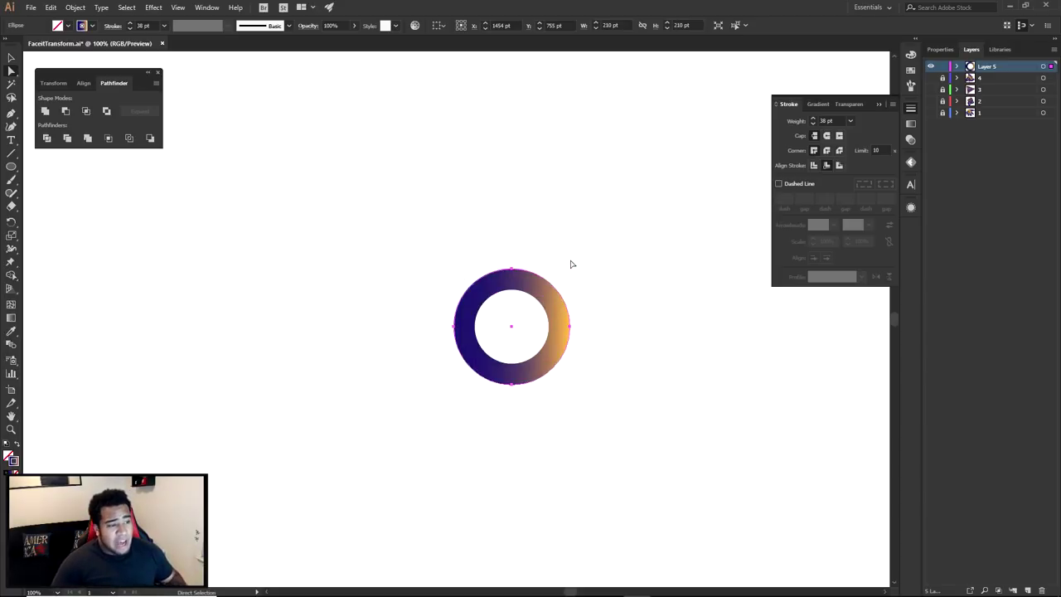
Show layer 4 and examine its spiral's size against the small circle, the artboard and the whole canvas
left_click(930, 77)
scroll(630, 241, "down", 3)
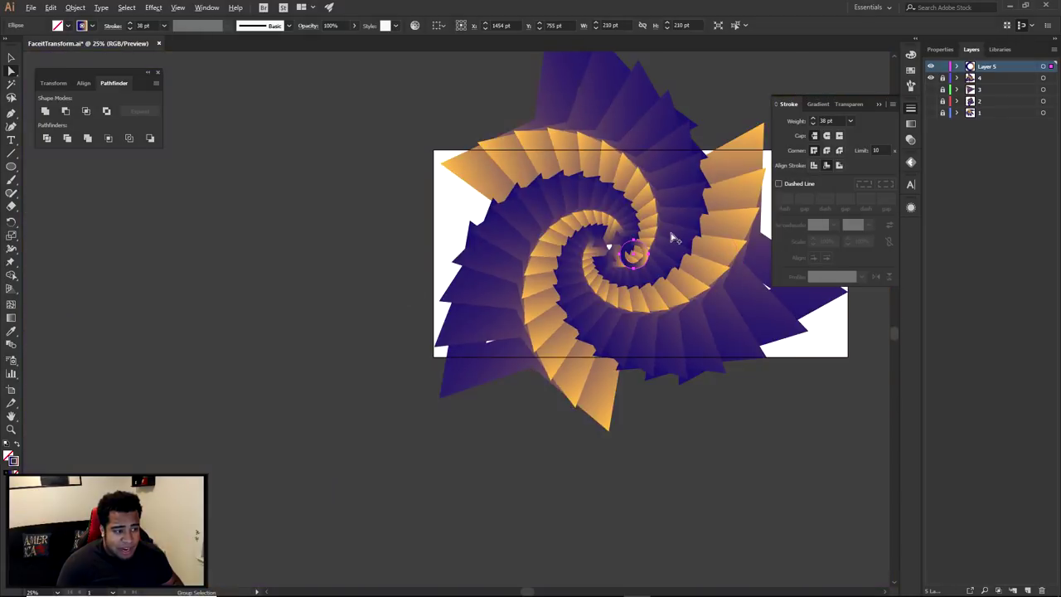
left_click_drag(663, 255, 625, 305)
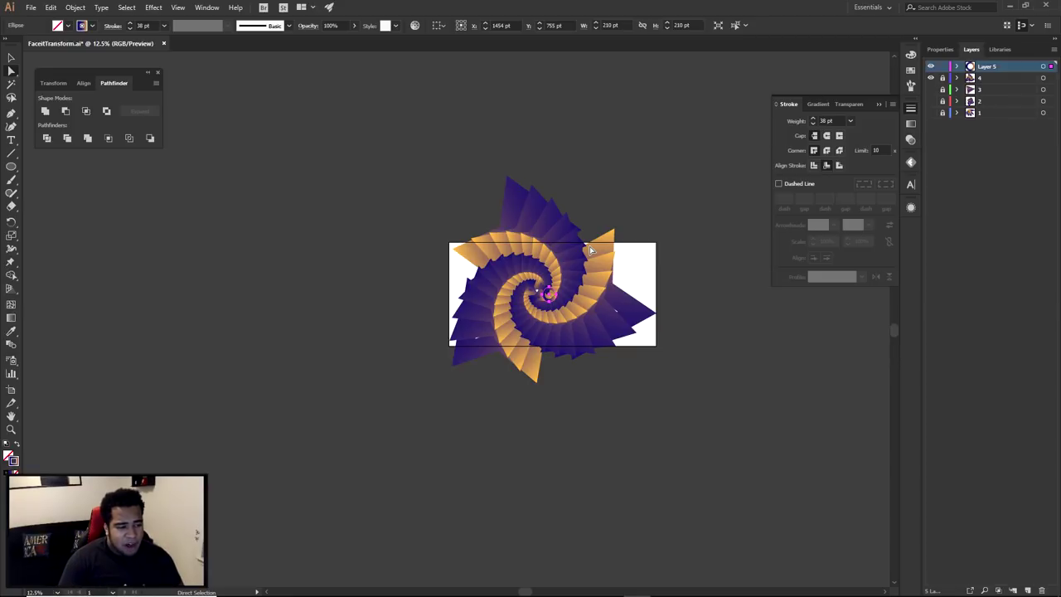
scroll(589, 246, "down", 1)
scroll(590, 247, "down", 3)
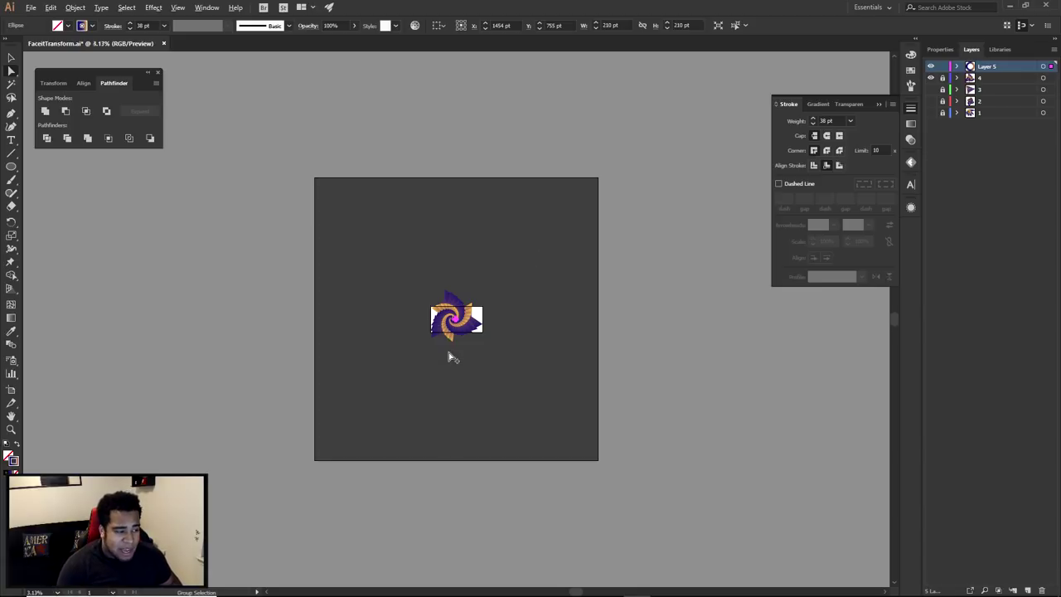
Hide layer 4 and scale the circle down proportionally about its centre to about 118 pt in diameter
scroll(455, 339, "up", 9)
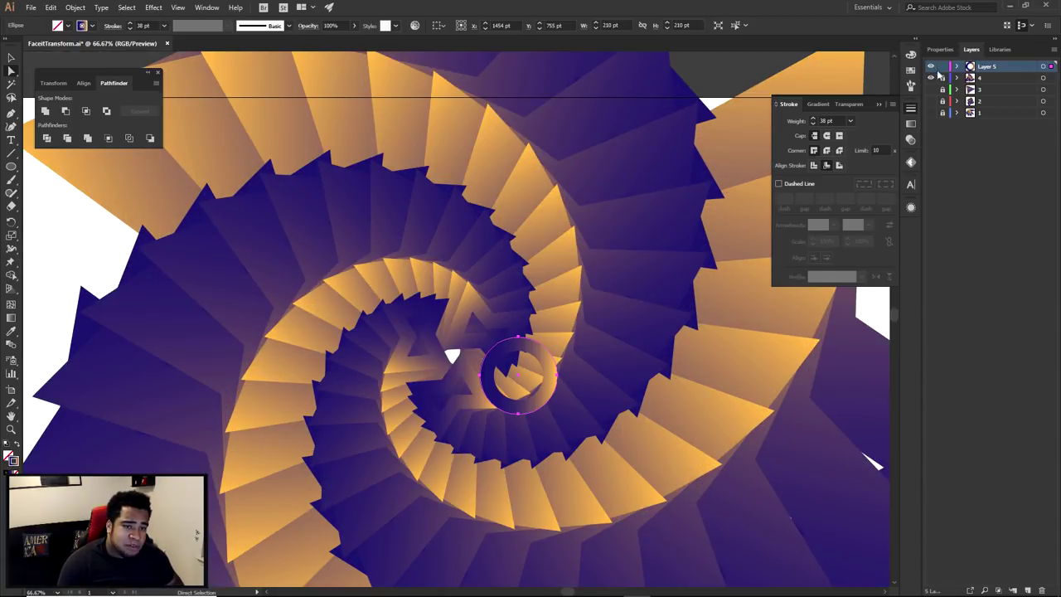
left_click(930, 77)
scroll(497, 377, "up", 2)
scroll(496, 377, "up", 2)
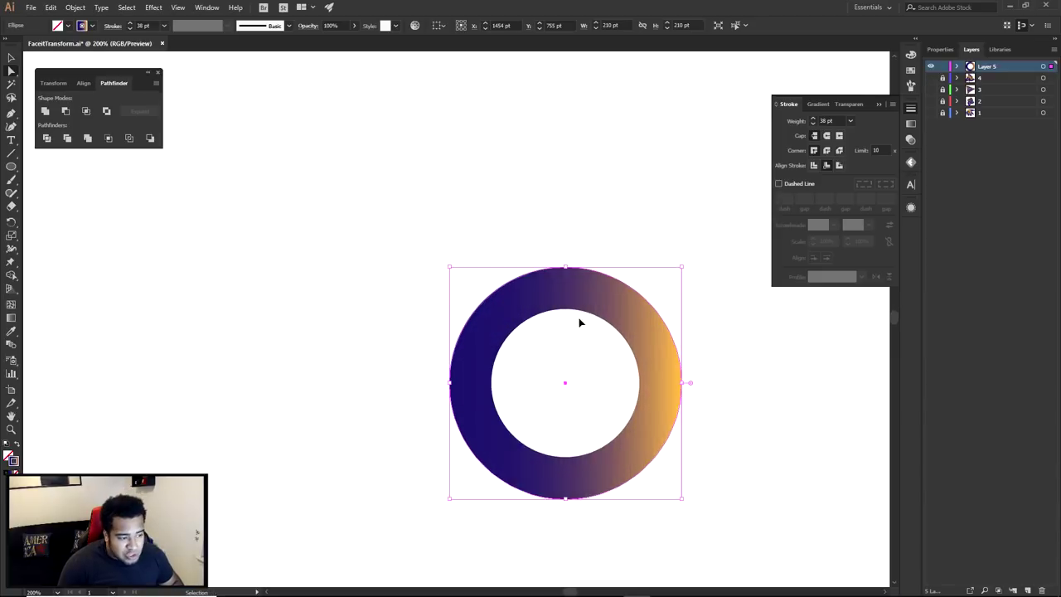
mouse_move(662, 279)
left_mouse_down()
mouse_move(632, 318)
mouse_move(595, 258)
mouse_move(579, 271)
left_mouse_up()
scroll(595, 258, "down", 4)
scroll(577, 270, "up", 3)
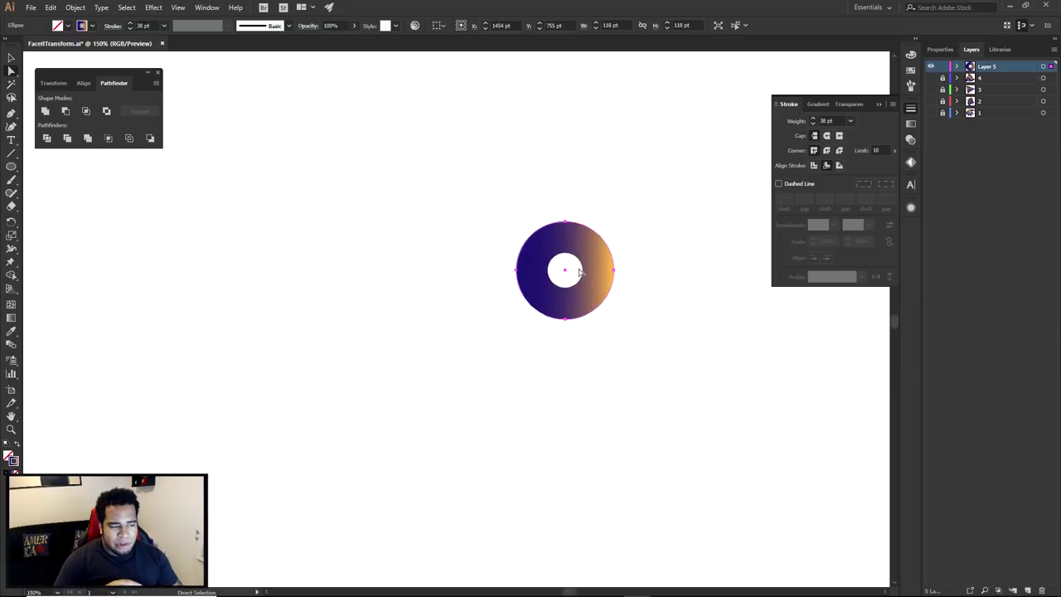
Set the circle's stroke weight to 18 pt and deselect the circle
left_click(813, 123)
left_click(813, 124)
left_click(813, 124)
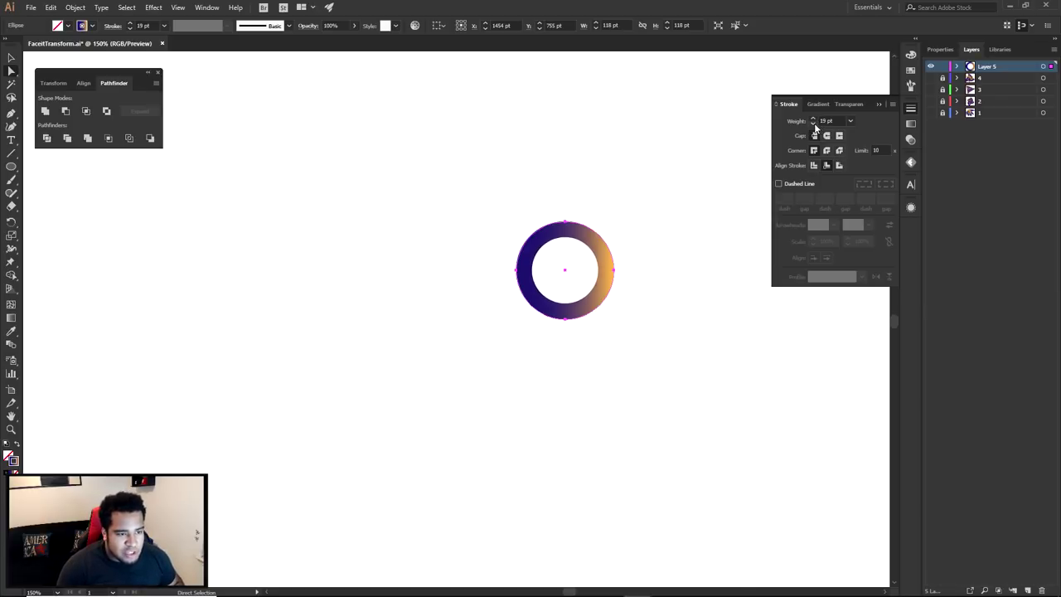
left_click(813, 124)
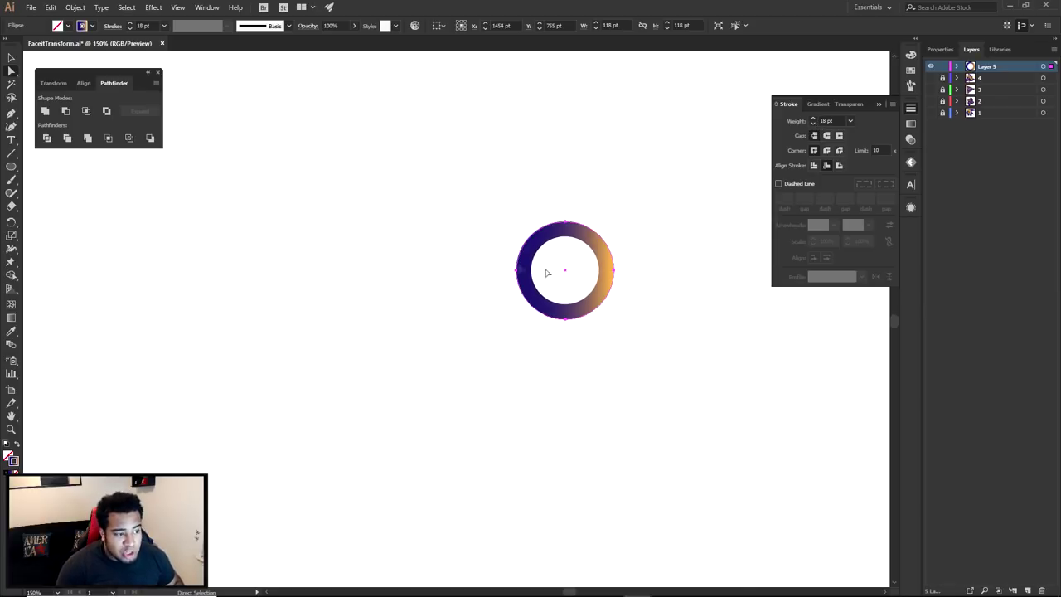
left_click(649, 225)
scroll(649, 225, "down", 6)
left_click_drag(688, 223, 640, 273)
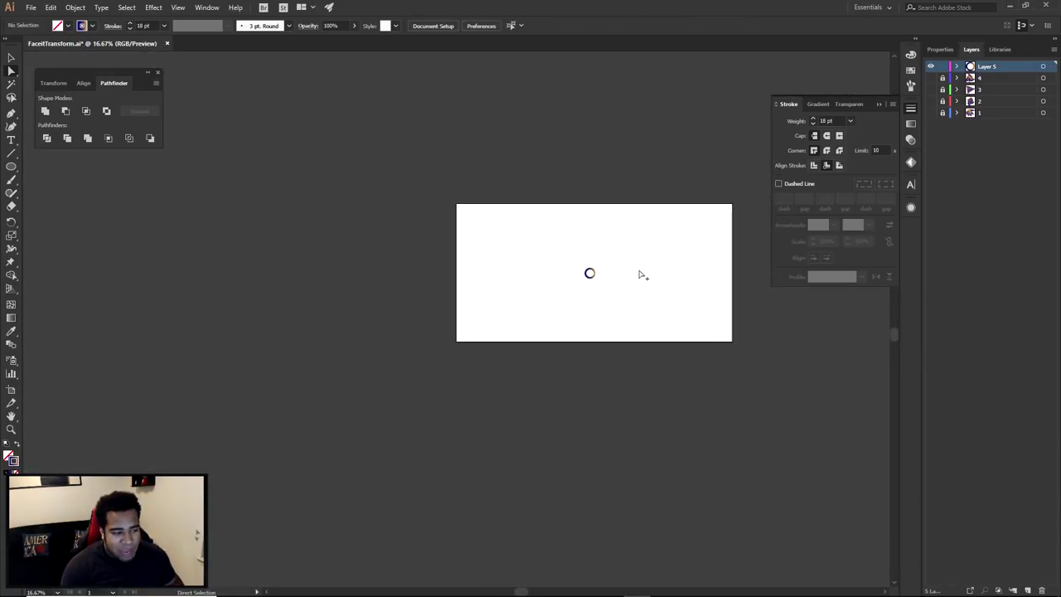
Select the circle and try a previewed Distort & Transform effect with 20 copies rotated by 324°
scroll(553, 279, "up", 4)
left_click_drag(518, 195, 685, 327)
scroll(669, 294, "up", 1)
left_click_drag(612, 257, 604, 300)
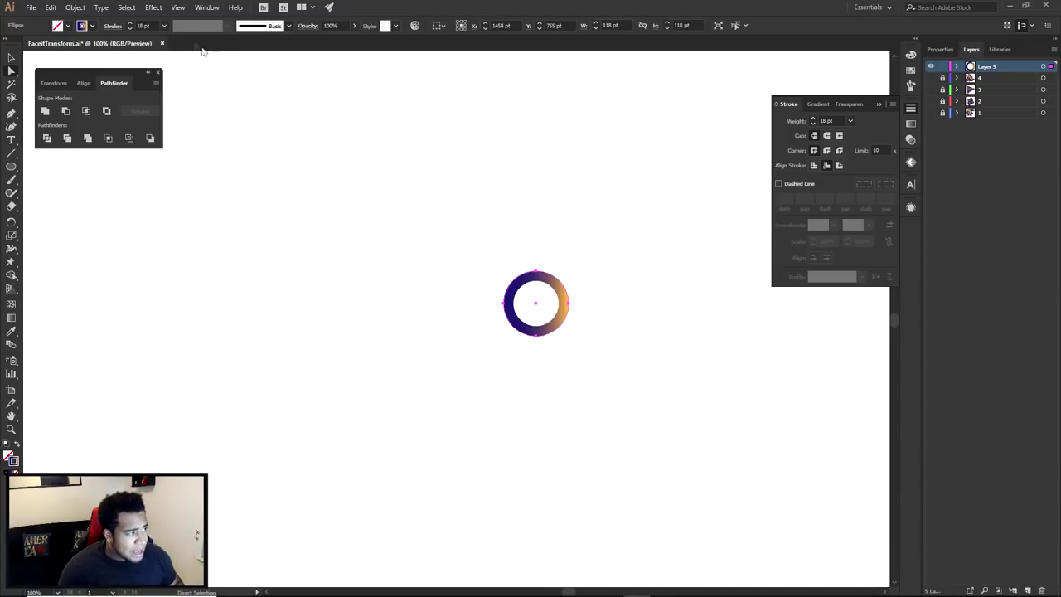
left_click(152, 8)
mouse_move(185, 97)
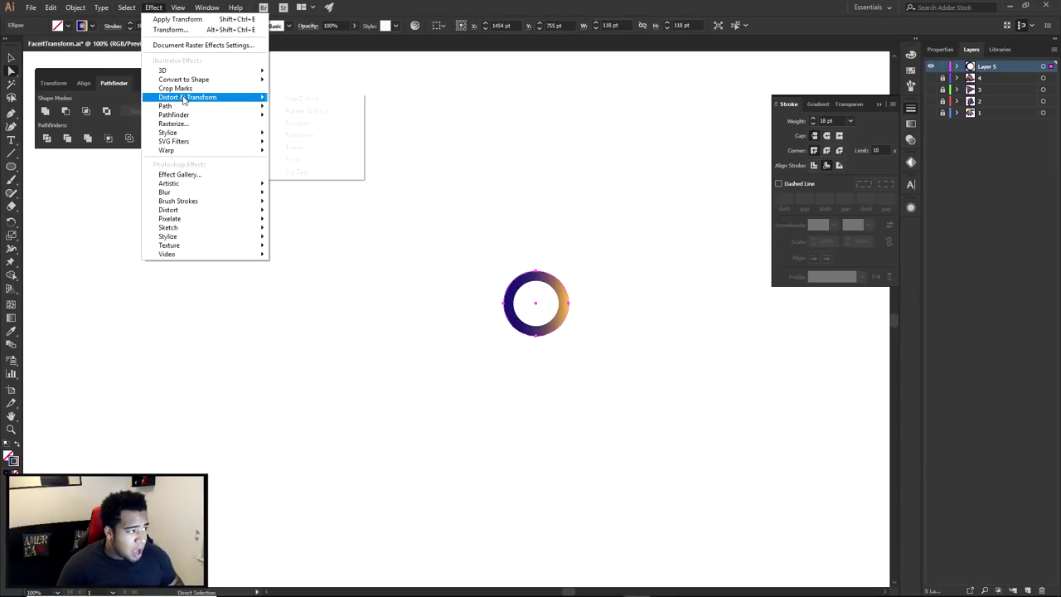
left_click(314, 136)
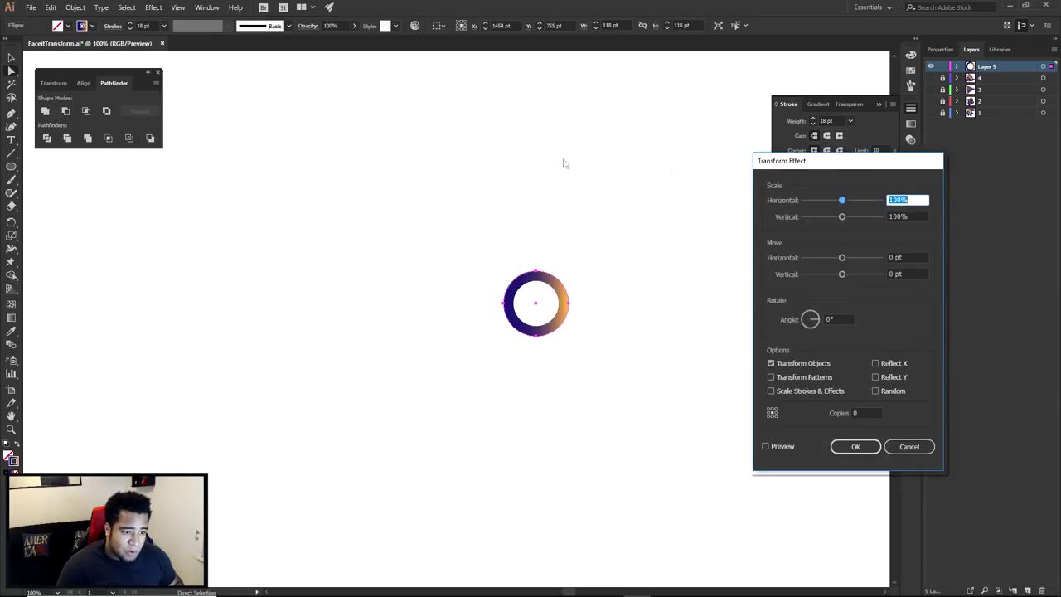
left_click(775, 446)
left_click(865, 413)
type("20")
left_click(821, 324)
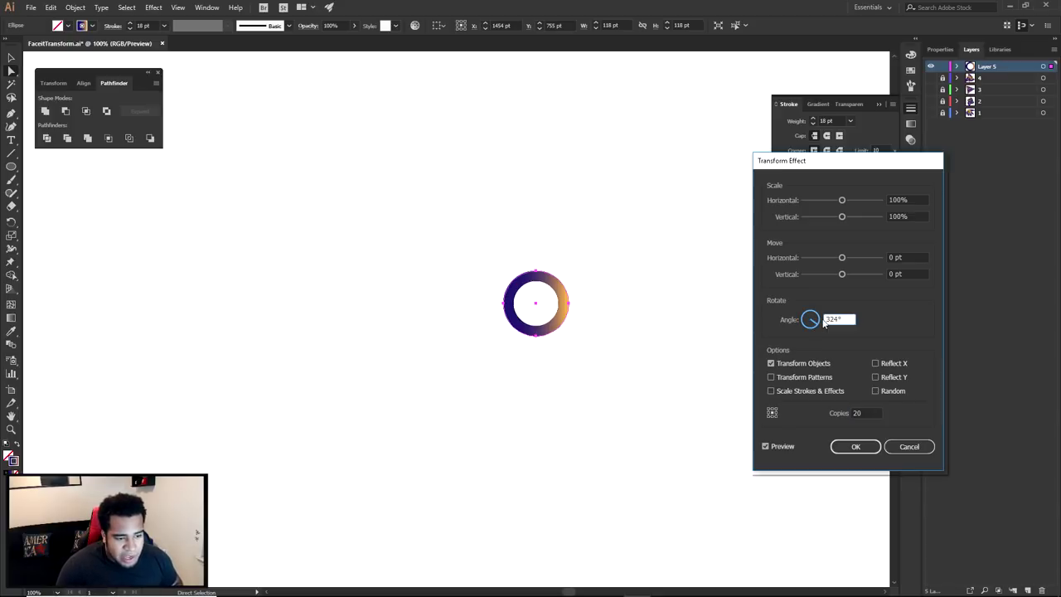
left_click(870, 413)
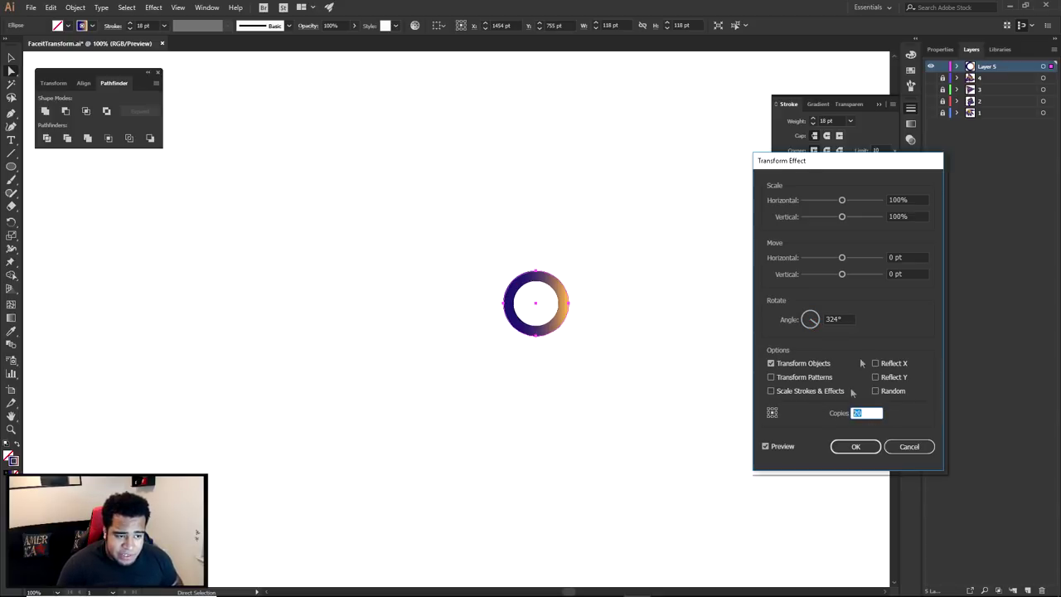
Scale the copies to 103% horizontally and 112% vertically in the Transform effect
left_click_drag(841, 201, 849, 218)
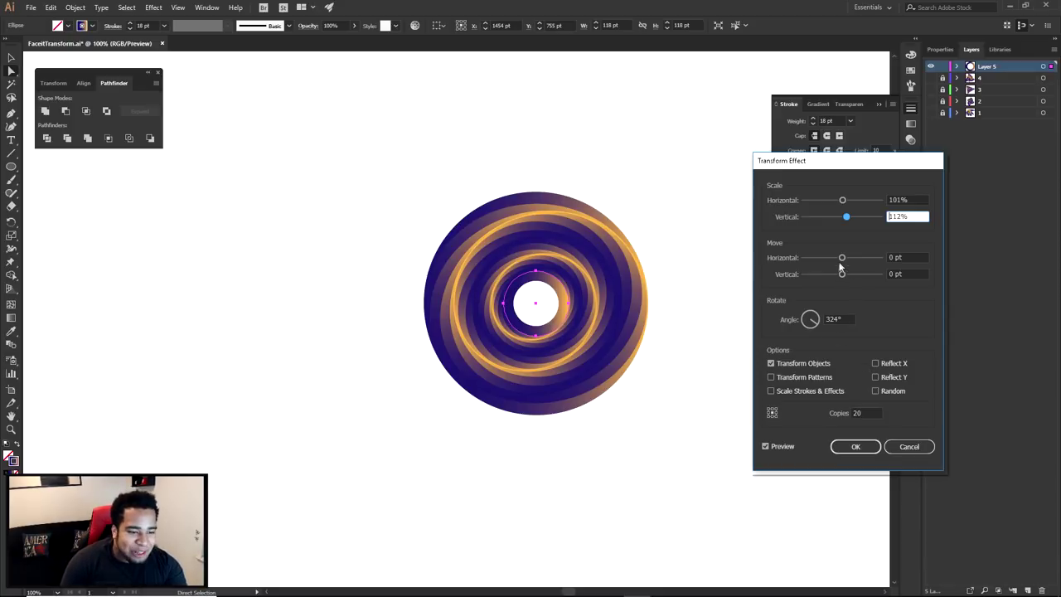
left_click(906, 200)
key("Up")
key("Up")
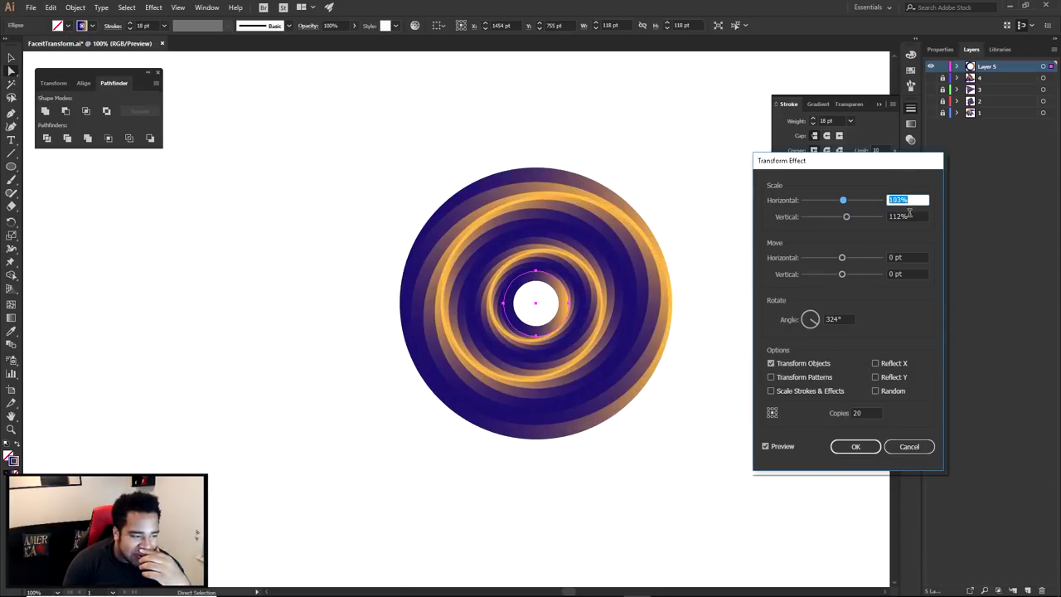
Raise the copies' vertical scale gradually to about 140%, and bring it back down to 132%
key("Tab")
key("Up")
key("Up")
key("Up")
key("Up")
key("Up")
key("Up")
key("Up")
key("Up")
key("Up")
key("Up")
key("Up")
key("Up")
key("Up")
key("Up")
key("Up")
key("Up")
key("Up")
key("Up")
key("Up")
key("Up")
key("Up")
key("Up")
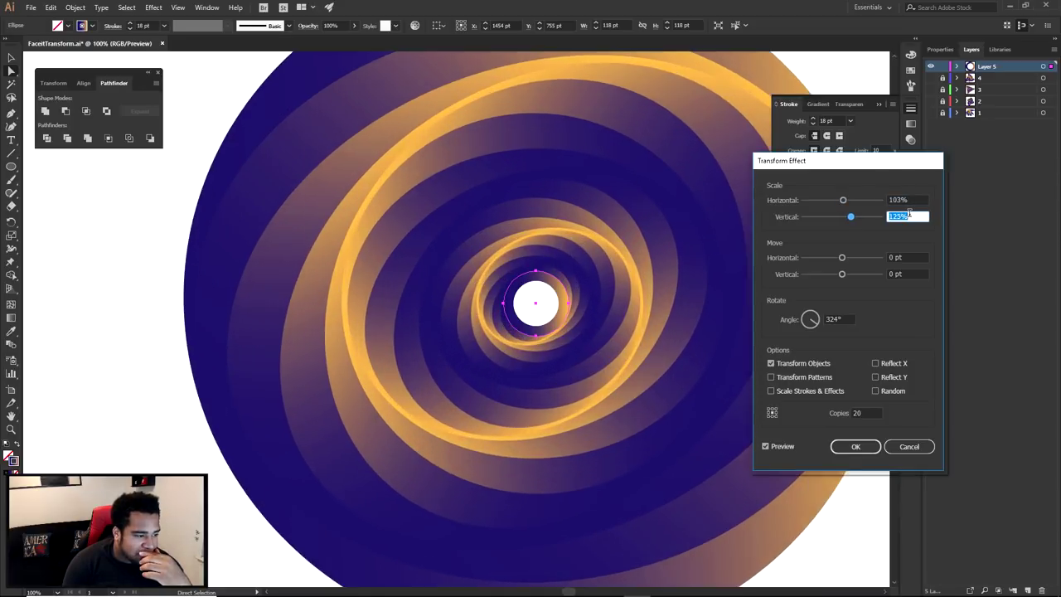
key("Up")
key("Up")
key("Up")
key("Up")
key("Up")
key("Up")
key("Up")
key("Up")
key("Up")
key("Up")
key("Up")
key("Up")
key("Up")
key("Up")
key("Up")
key("Up")
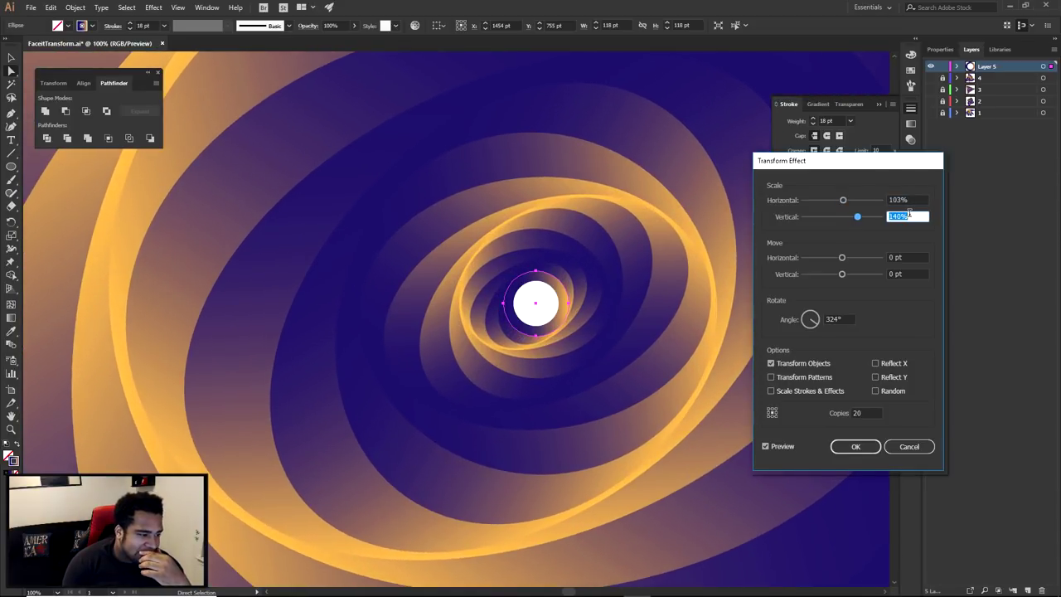
key("Down")
key("Down")
key("Down")
key("Down")
key("Down")
key("Down")
key("Down")
key("Down")
key("Down")
key("Down")
key("Down")
key("Down")
key("Down")
key("Down")
key("Down")
key("Down")
key("Down")
key("Down")
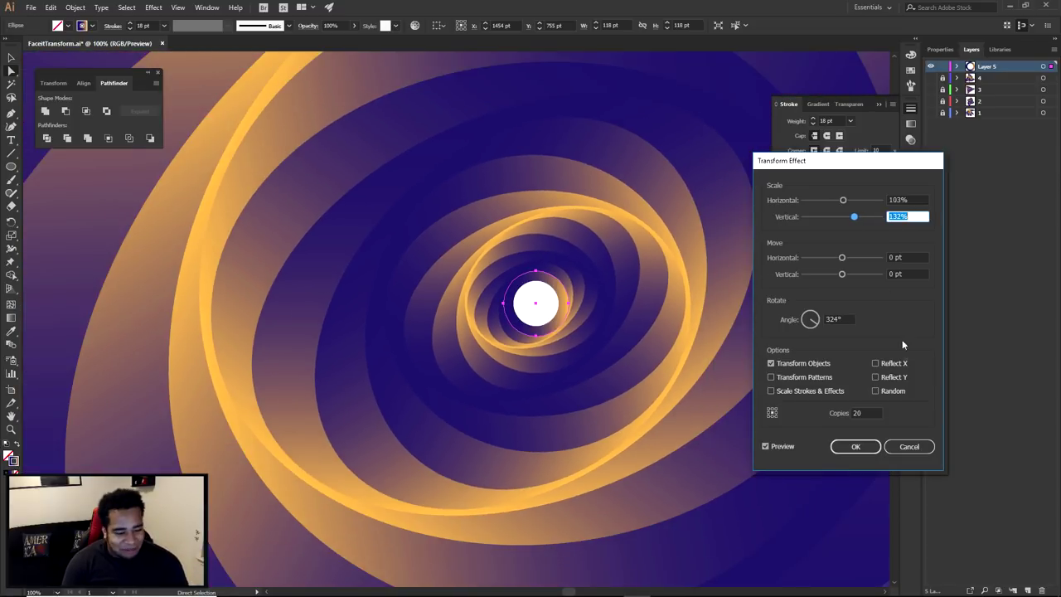
Try 60 copies rotated by 276° with scaling of 104% horizontally and 123% vertically, and cancel the effect
double_click(876, 414)
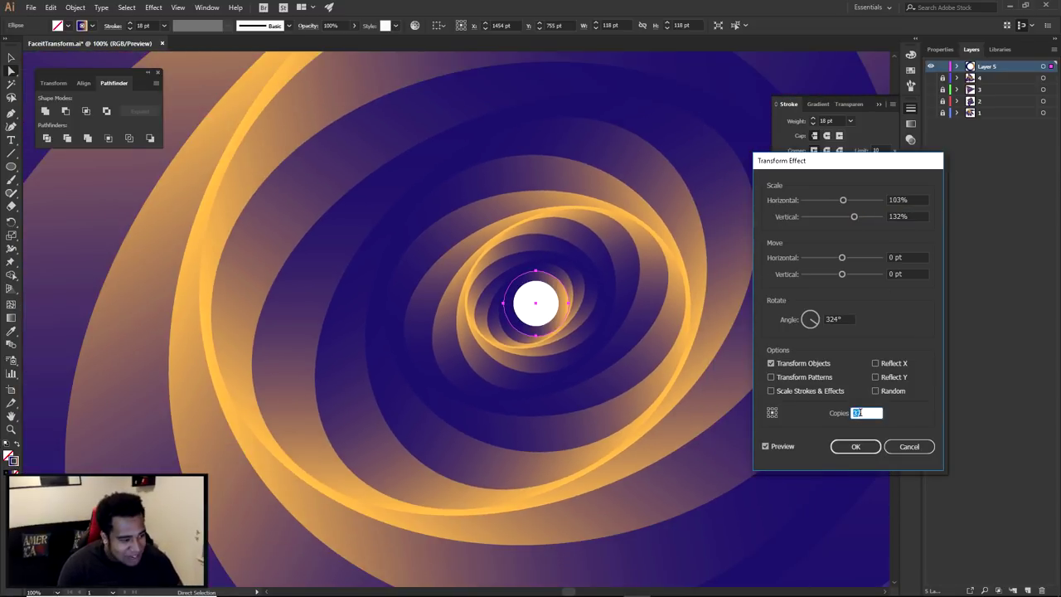
type("60")
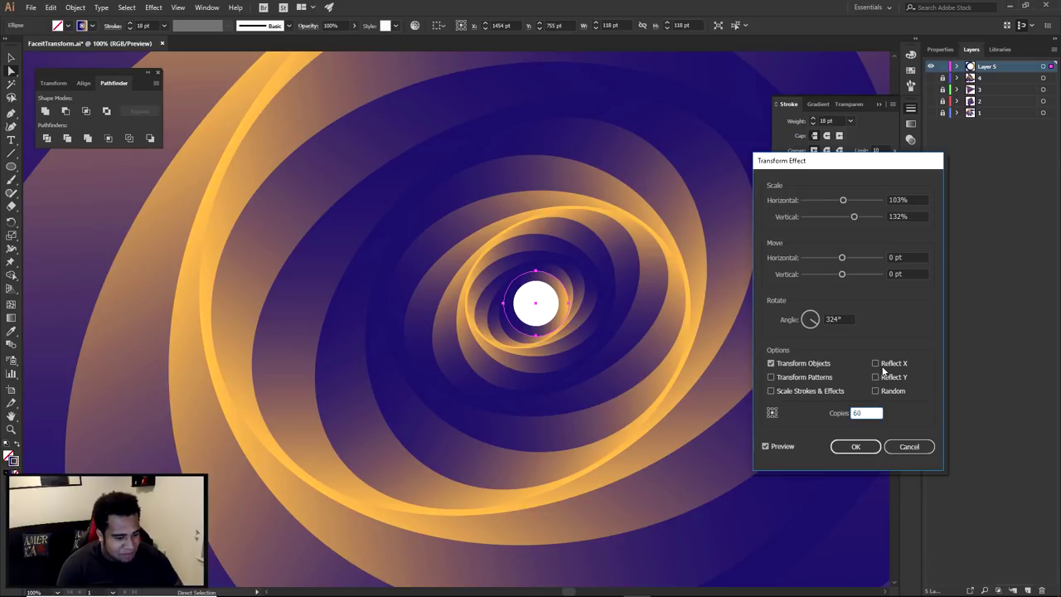
double_click(833, 319)
scroll(833, 320, "down", 20)
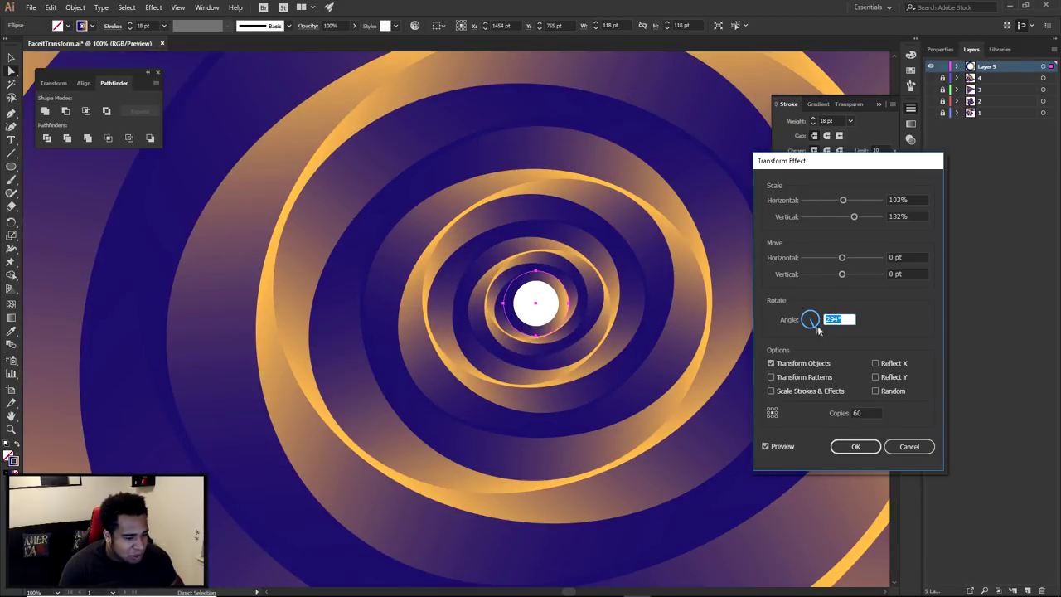
left_click_drag(817, 327, 810, 325)
left_click_drag(854, 217, 843, 200)
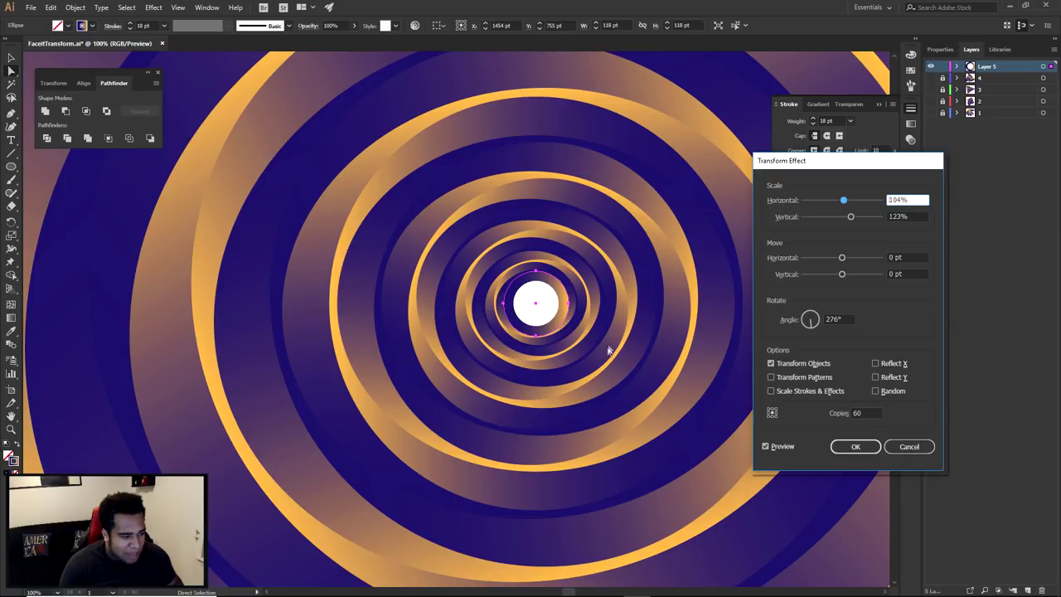
left_click(909, 446)
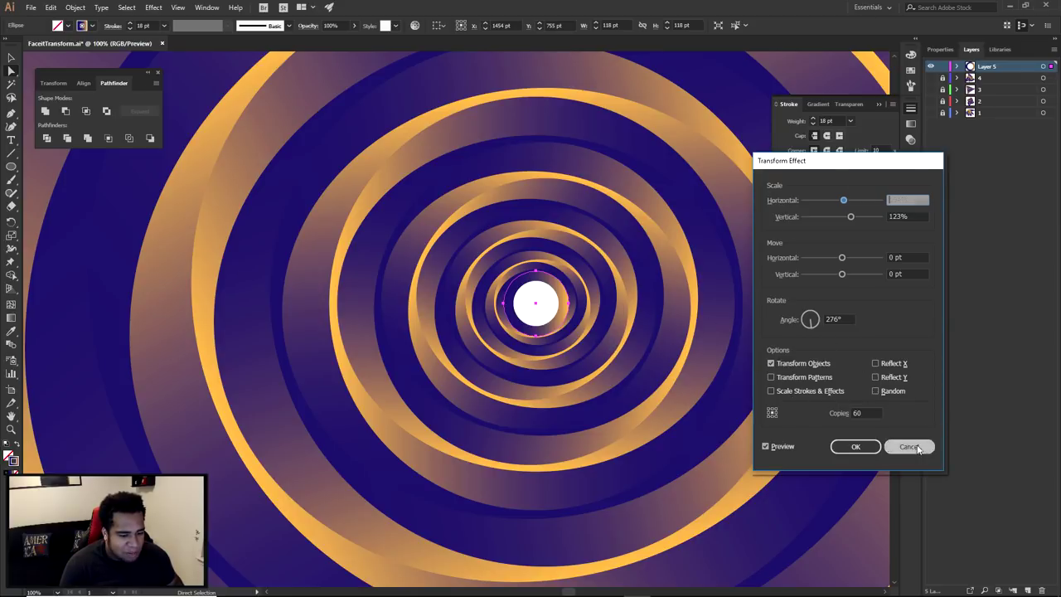
Preview the Transform effect on the circle with moves of -10 pt horizontally and -58 pt vertically, and close it without applying
scroll(768, 364, "down", 3)
left_click_drag(757, 381, 613, 358)
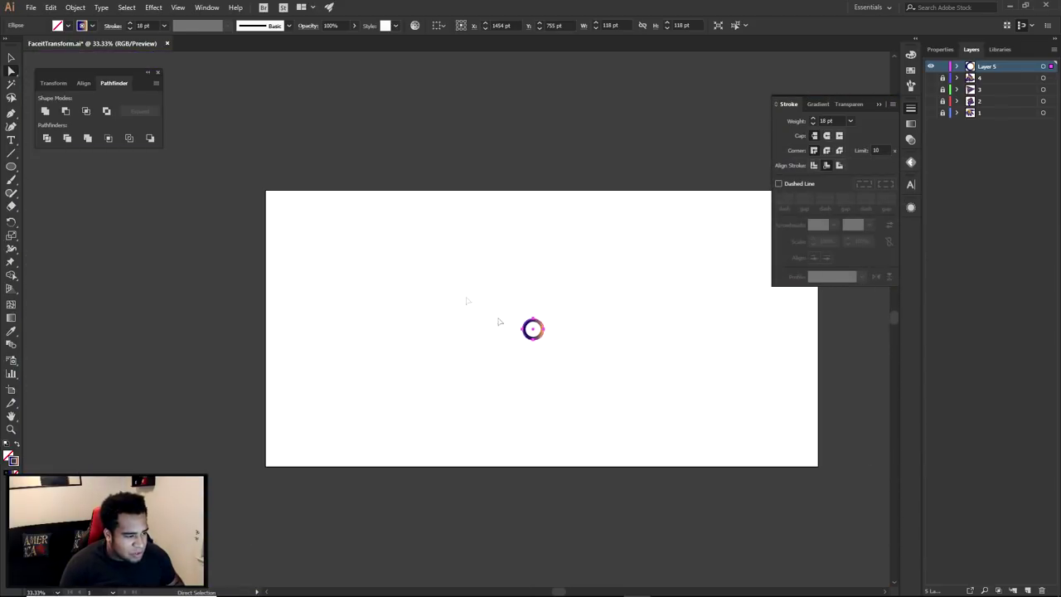
left_click(152, 8)
left_click(170, 29)
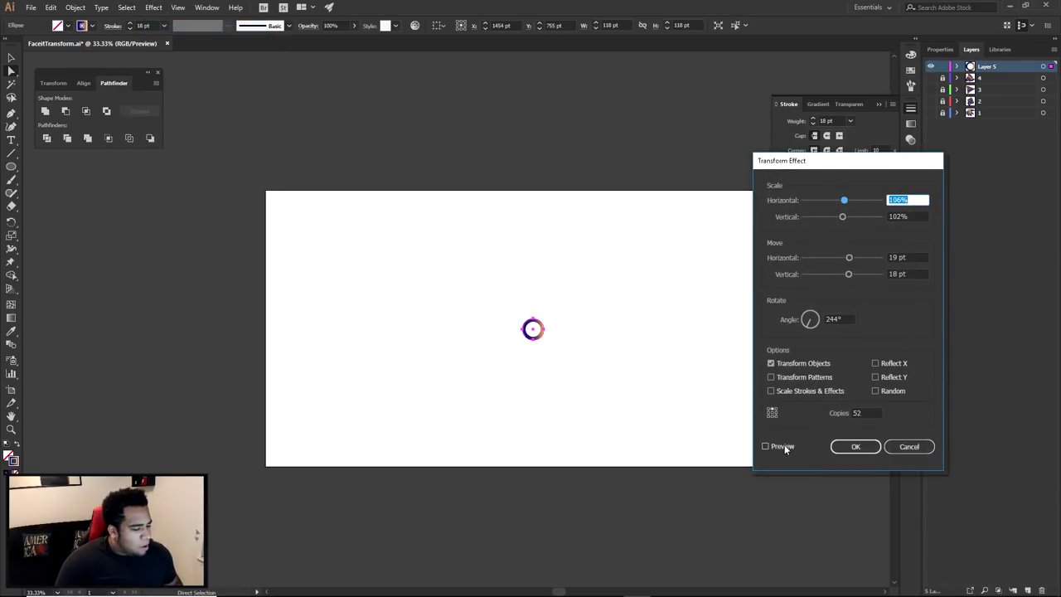
left_click(784, 446)
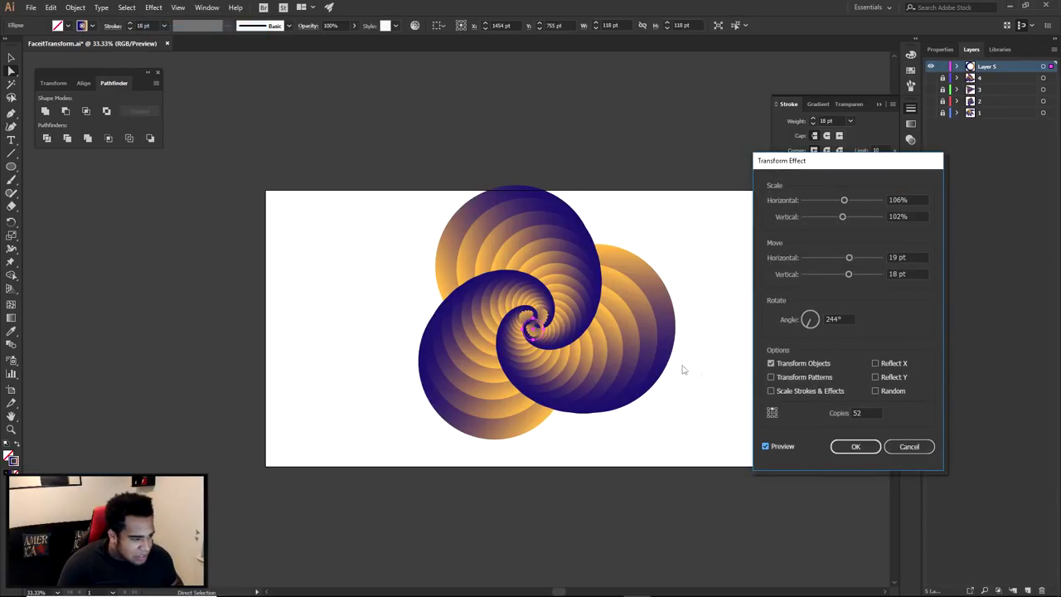
left_click_drag(849, 259, 823, 278)
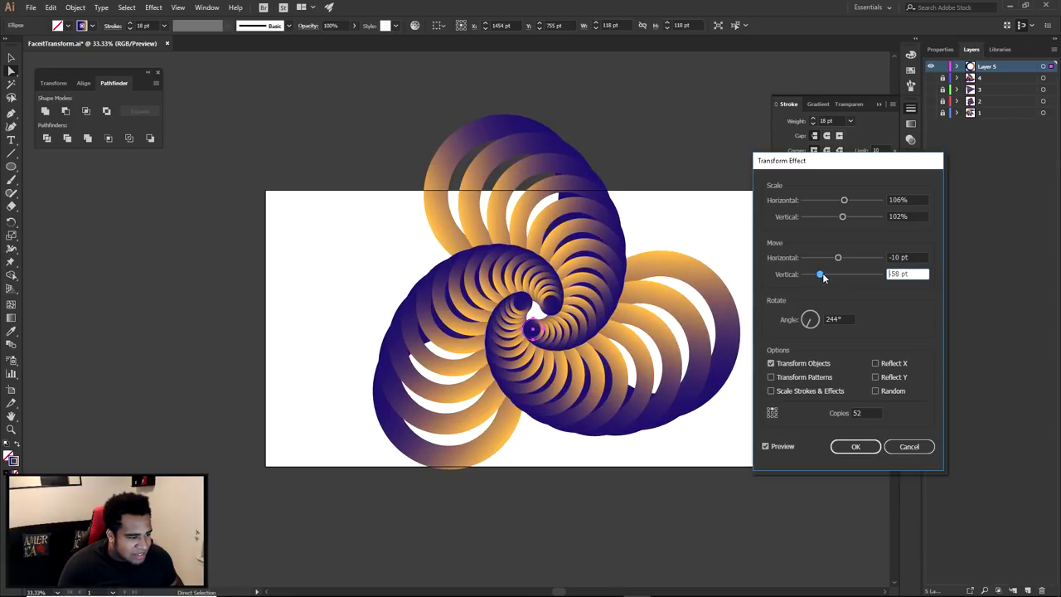
left_click(908, 446)
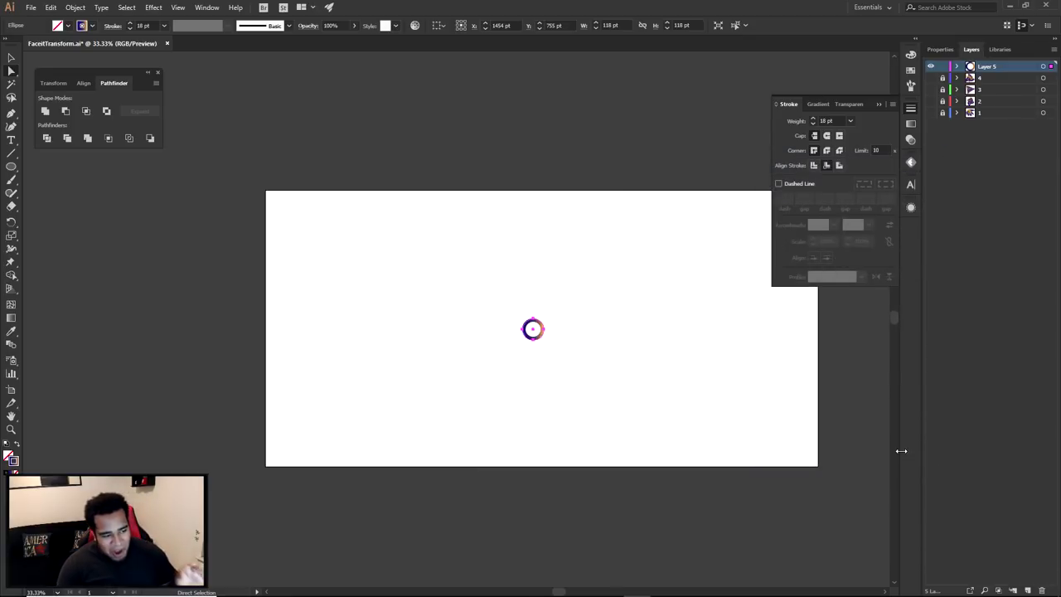
Fill the circle with solid black and reselect it
left_click(8, 455)
left_click(7, 471)
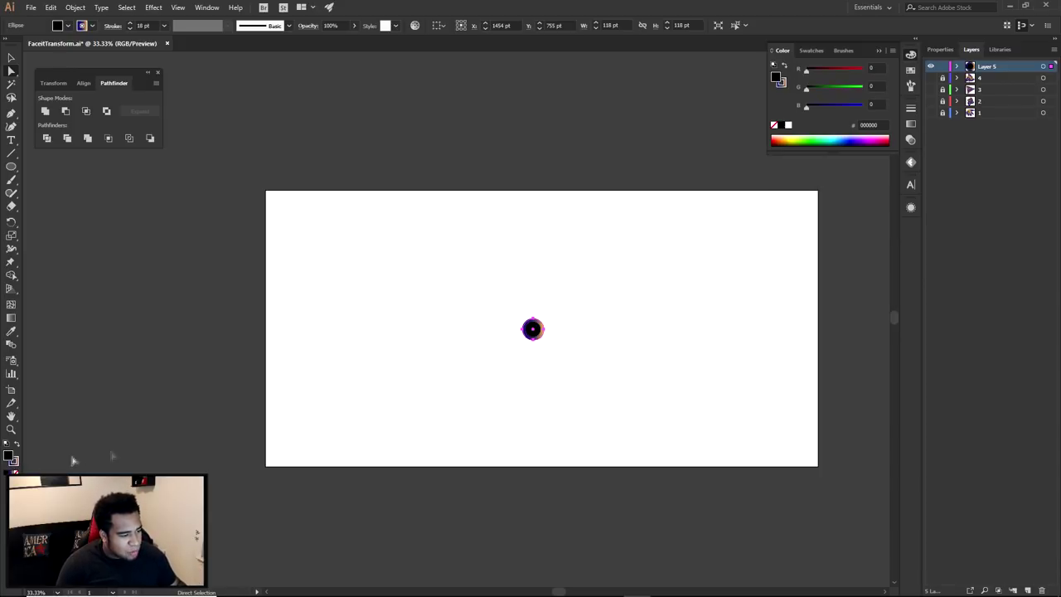
left_click(441, 363)
left_click_drag(434, 267, 614, 404)
Preview the Transform effect on the black-filled circle, try a higher number of copies, and cancel the effect
left_click(154, 7)
left_click(233, 30)
left_click(765, 446)
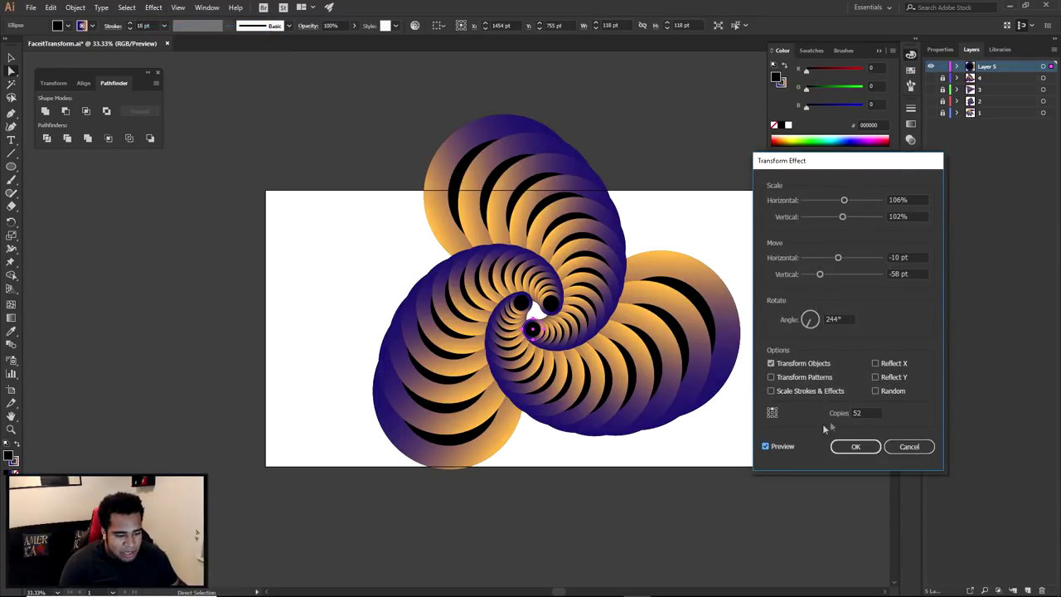
left_click(862, 412)
scroll(863, 408, "up", 8)
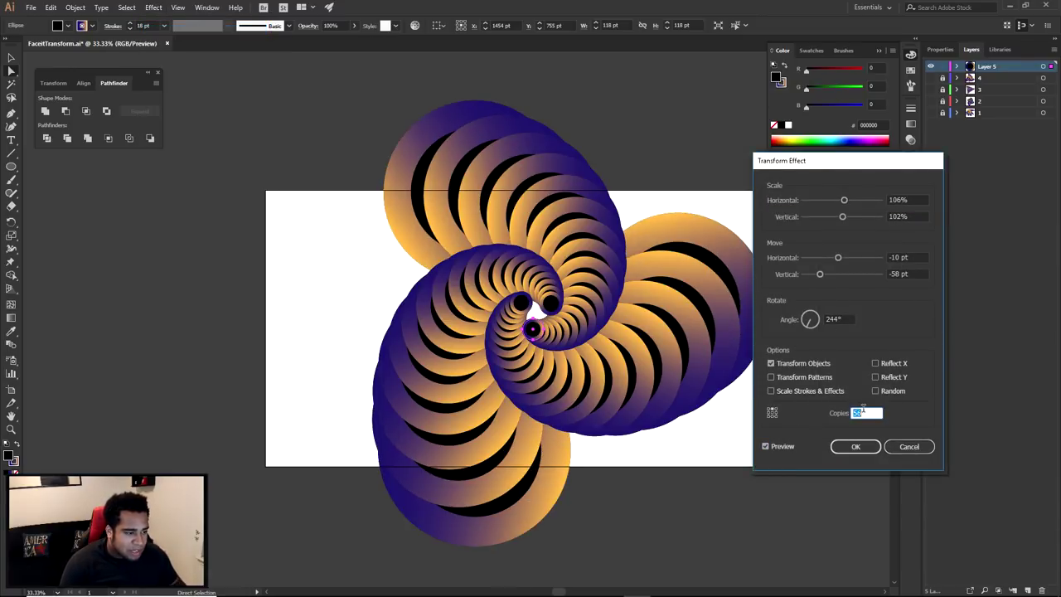
scroll(862, 408, "down", 8)
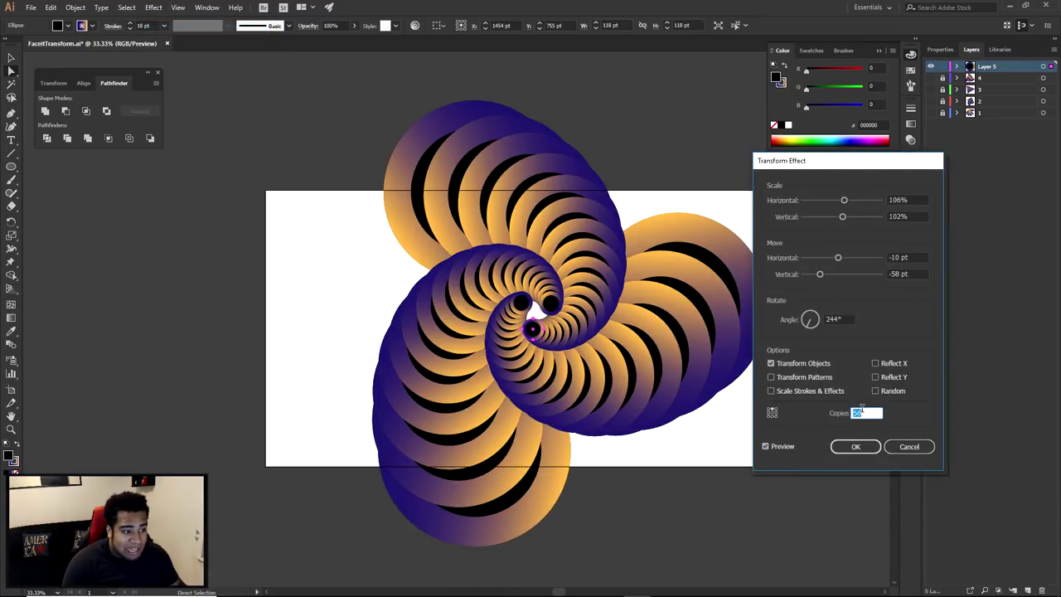
left_click(910, 446)
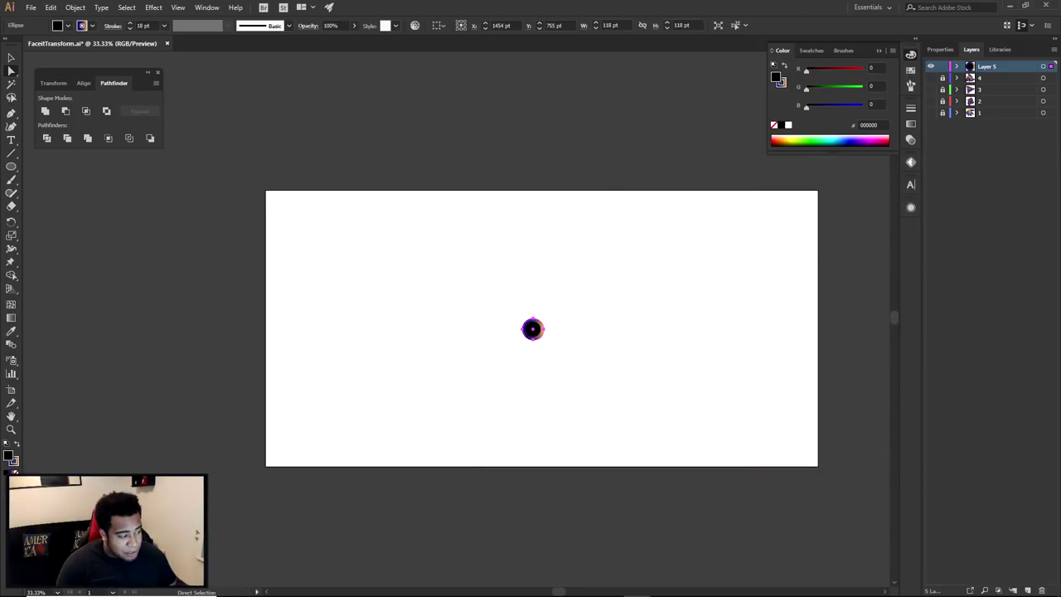
Remove the circle's fill, then preview the last-used Transform effect on it with 100 copies
left_click(14, 468)
key("ctrl+F9")
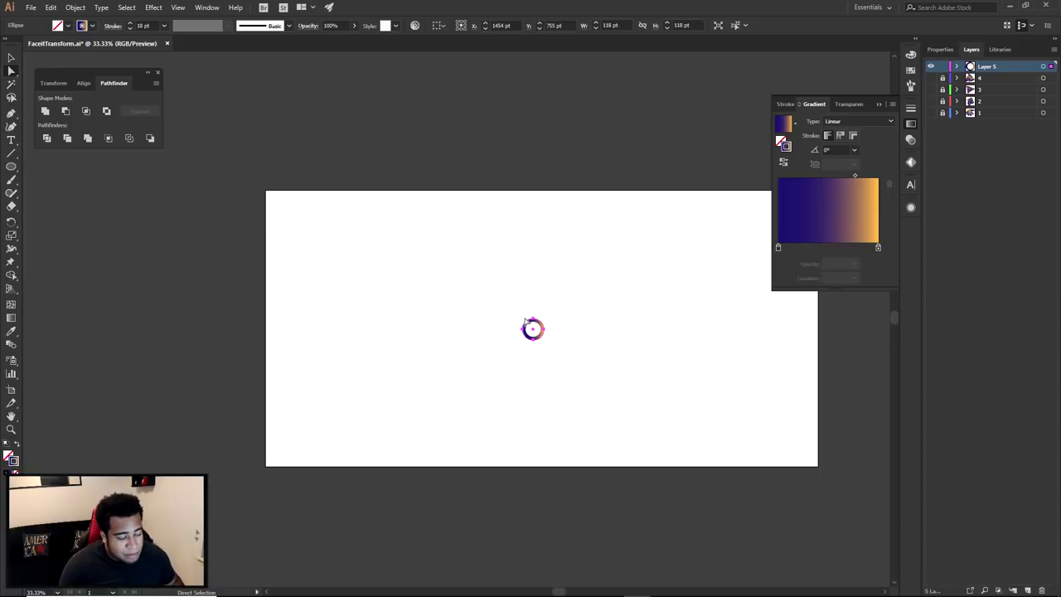
left_click(154, 7)
left_click(176, 30)
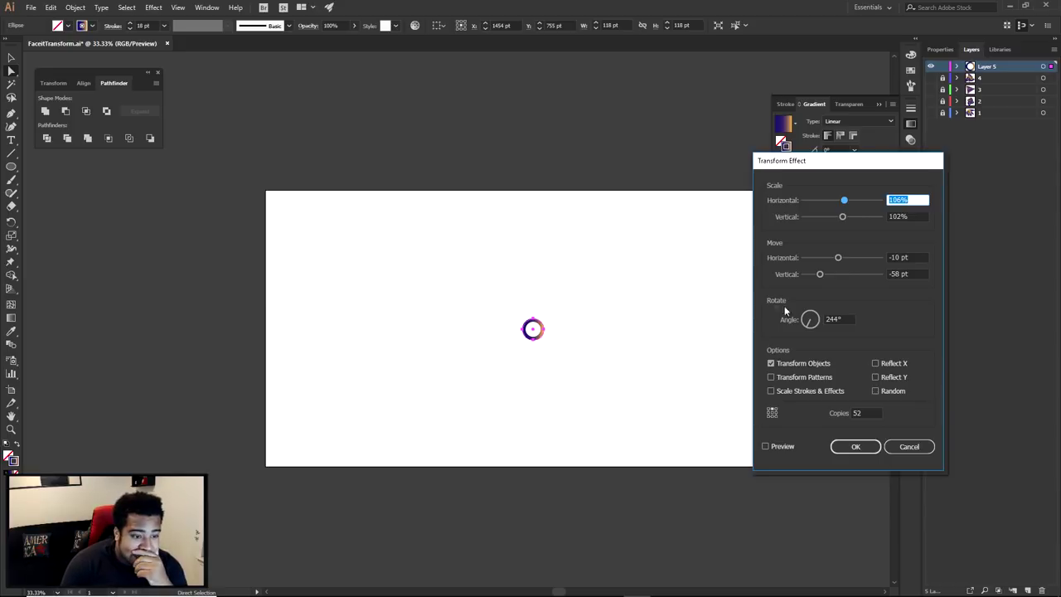
left_click(775, 446)
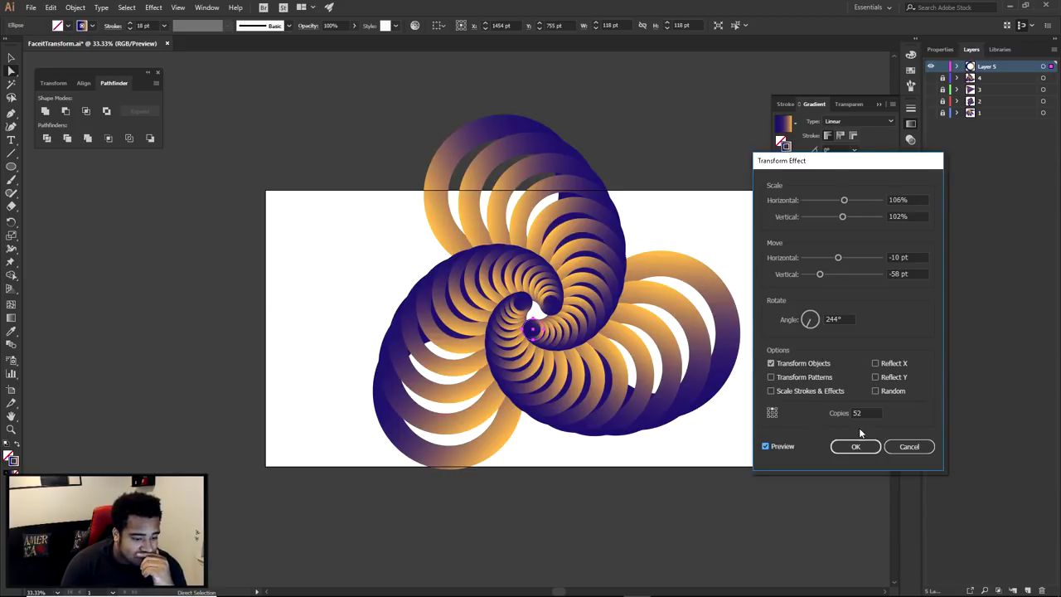
left_click(829, 418)
type("1000")
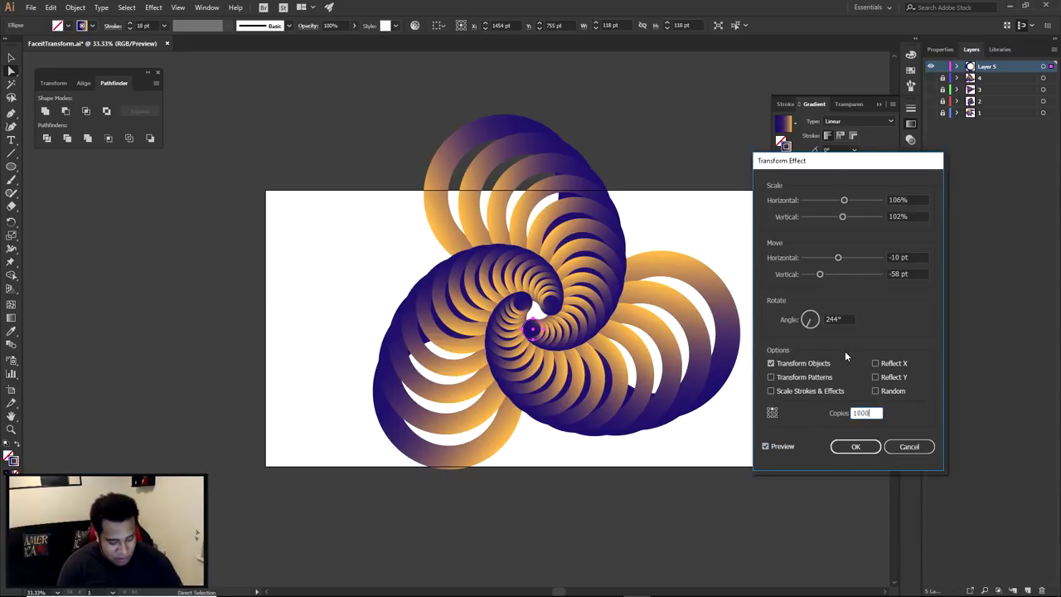
key("BackSpace")
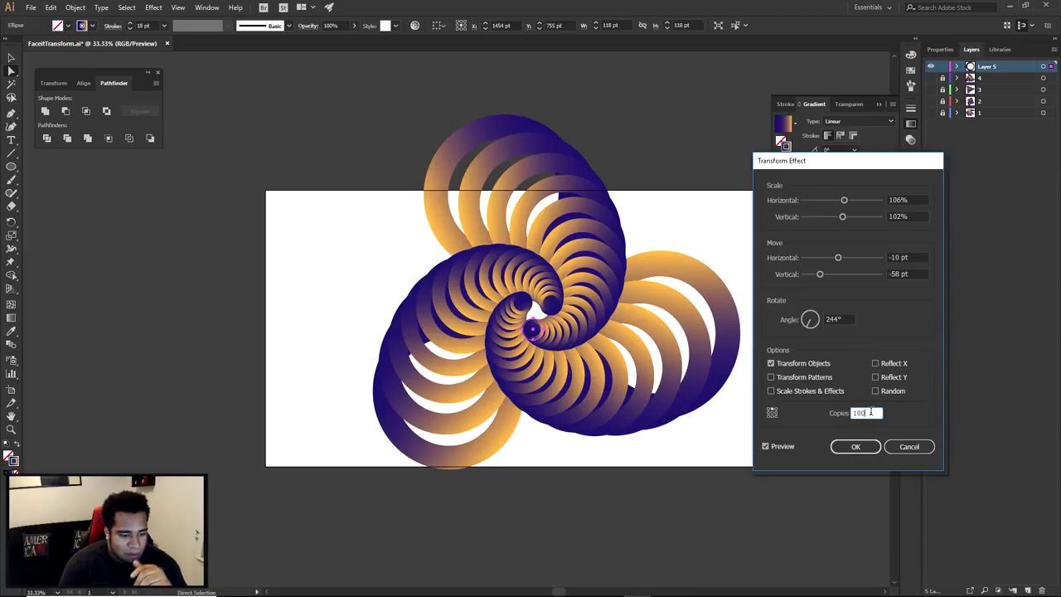
Set the Transform rotation to 183° and the move to 56 pt horizontally and -42 pt vertically
left_click(809, 323)
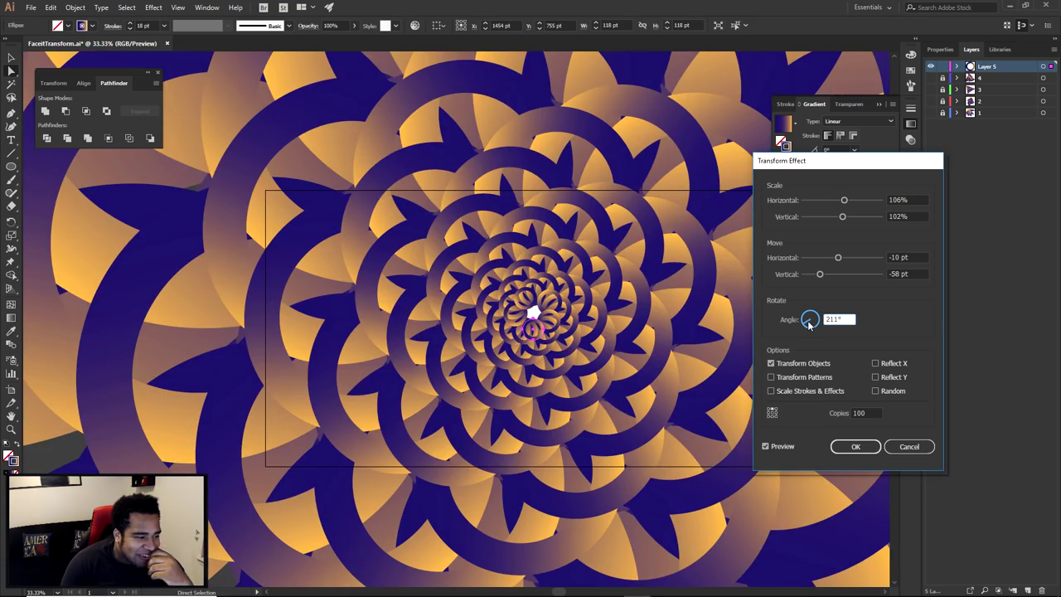
left_click_drag(808, 321, 807, 320)
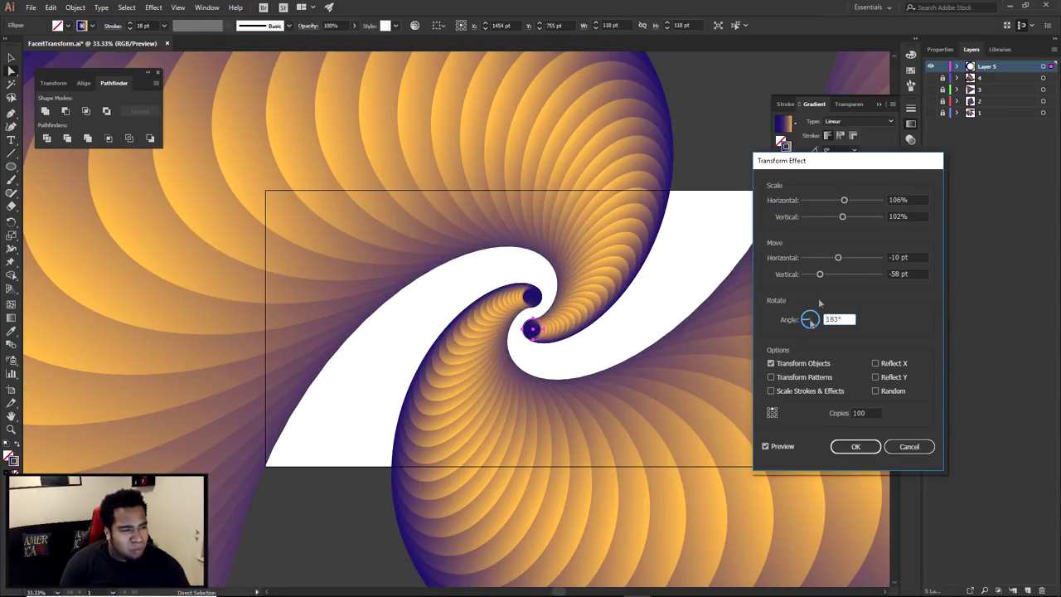
left_click_drag(823, 273, 827, 276)
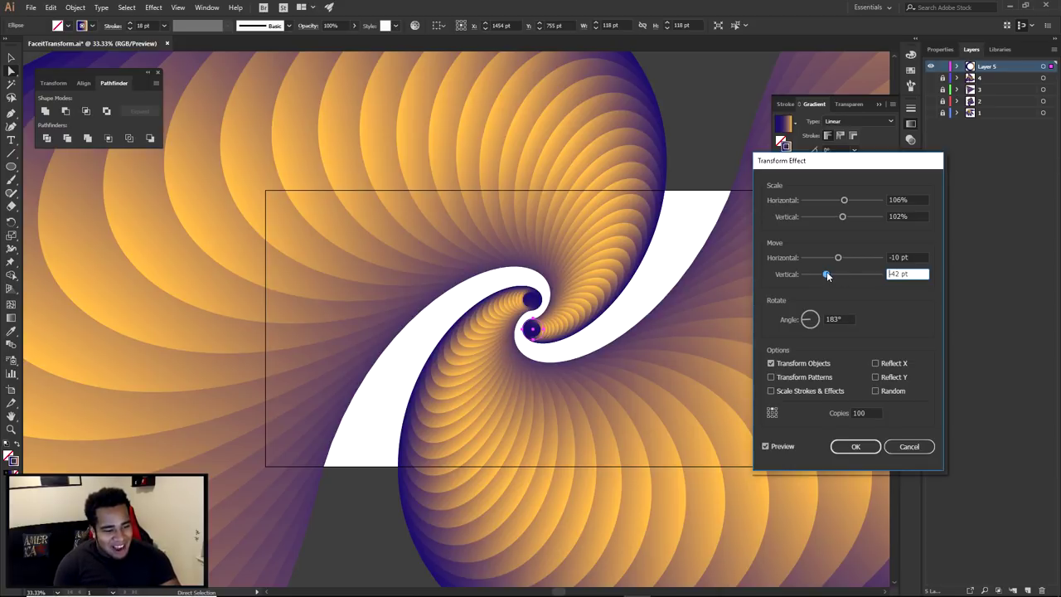
left_click_drag(839, 258, 862, 258)
Set the horizontal scale to 54%, apply the Transform effect to the circle, and return from Outline to Preview display
mouse_move(843, 199)
left_mouse_down()
mouse_move(852, 203)
mouse_move(827, 211)
left_mouse_up()
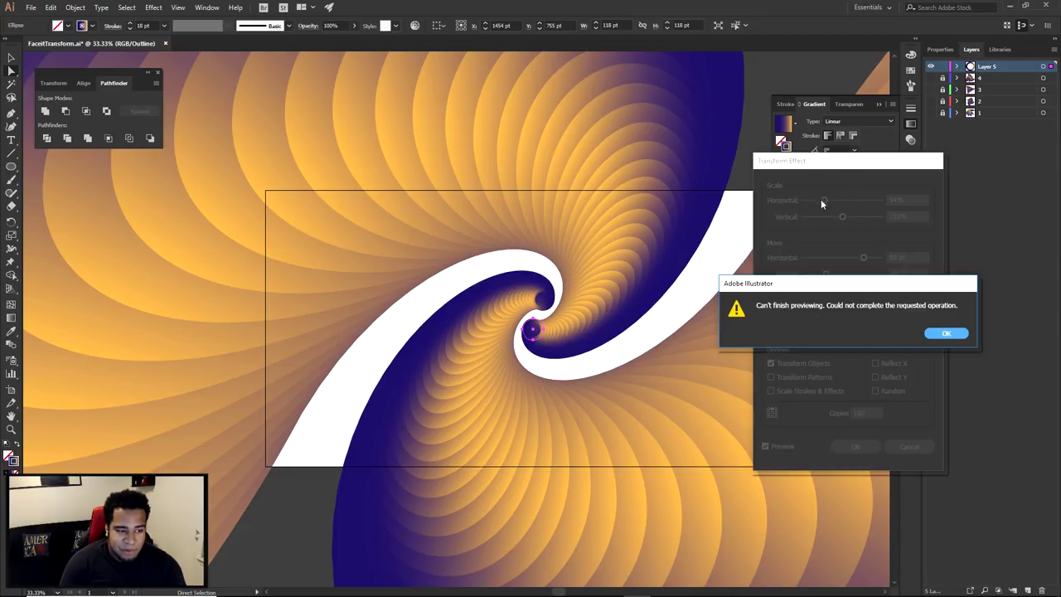
left_click(947, 333)
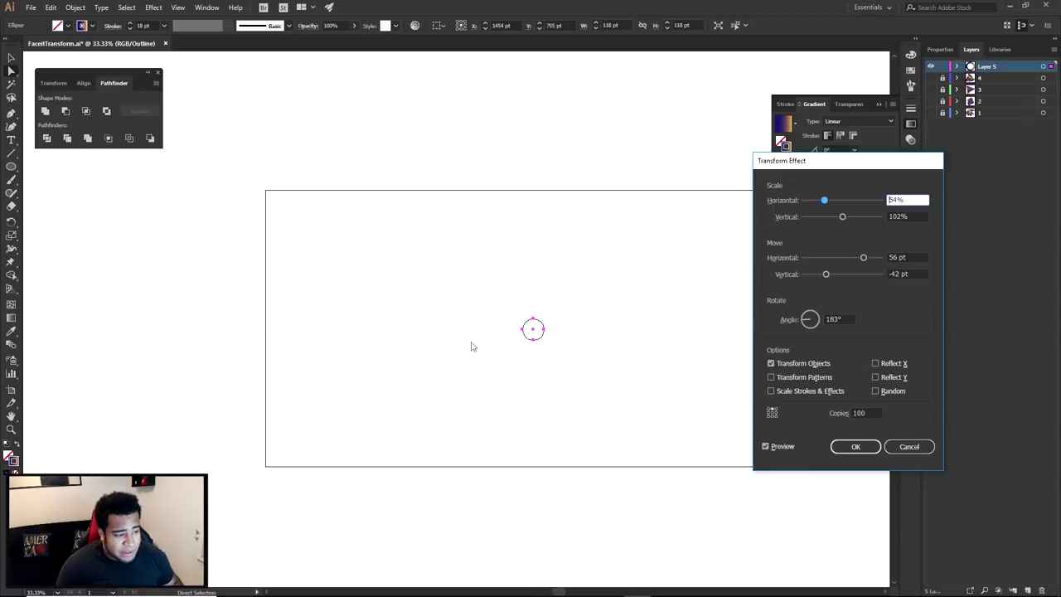
left_click(858, 452)
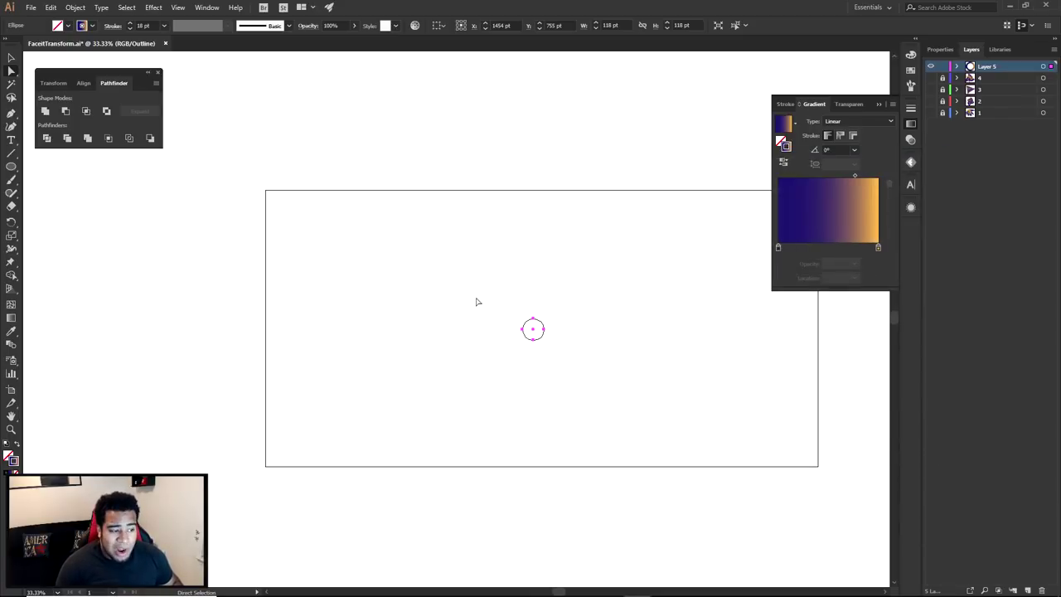
left_click(622, 421)
left_click_drag(448, 293, 642, 407)
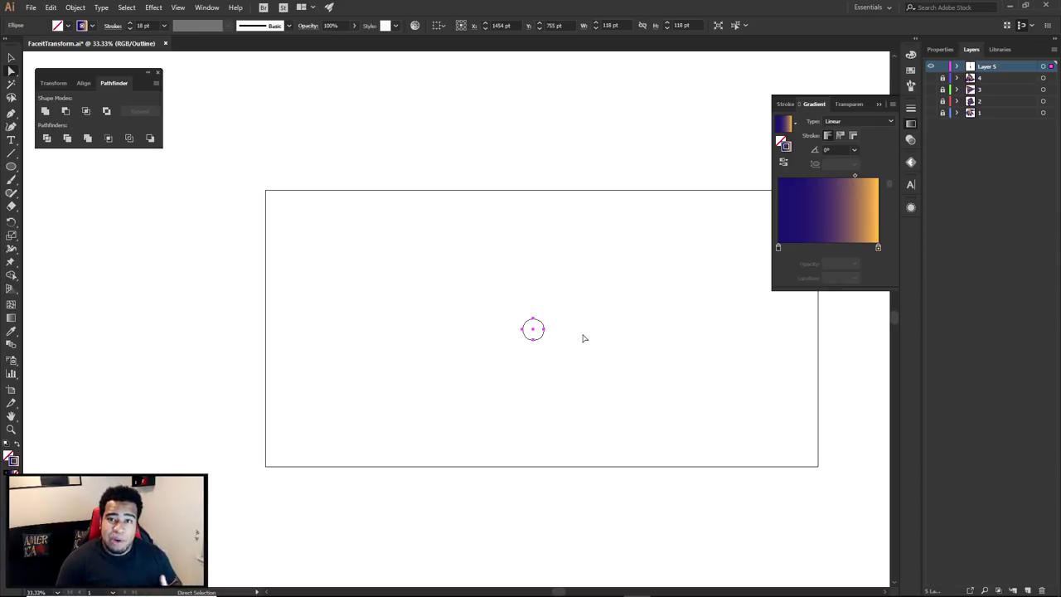
key("ctrl+y")
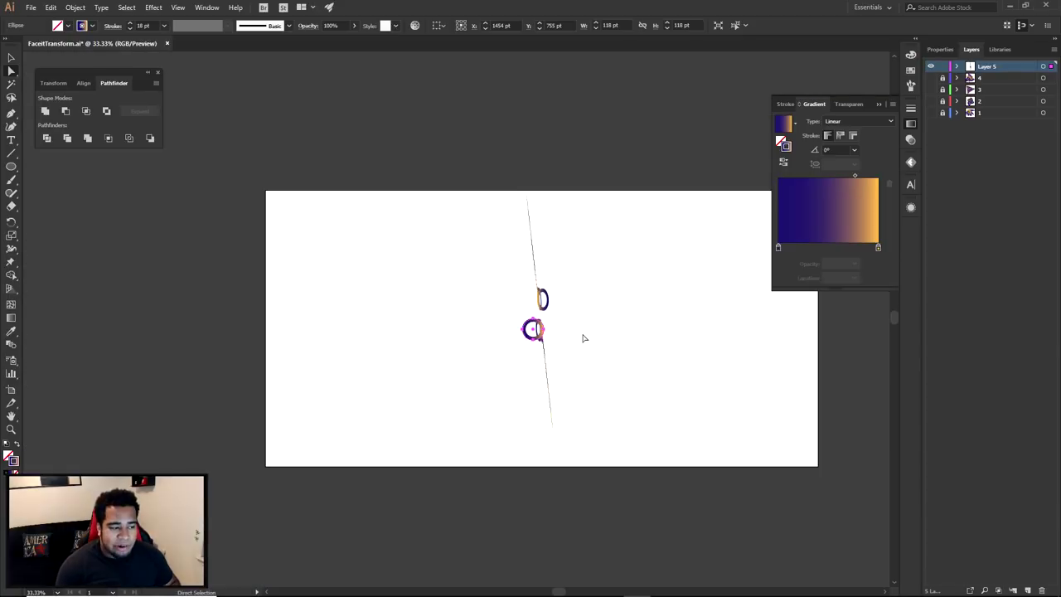
Undo the applied Transform effect and delete the circle from the artboard
key("ctrl+z")
key("ctrl+z")
scroll(608, 325, "up", 1)
key("ctrl+equal")
key("Delete")
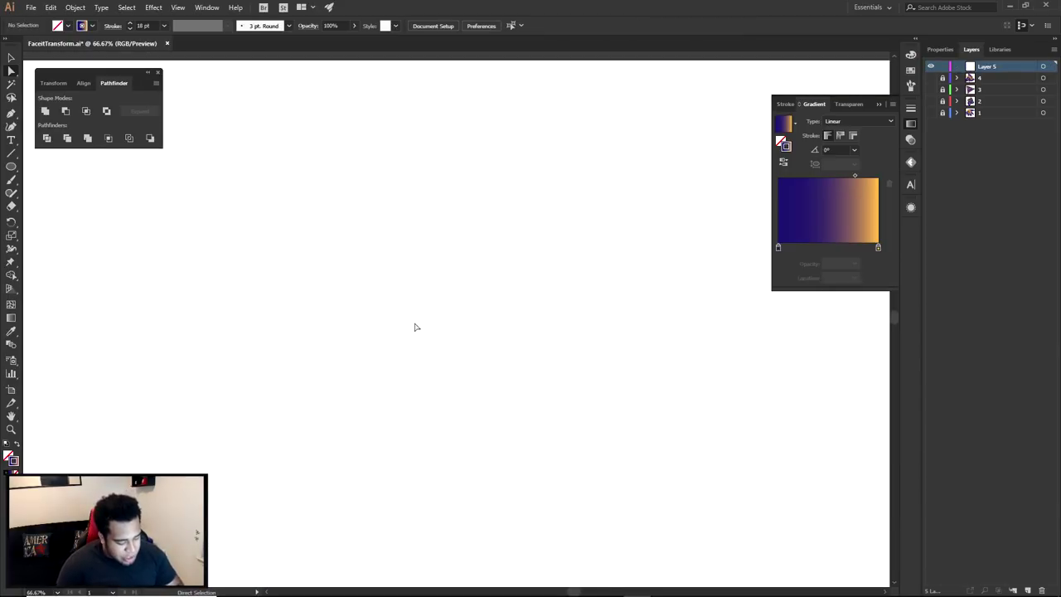
Draw a freeform shape of mixed straight and curved segments with the Pen tool near the artboard's centre
key("p")
left_click(10, 166)
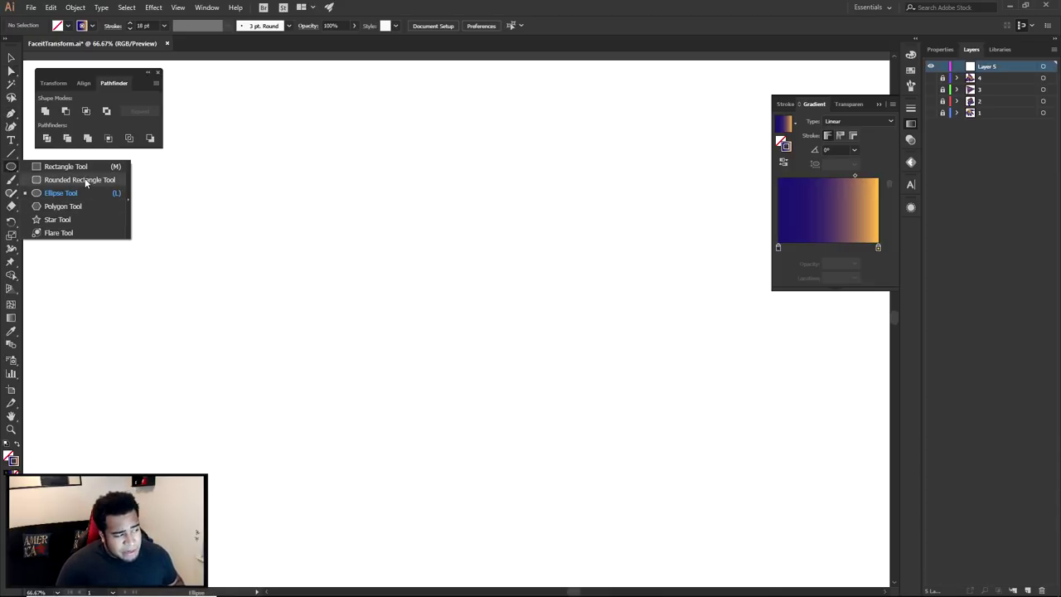
left_click(533, 287)
left_click(554, 313)
key("p")
left_click(495, 276)
left_click(414, 346)
left_click(505, 387)
left_click_drag(503, 449, 610, 423)
left_click_drag(615, 349, 604, 461)
left_click_drag(548, 316, 539, 285)
left_click_drag(578, 259, 542, 339)
left_click_drag(479, 314, 486, 276)
left_click(494, 275)
Select the whole freeform path and scale it down to about 135 by 150 pt
key("a")
key("ctrl+minus")
key("ctrl+minus")
key("ctrl+minus")
left_click_drag(366, 262, 527, 385)
left_click_drag(527, 288, 497, 317)
key("ctrl+plus")
key("ctrl+plus")
key("ctrl+plus")
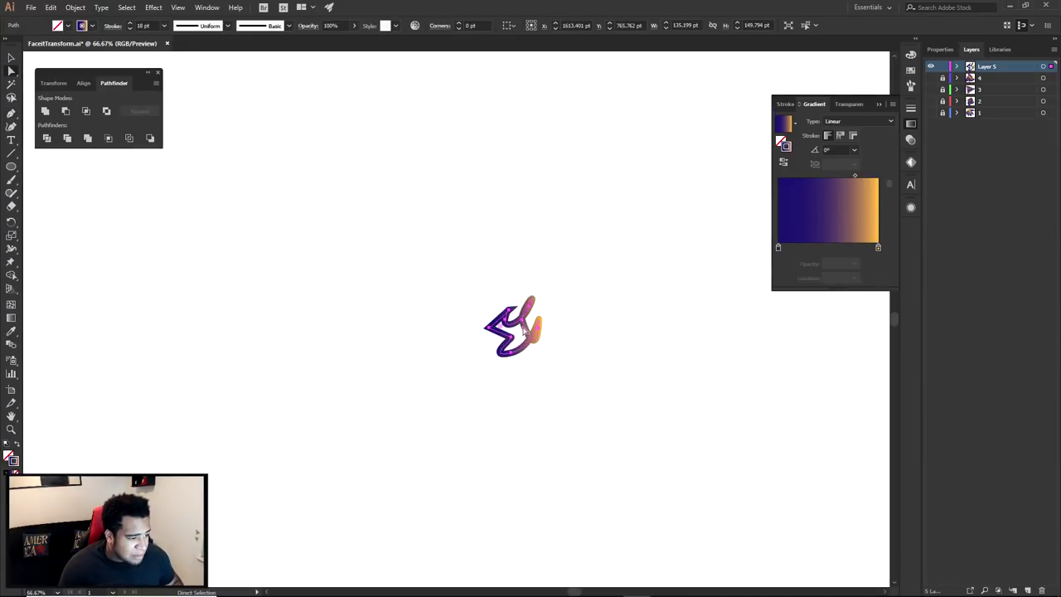
Nudge the freeform path to a new position near the artboard's centre and keep it selected
key("v")
left_click_drag(447, 277, 626, 398)
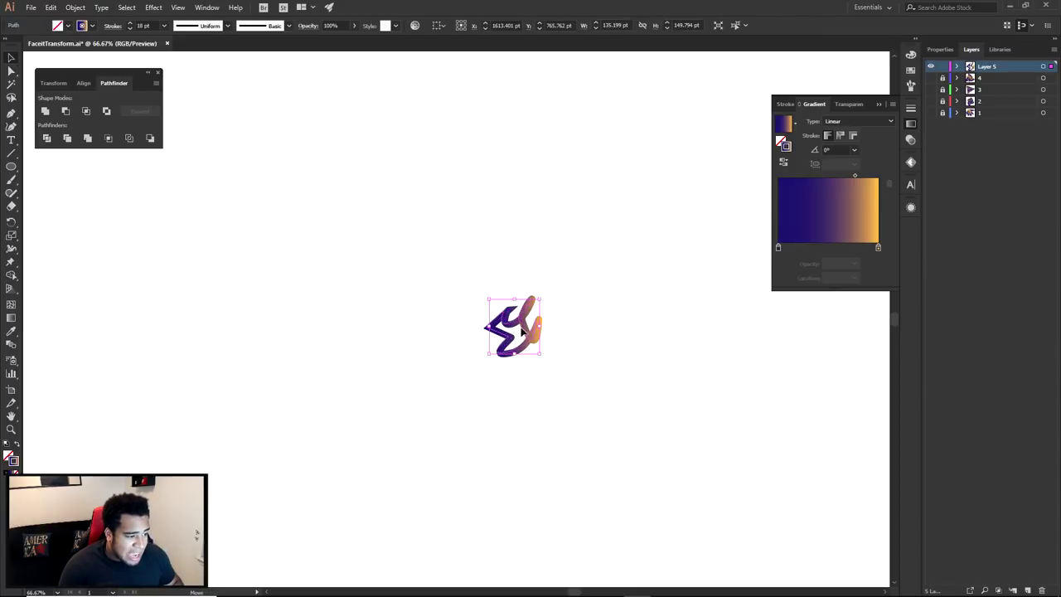
left_click(563, 315)
scroll(563, 315, "down", 2)
key("ctrl+a")
Preview a new Distort & Transform effect on the freeform path with 40 rotated copies
left_click(153, 7)
mouse_move(183, 98)
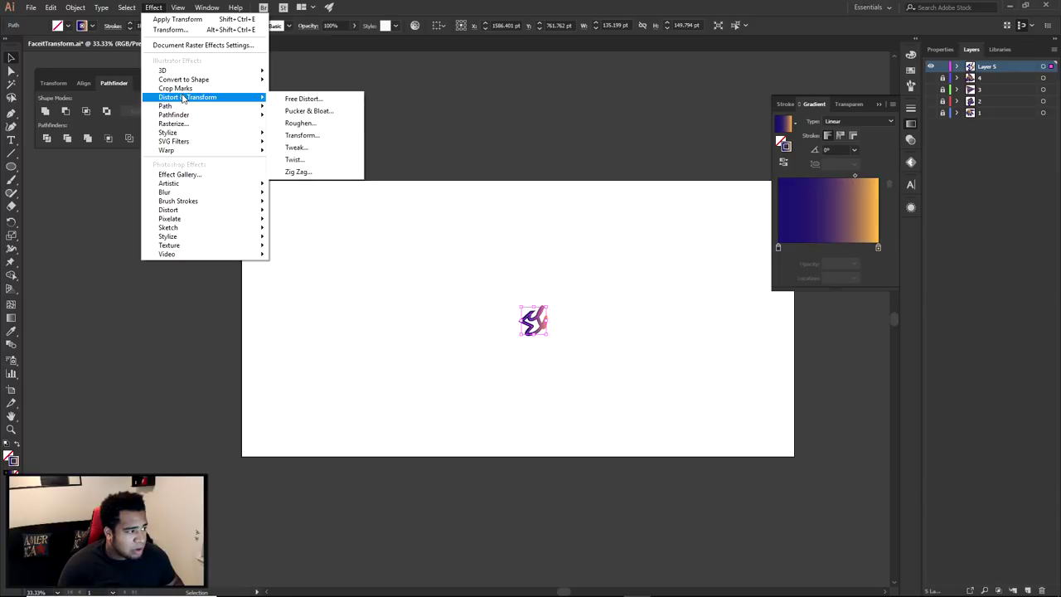
left_click(304, 136)
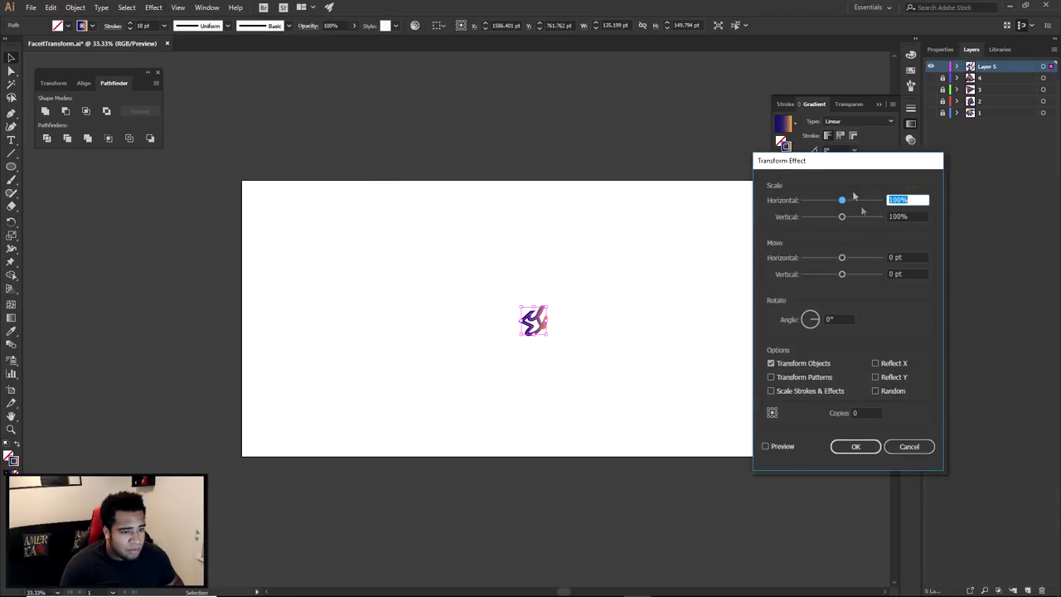
left_click(776, 446)
double_click(855, 412)
type("40")
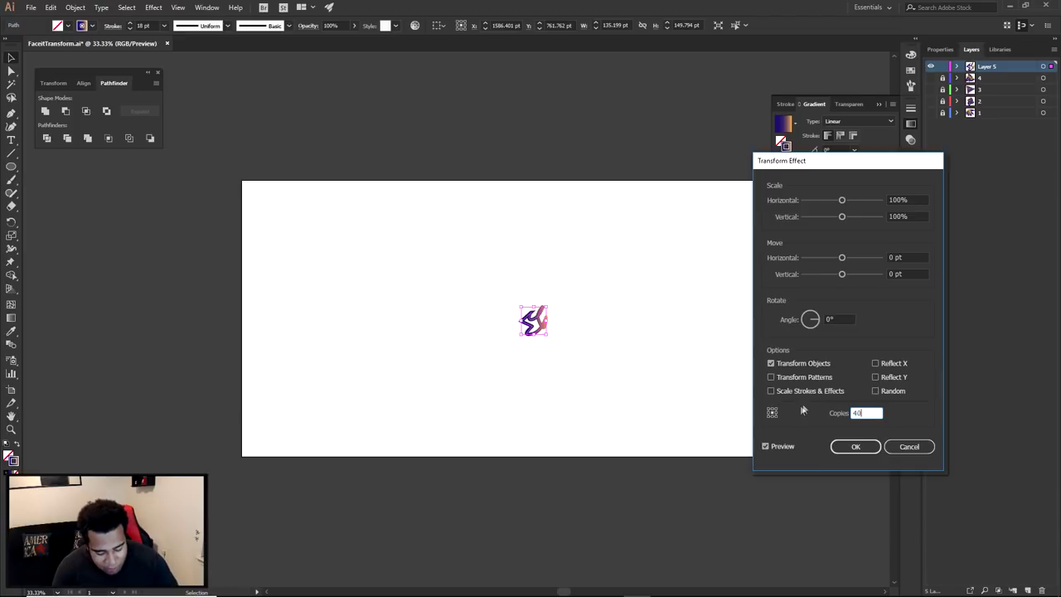
left_click(827, 318)
scroll(827, 317, "up", 14)
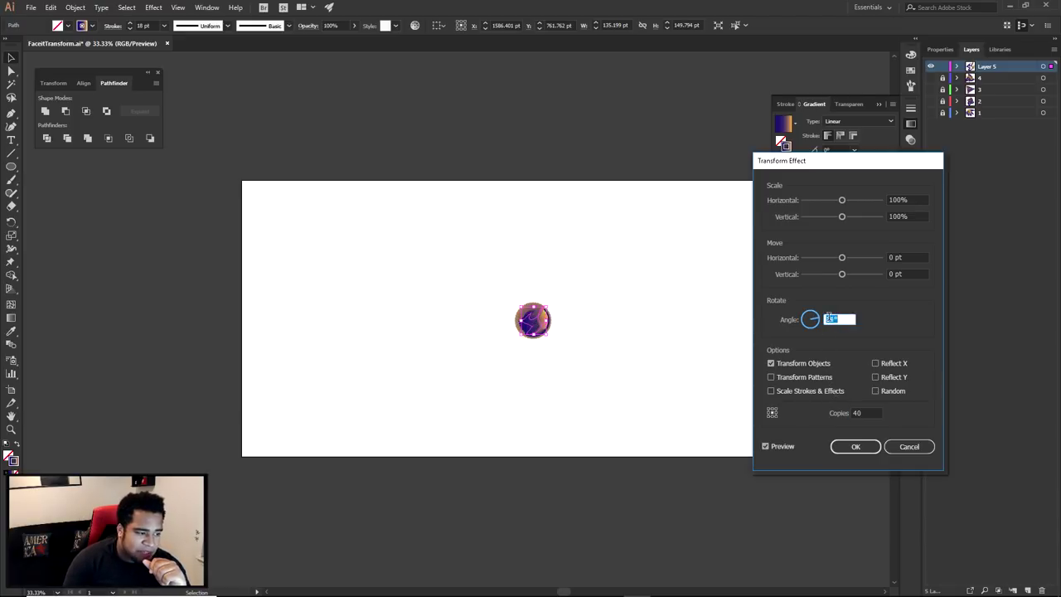
Set the scale to 110% horizontally and 104% vertically, the move to 6 pt and 16 pt, and the rotation to -36°
left_click(842, 217)
left_click_drag(842, 217, 845, 201)
left_click_drag(842, 258, 847, 274)
left_click(842, 321)
scroll(841, 320, "down", 19)
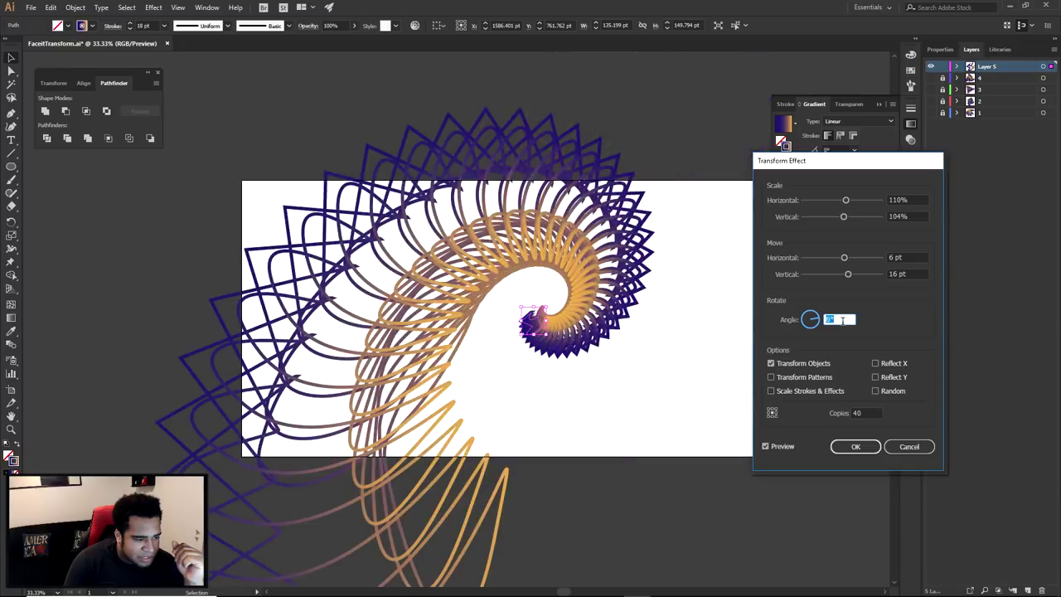
scroll(842, 320, "down", 20)
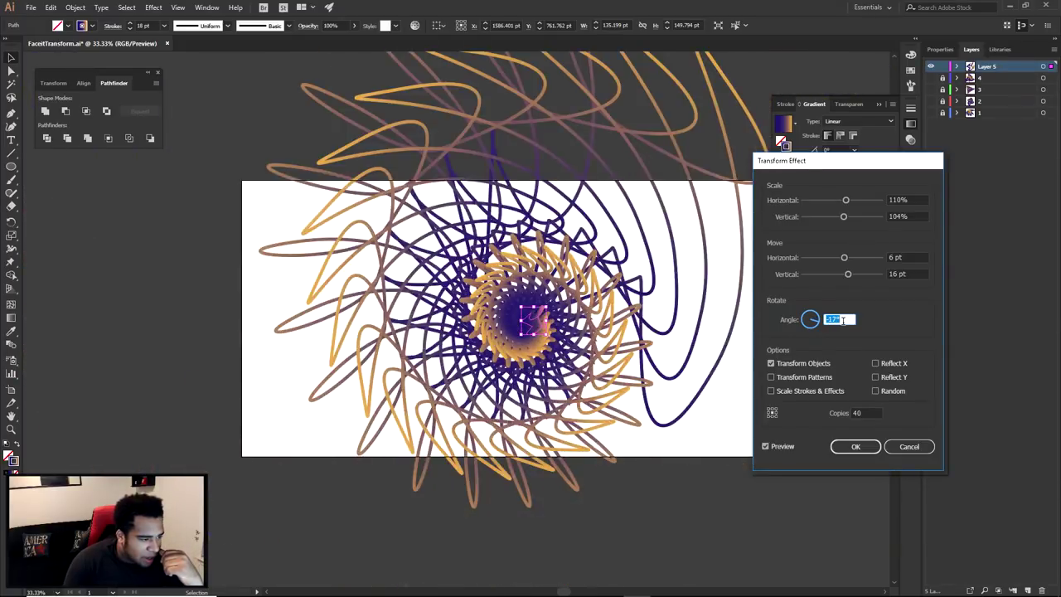
scroll(842, 320, "down", 4)
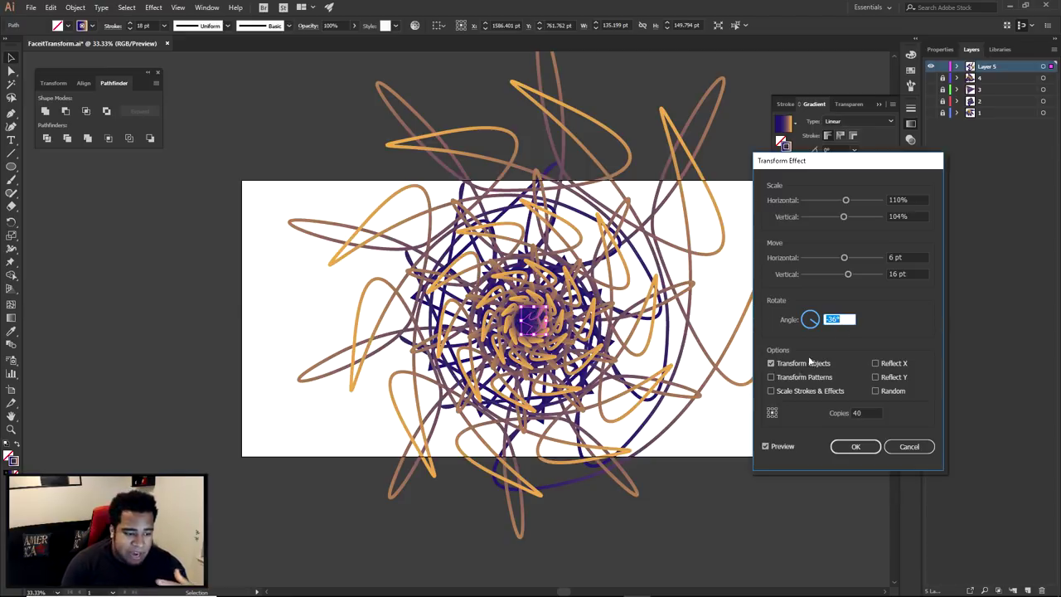
Try several corner, edge and centre reference points for the freeform path's Transform effect, and cancel the effect
left_click(768, 408)
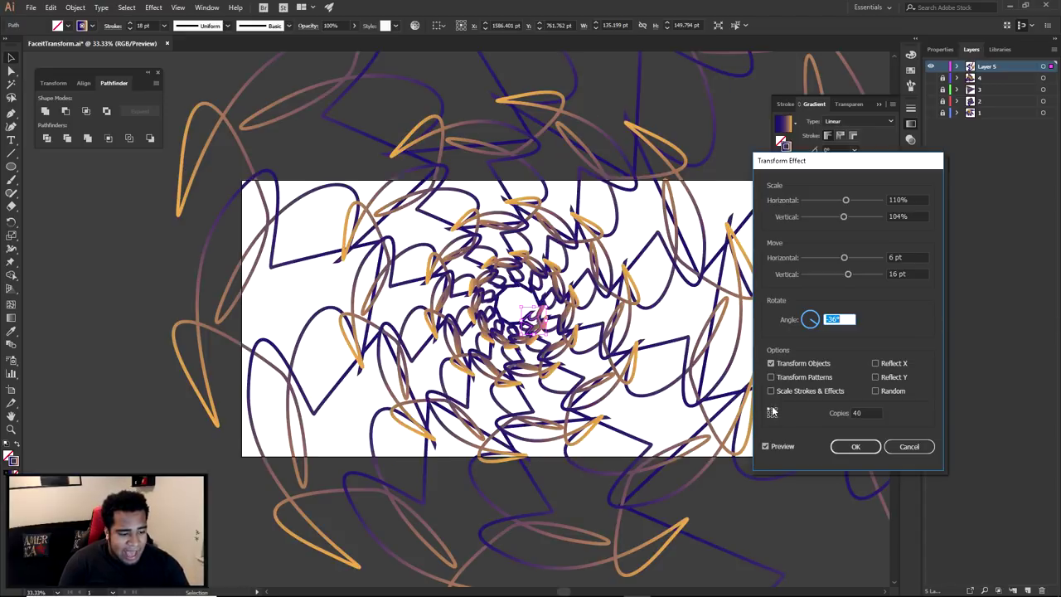
left_click(772, 412)
left_click(777, 412)
left_click(775, 417)
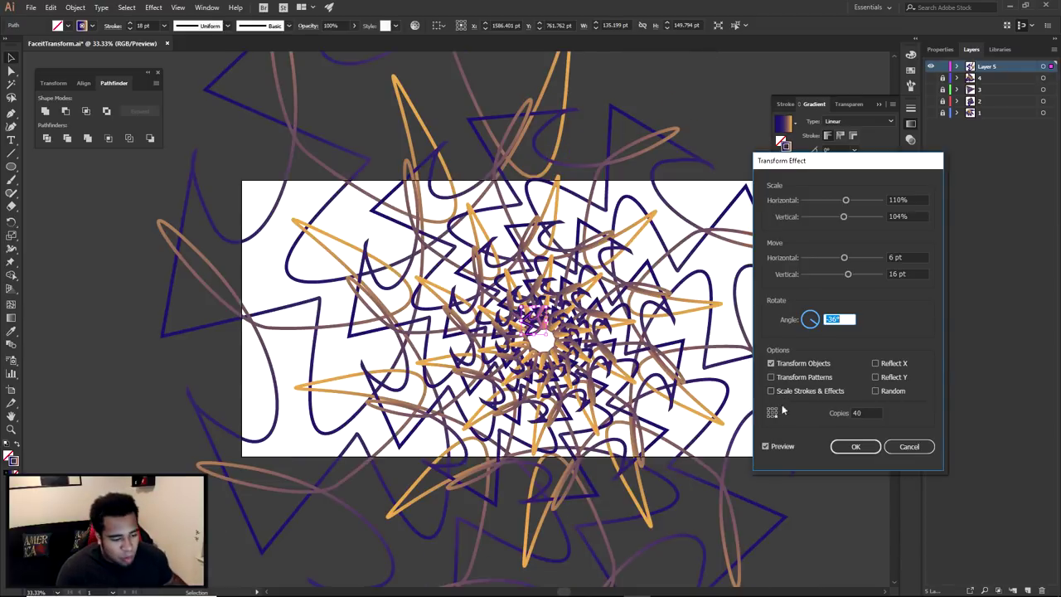
left_click(774, 416)
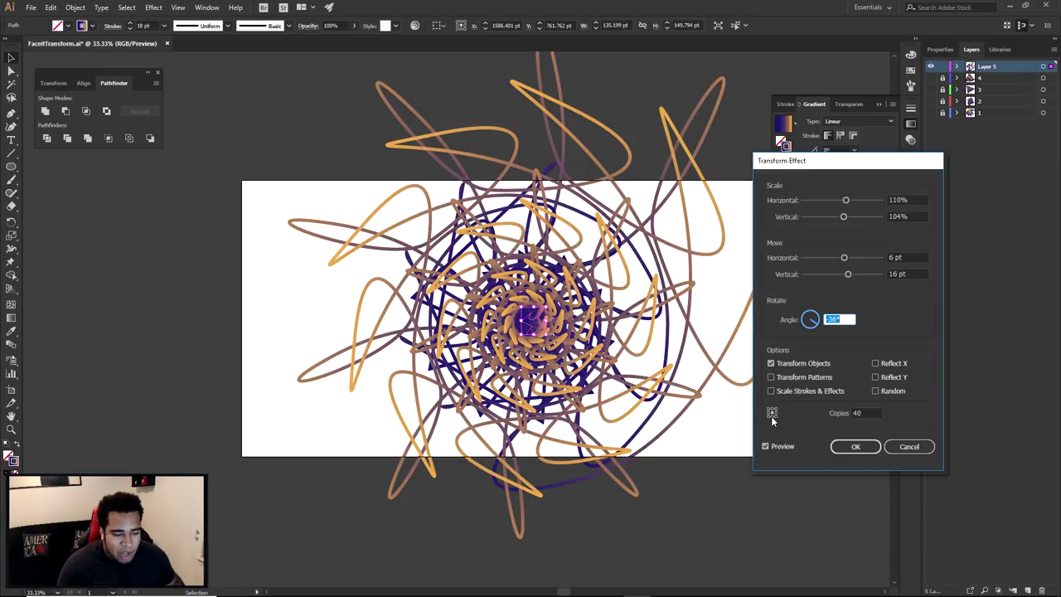
left_click(771, 418)
left_click(769, 417)
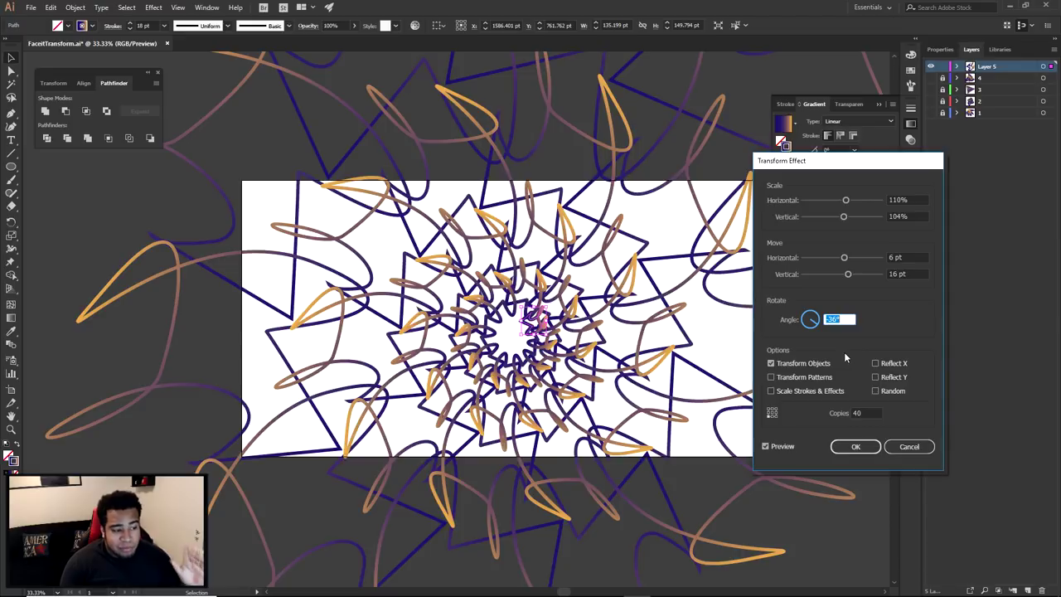
left_click(909, 446)
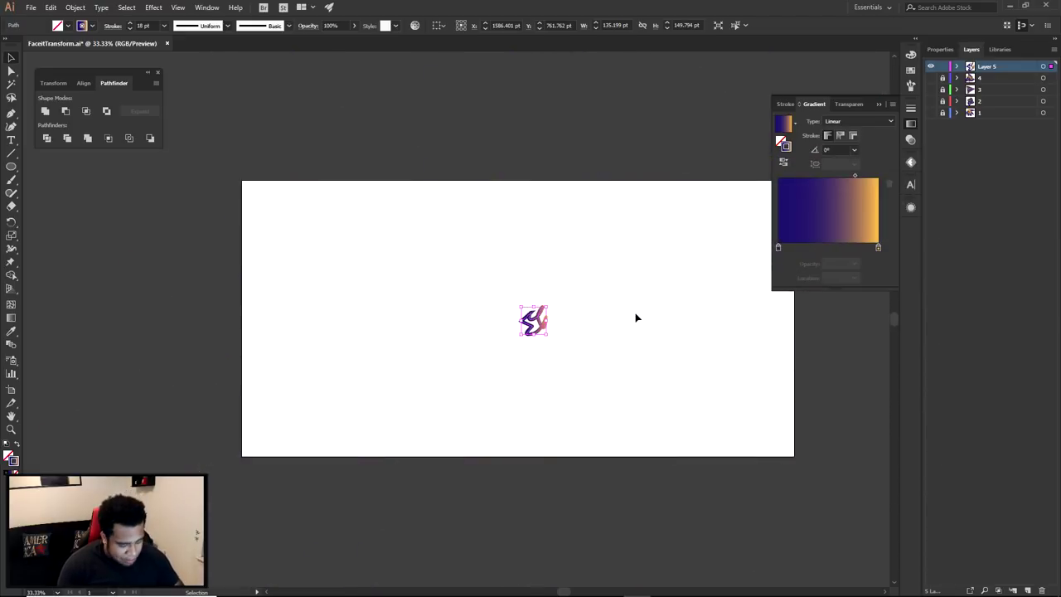
Delete the freeform path and draw a small hexagon about 106 by 92 pt with the Polygon tool near the artboard's centre
key("Delete")
left_click(11, 166)
left_click_drag(13, 168, 57, 205)
left_click_drag(526, 319, 530, 328)
key("a")
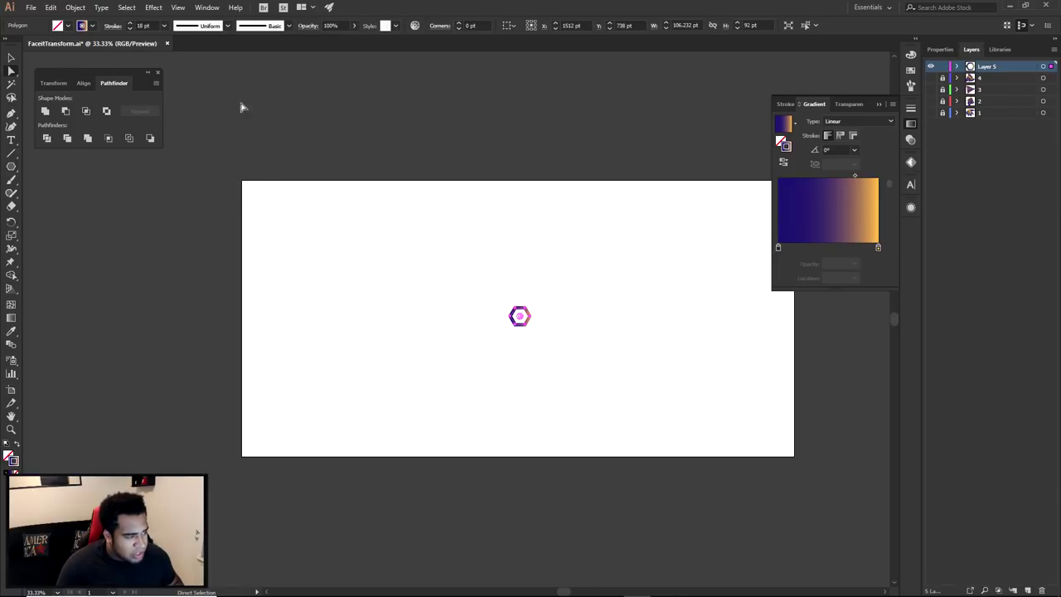
Reopen the last-used Transform effect for the hexagon and turn on its preview
left_click(153, 7)
left_click(785, 103)
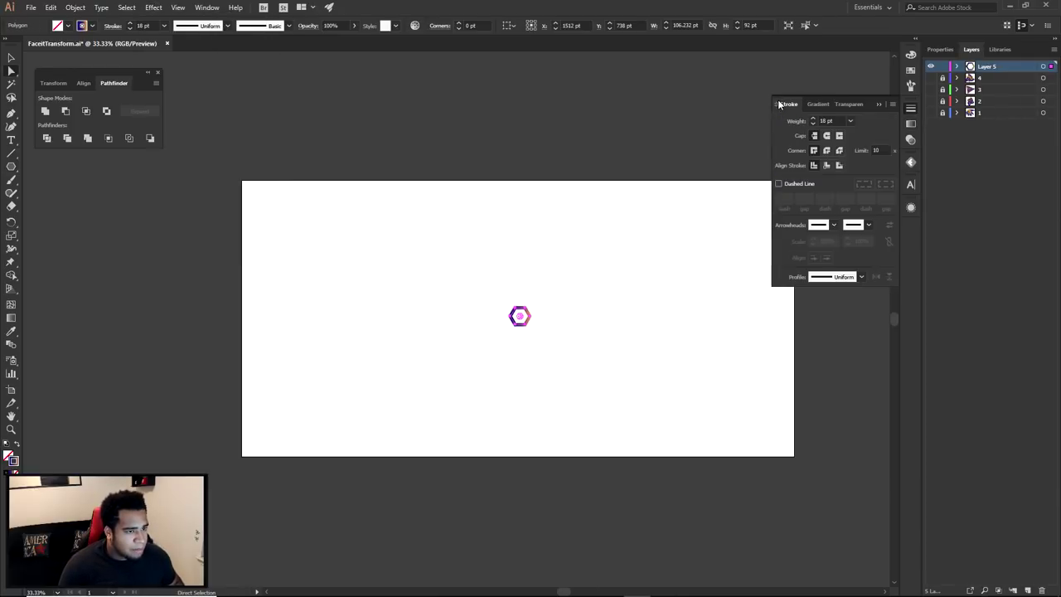
left_click(153, 8)
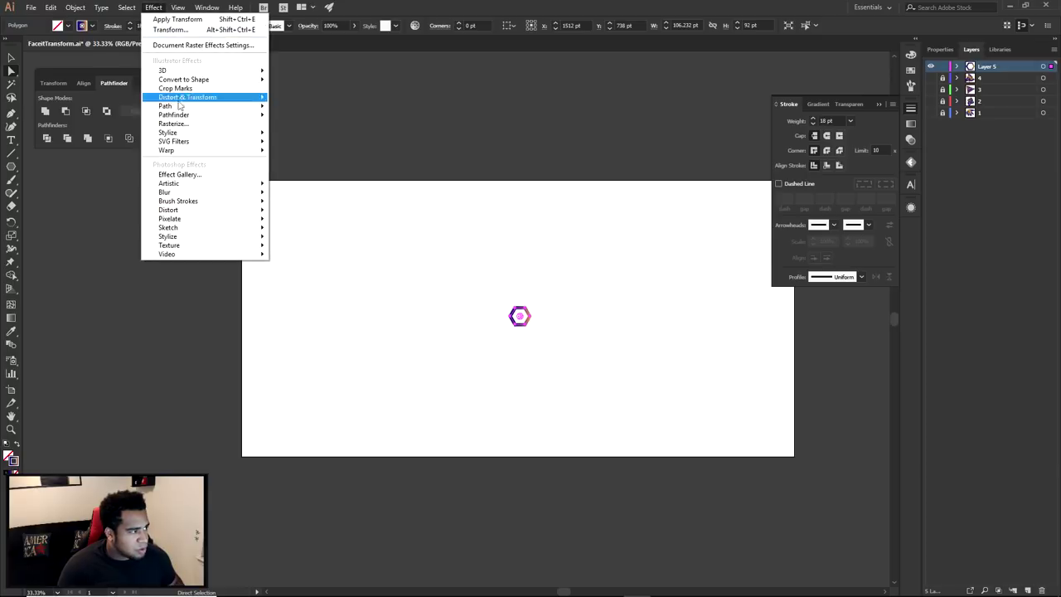
left_click(188, 31)
left_click(767, 446)
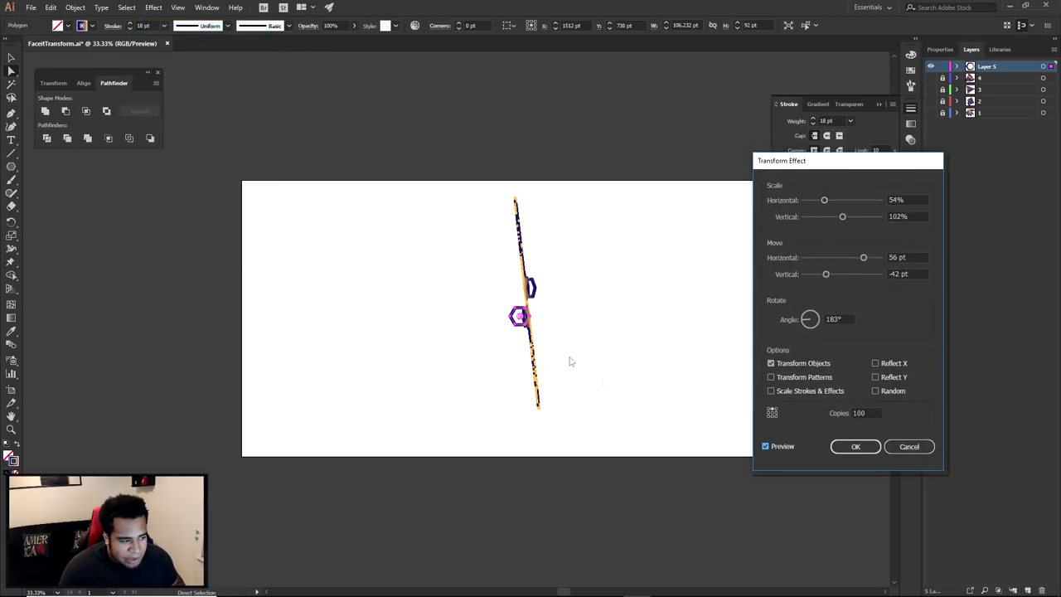
Set the hexagon's Transform effect rotation to 234° and its scale to 101% horizontally and 102% vertically
left_click(836, 318)
scroll(837, 317, "up", 20)
scroll(838, 316, "up", 20)
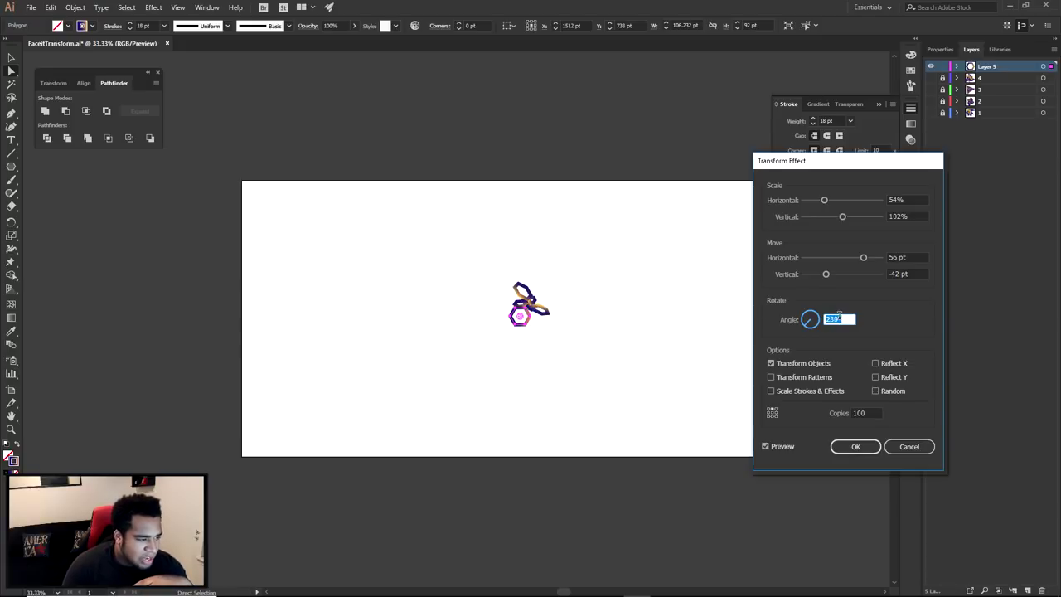
left_click(824, 201)
left_click_drag(825, 202, 843, 217)
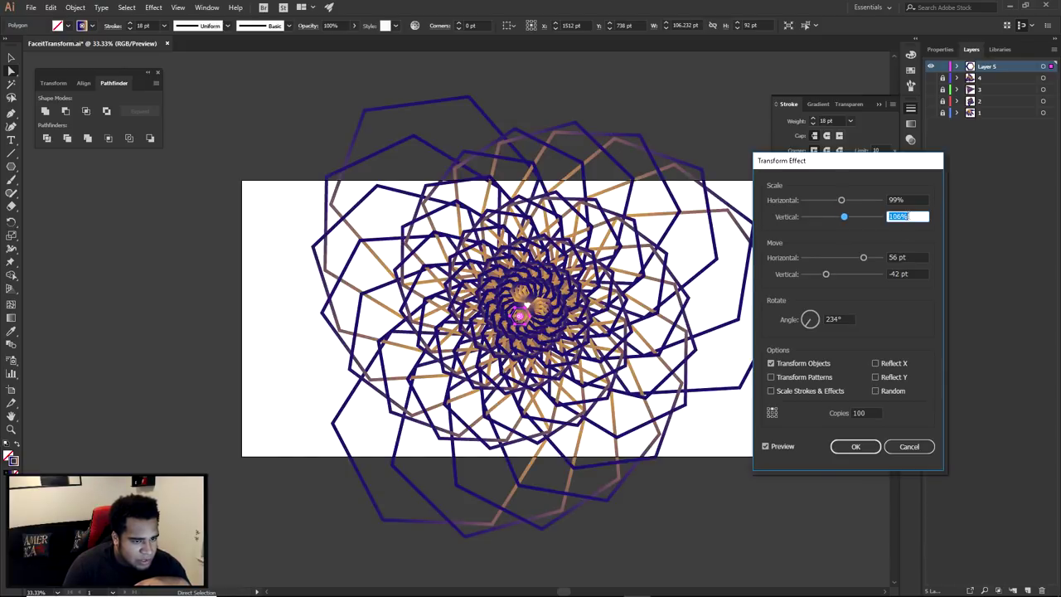
scroll(909, 216, "down", 4)
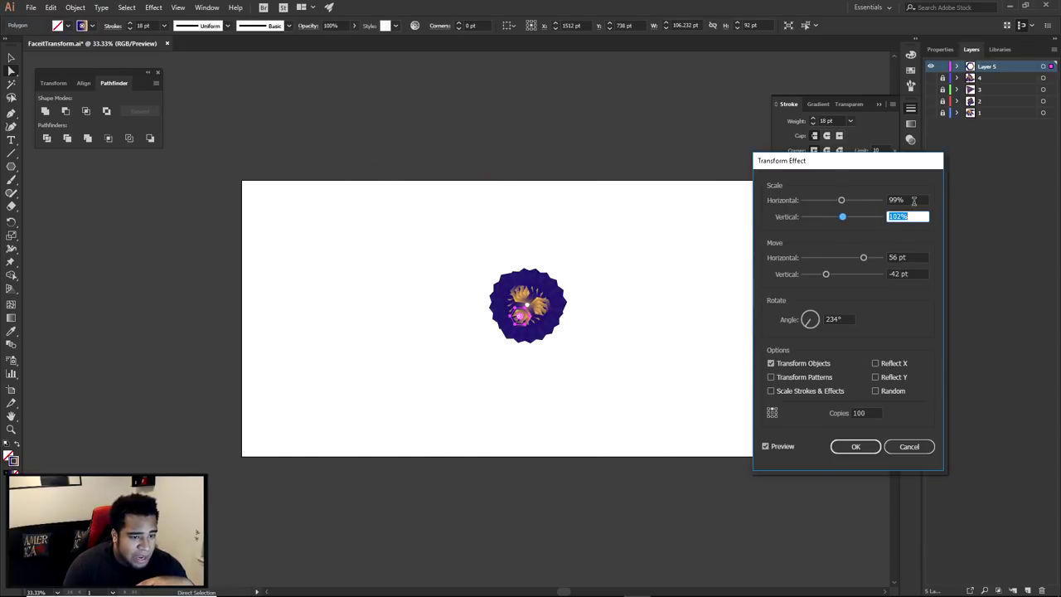
left_click(913, 200)
key("Up")
key("Up")
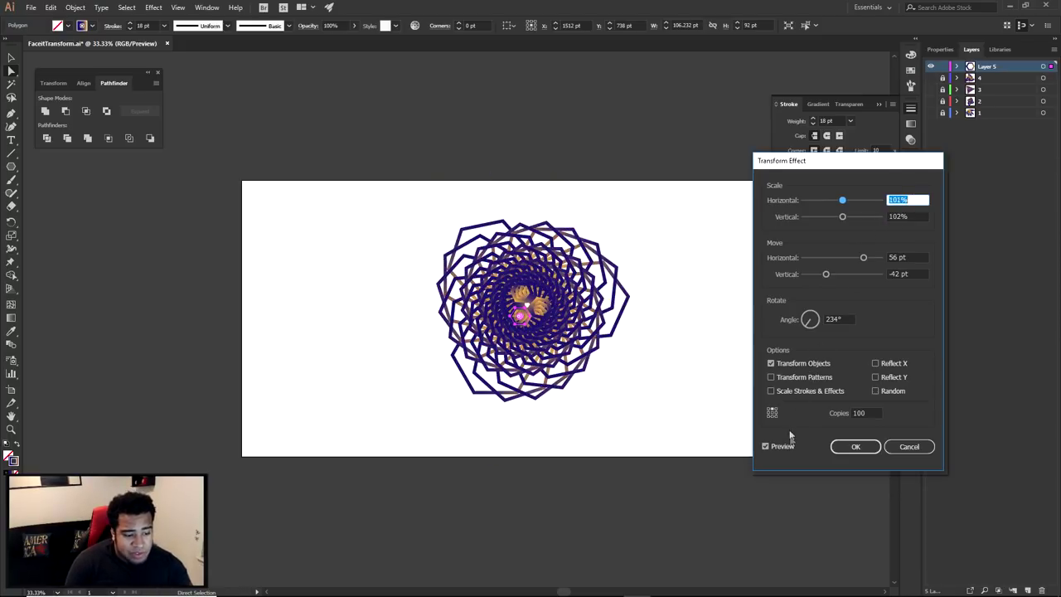
Try several edge and corner reference points for the Transform effect, ending with the lower-left one
left_click(774, 413)
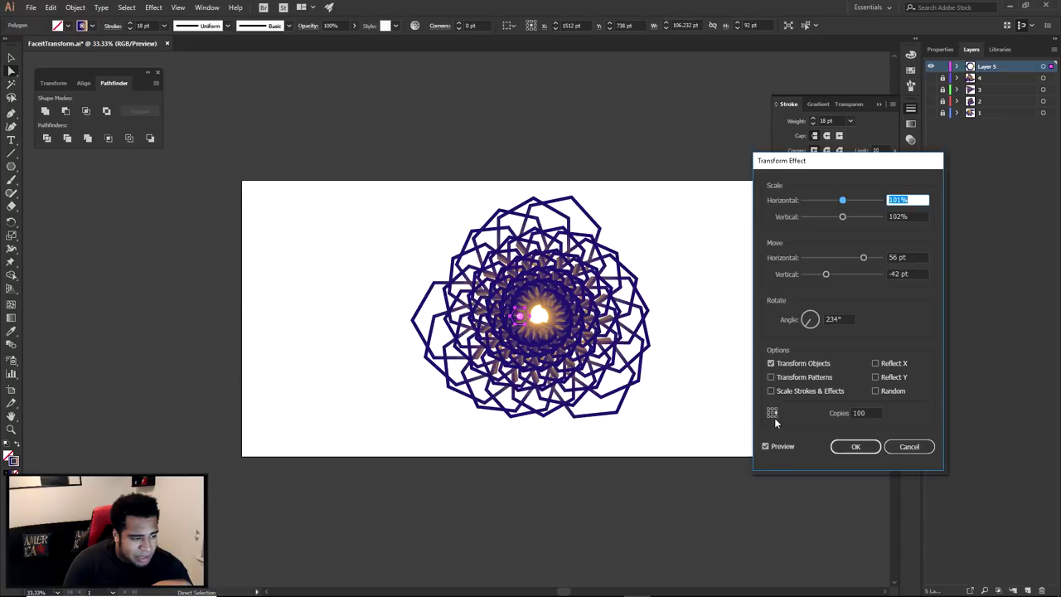
left_click(776, 416)
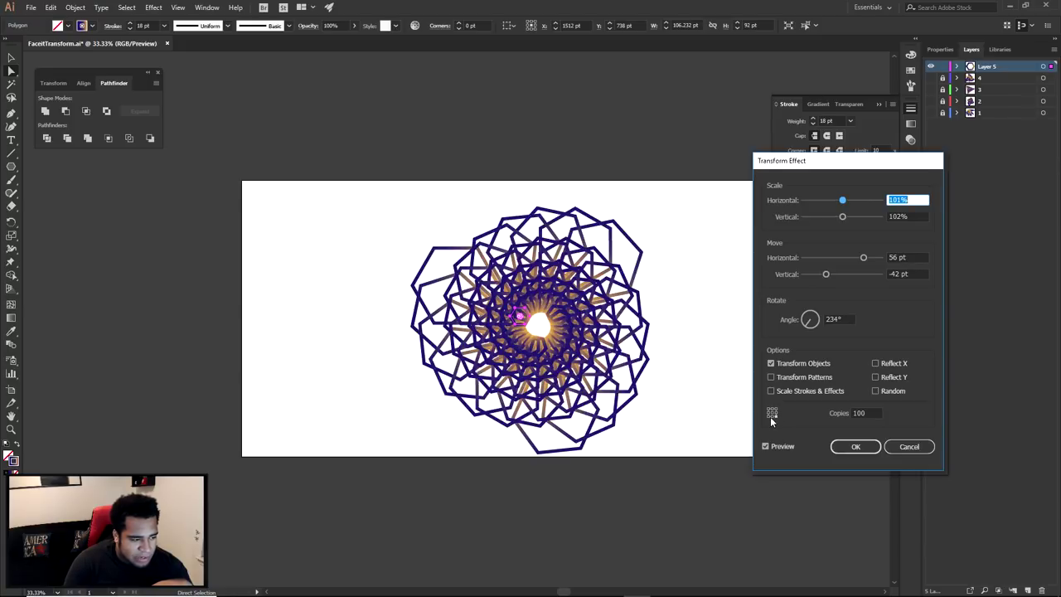
left_click(769, 416)
left_click(772, 418)
left_click(768, 417)
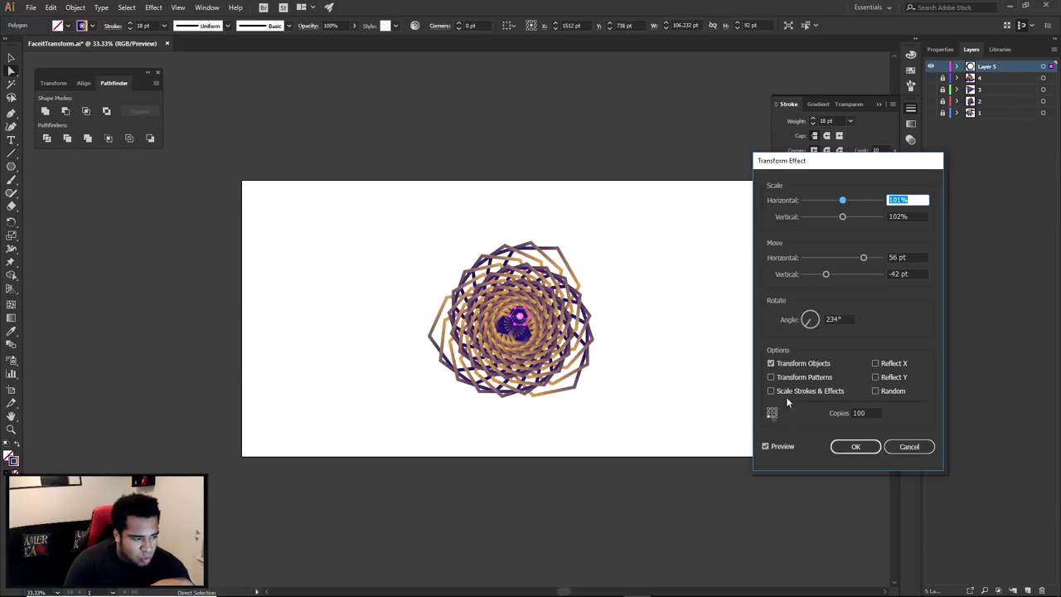
Fine-tune the Transform effect's rotation angle around 239°, settle on 238°, and apply the effect to the hexagon
left_click(843, 319)
key("Up")
key("Up")
key("Up")
key("Up")
key("Up")
key("Up")
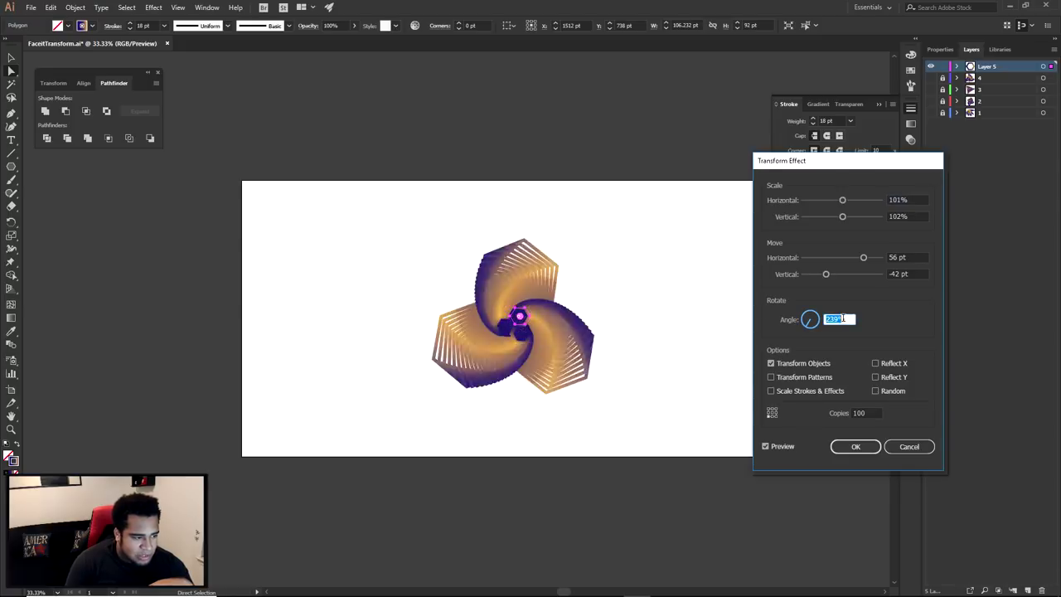
key("Down")
key("Down")
key("Down")
key("Up")
key("Up")
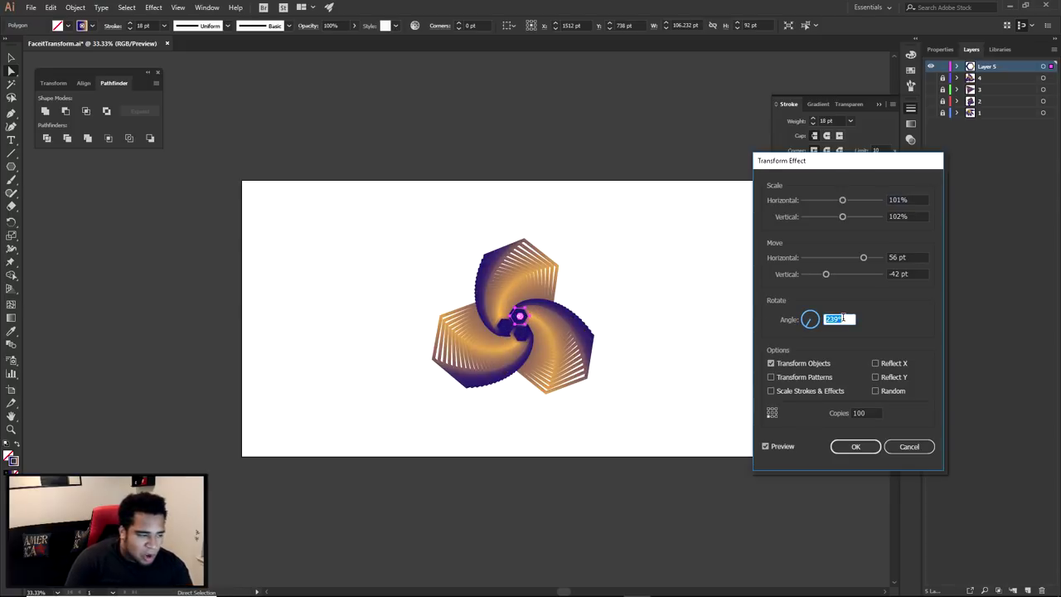
key("Down")
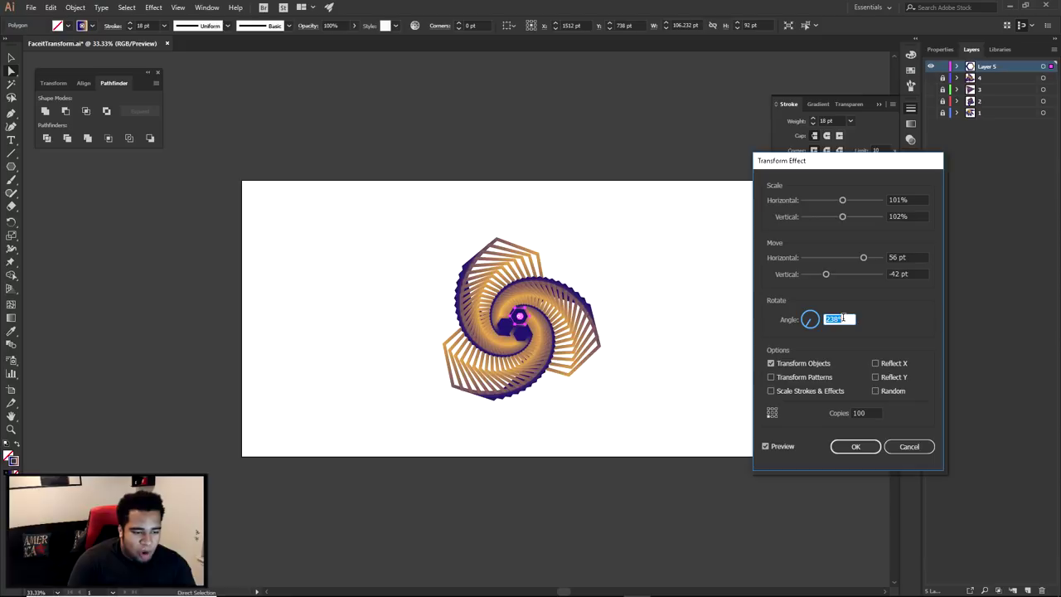
left_click(855, 446)
Align the hexagon's stroke to the inside of its path
scroll(568, 331, "up", 2)
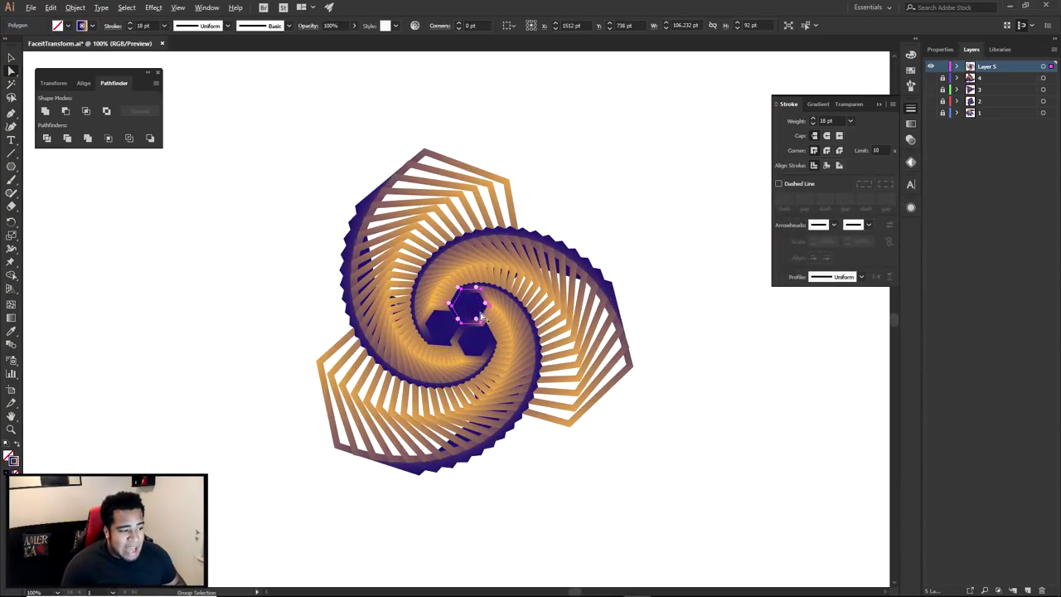
scroll(568, 332, "up", 2)
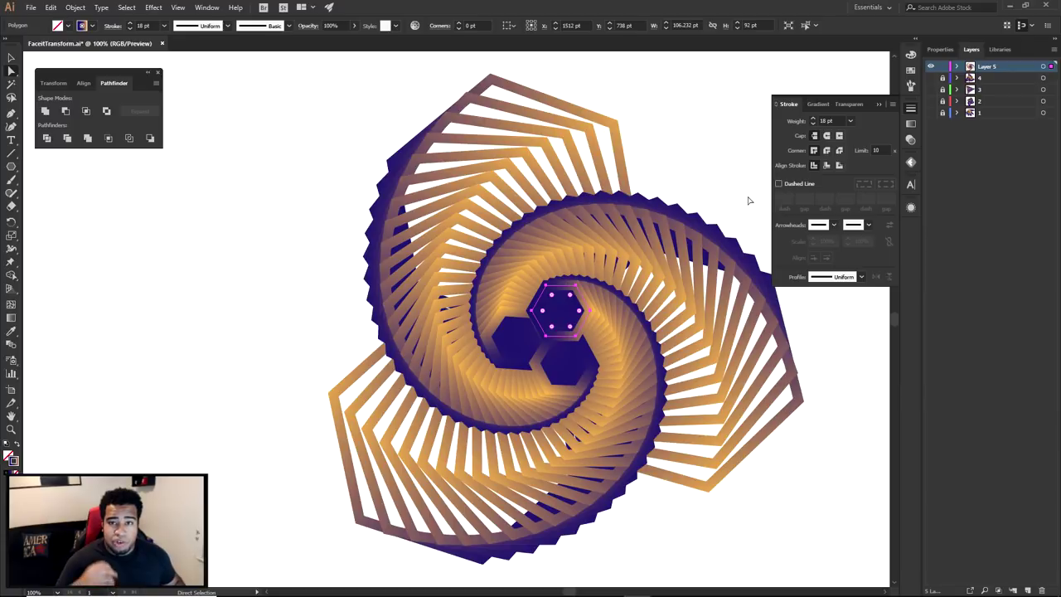
left_click(826, 166)
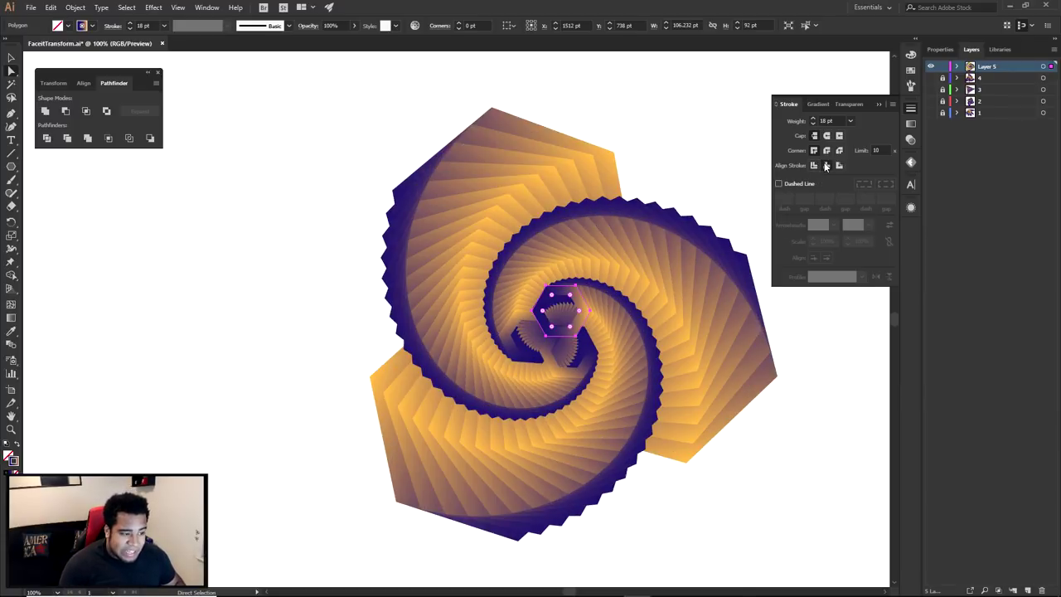
left_click_drag(287, 118, 824, 517)
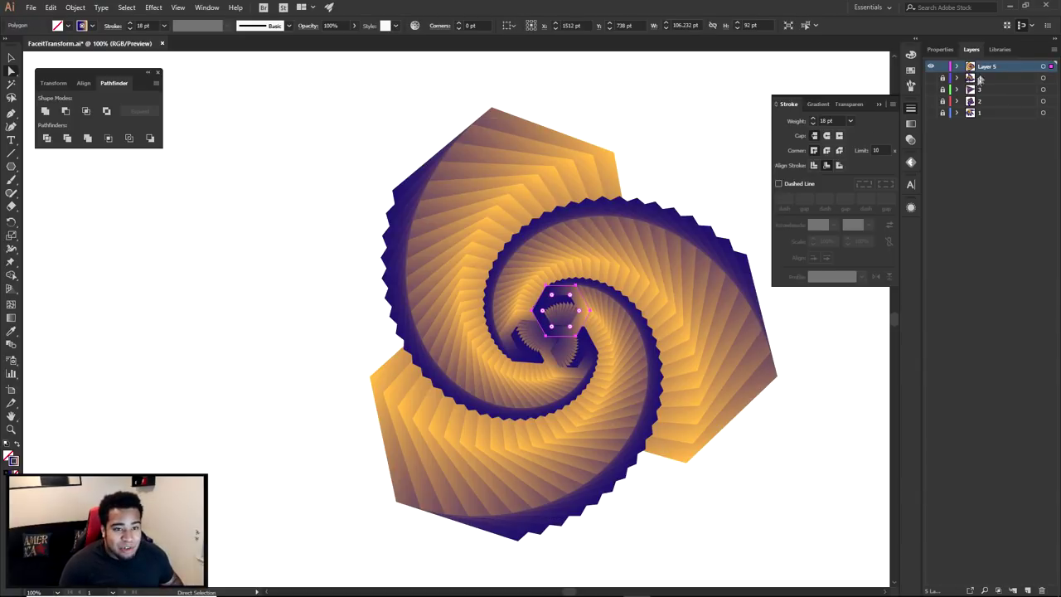
Duplicate Layer 5 directly beneath itself, hide the copy, and reselect the hexagon on the original layer
left_click_drag(987, 68, 985, 81)
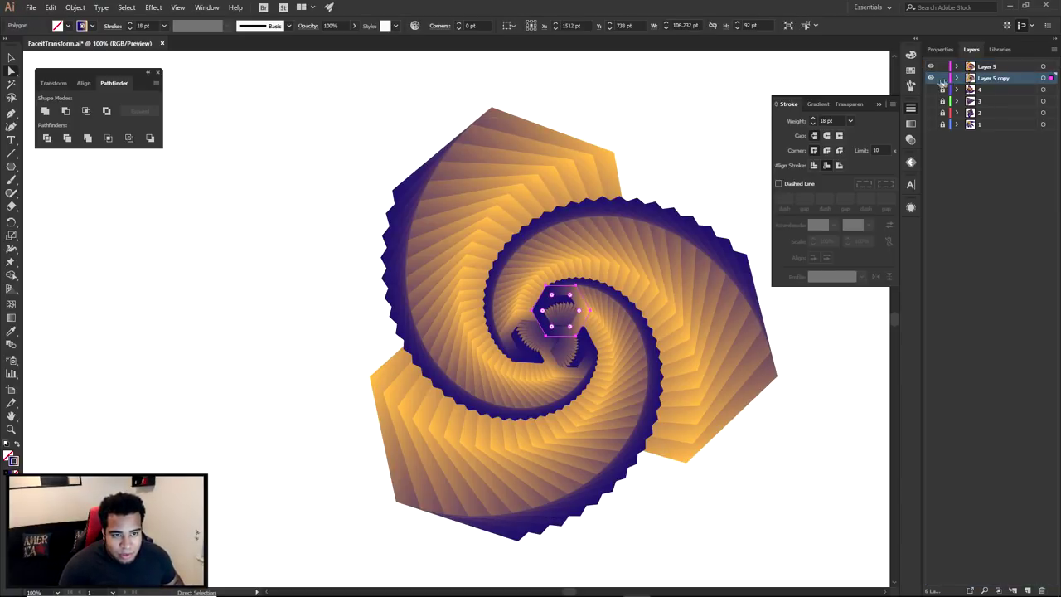
left_click(931, 78)
left_click_drag(331, 118, 771, 485)
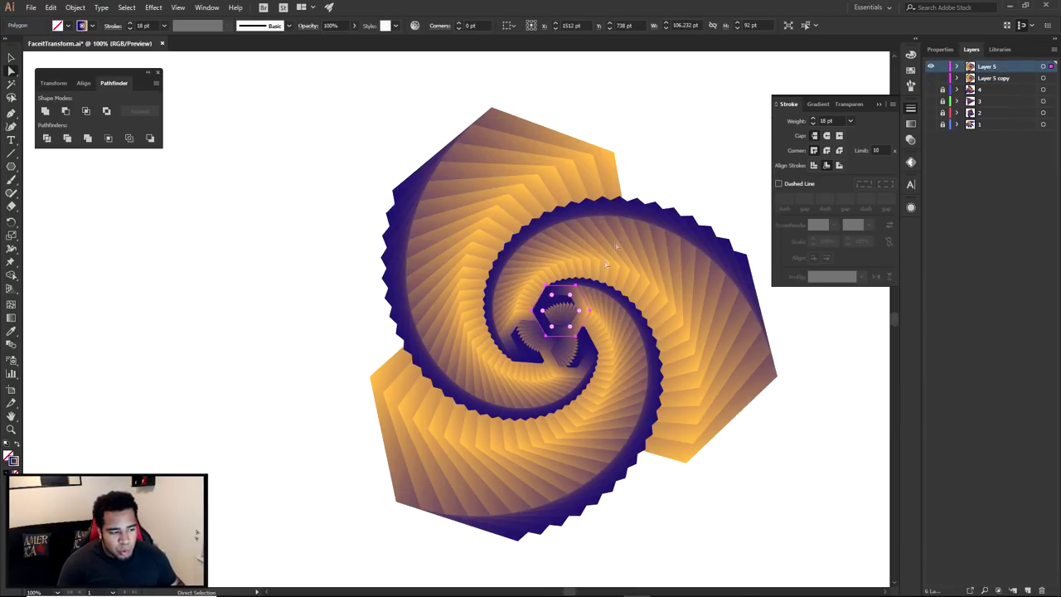
Try the outside and centre stroke alignments on the Layer 5 hexagon, and return it to inside alignment
left_click(839, 165)
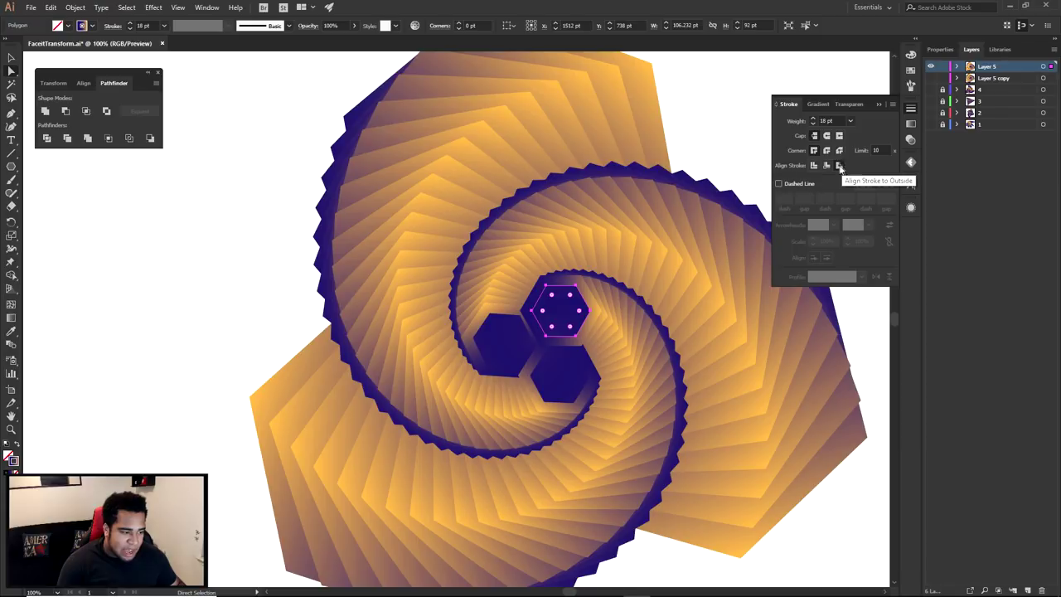
left_click(826, 167)
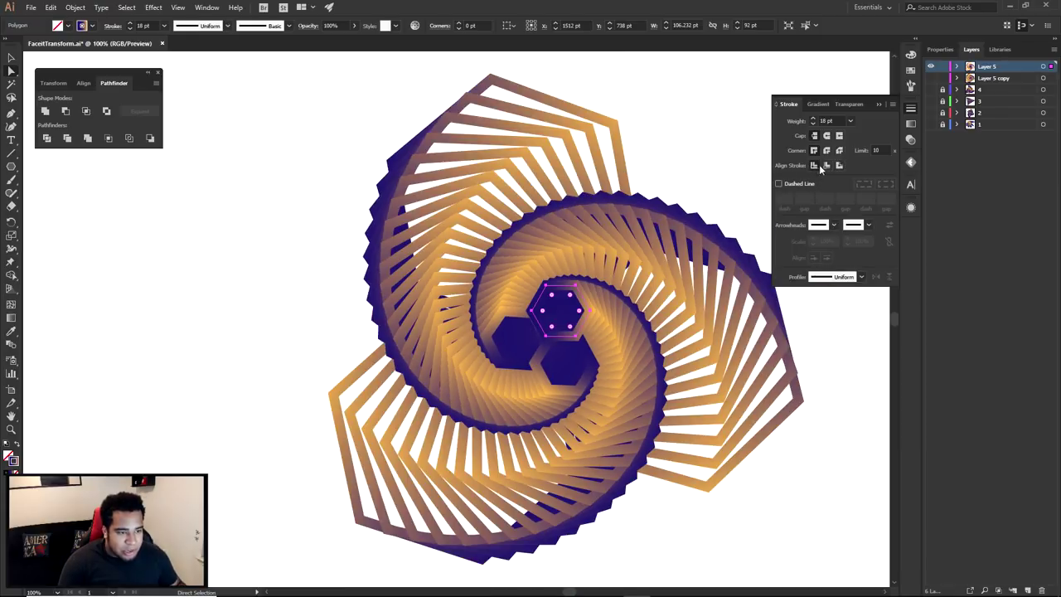
left_click(839, 164)
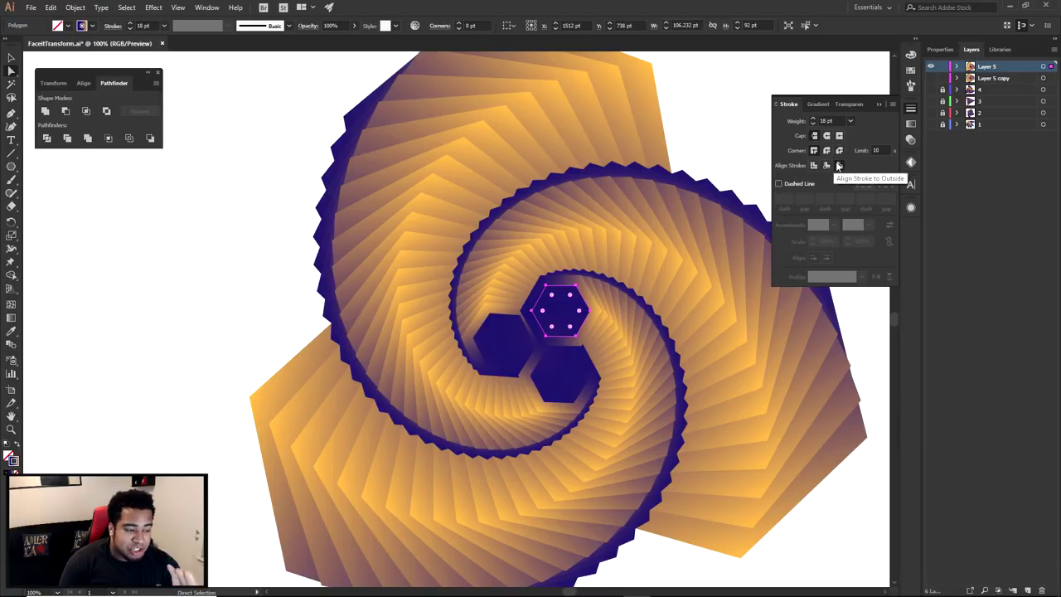
left_click(826, 166)
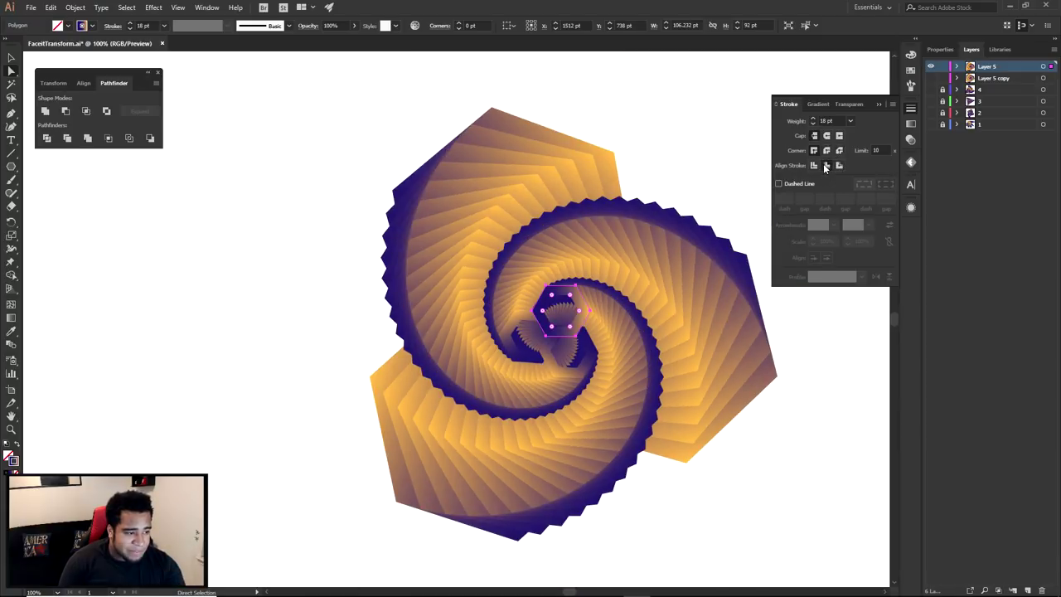
Try thinner strokes on the hexagon down to 0.5 pt, and bring the weight back up to 5 pt
left_click(812, 123)
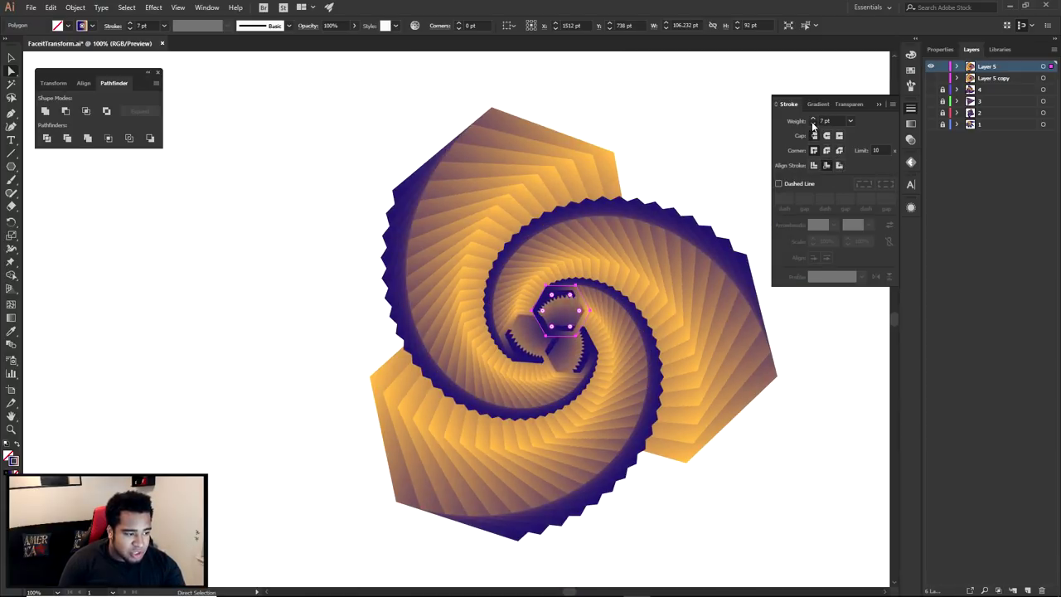
left_click(813, 119)
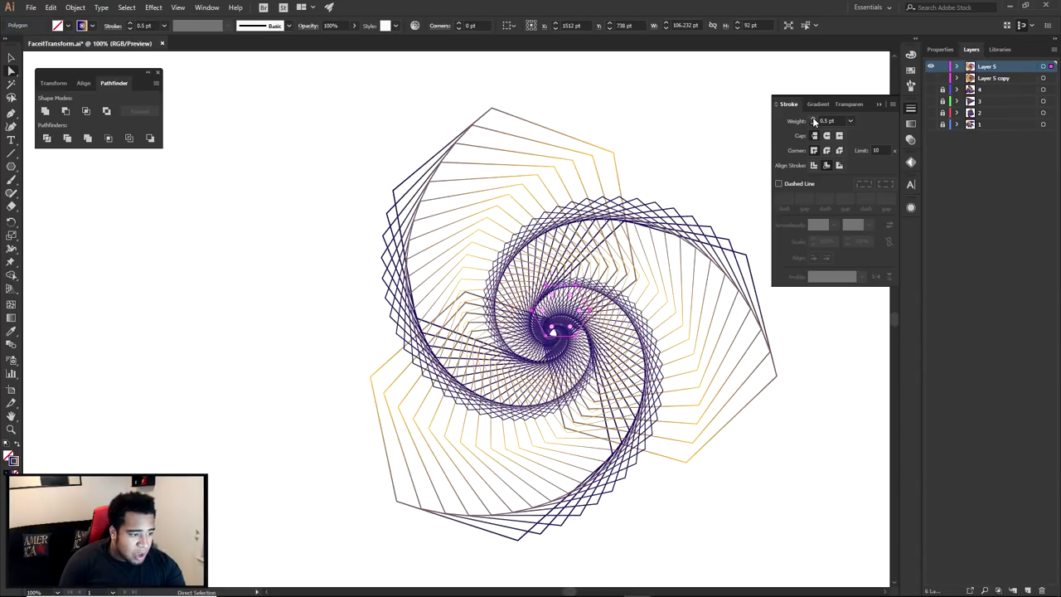
left_click(813, 119)
left_click(813, 119)
left_click(813, 118)
left_click(813, 119)
left_click(813, 119)
left_click(813, 118)
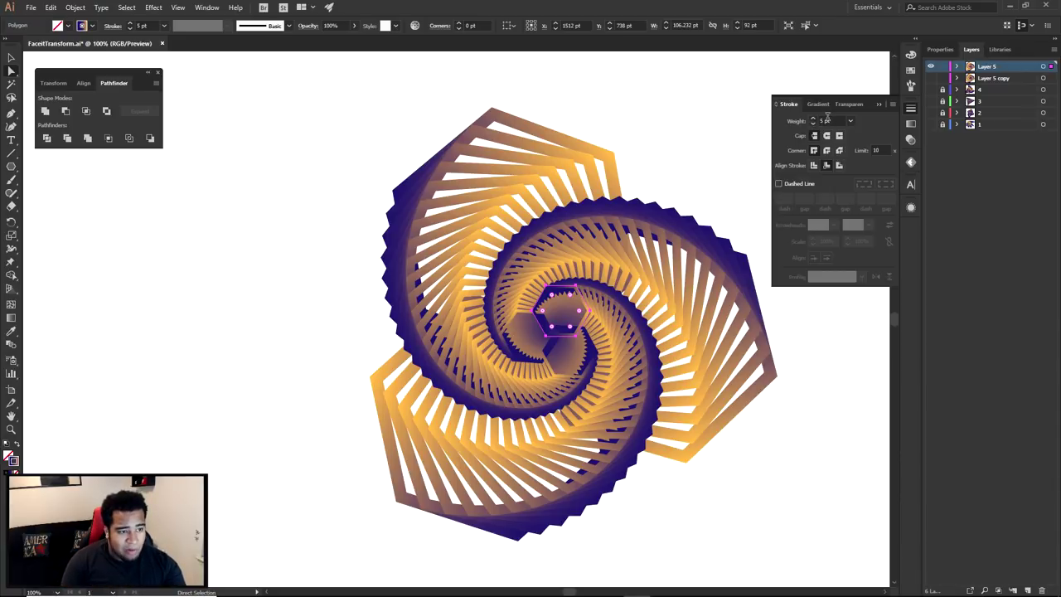
Increase the hexagon's stroke weight to 11 pt to fill the gaps between the spiral copies
scroll(565, 304, "up", 6)
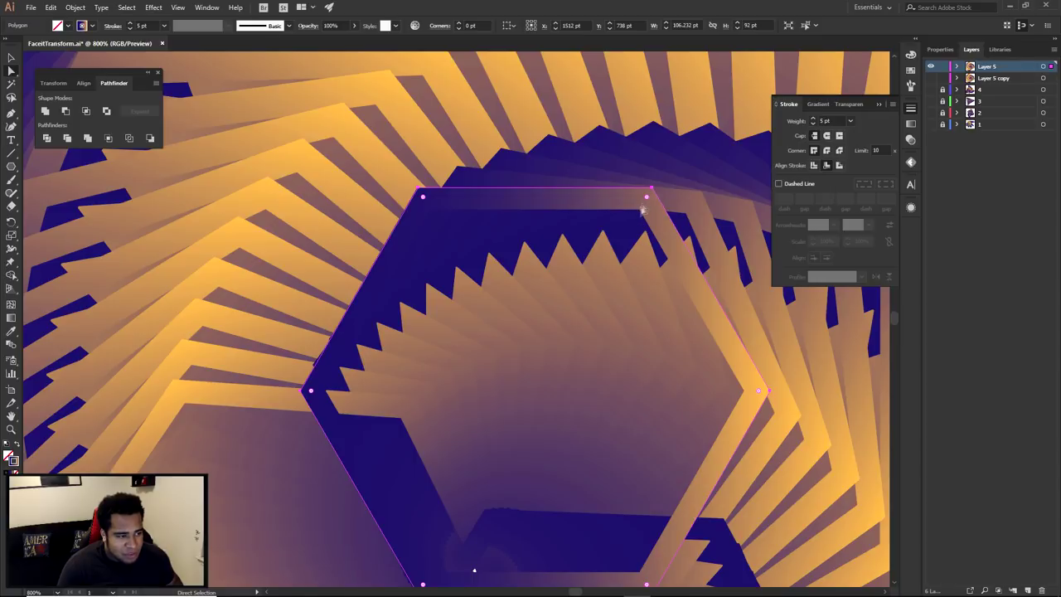
left_click(812, 117)
left_click(812, 118)
left_click(812, 118)
left_click(812, 117)
left_click(812, 118)
left_click(812, 117)
Raise the hexagon's stroke weight to 35 pt to fill the open shapes at the spiral's centre
scroll(569, 245, "down", 4)
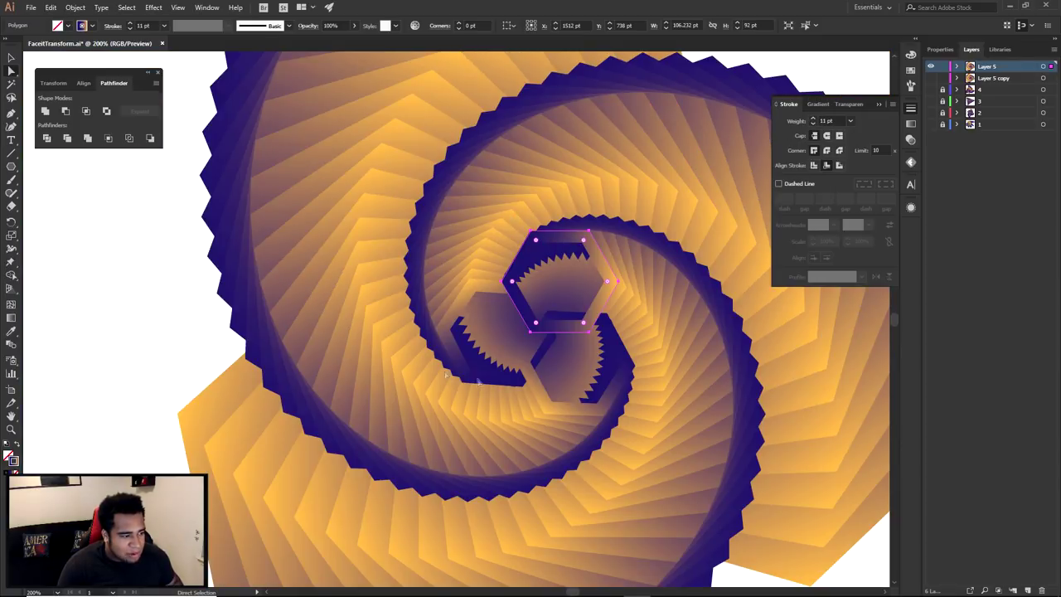
scroll(612, 280, "down", 1)
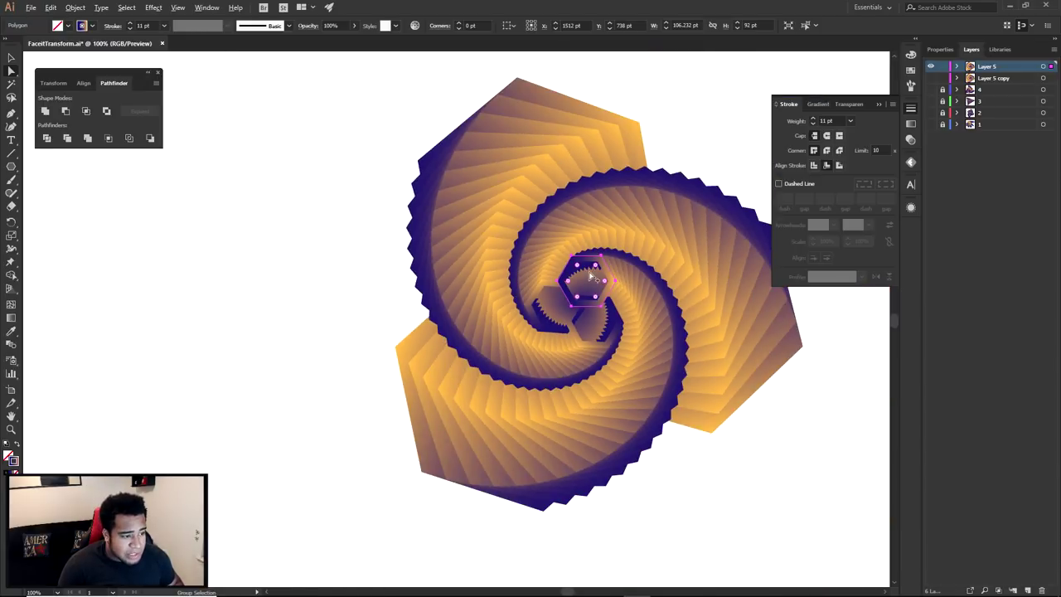
scroll(591, 276, "up", 3)
left_click(814, 123)
left_click(814, 118)
left_click(814, 119)
left_click(814, 118)
left_click(813, 119)
left_click(814, 119)
left_click(814, 119)
left_click(814, 118)
left_click(813, 119)
left_click(814, 120)
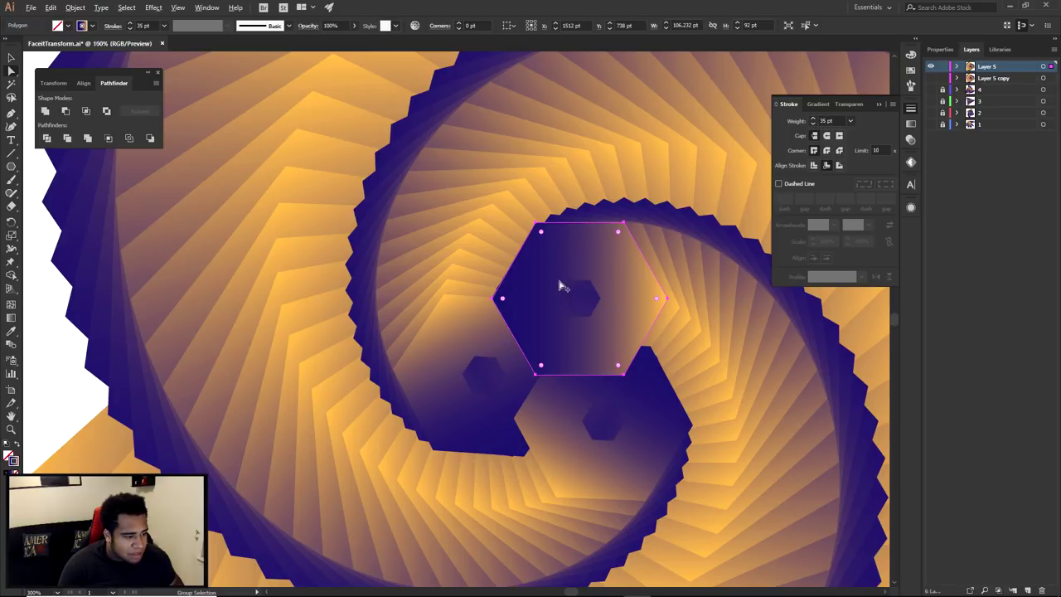
Deselect the hexagon, then hide and delete the original Layer 5, keeping only its copy
key("ctrl+0")
left_click(629, 200)
scroll(569, 259, "up", 1)
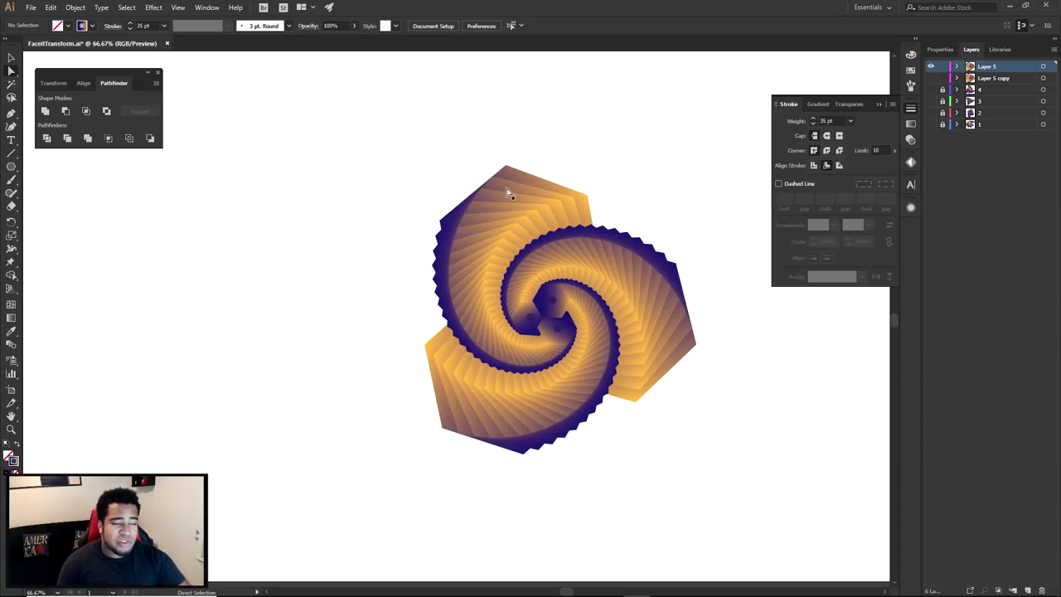
left_click(932, 66)
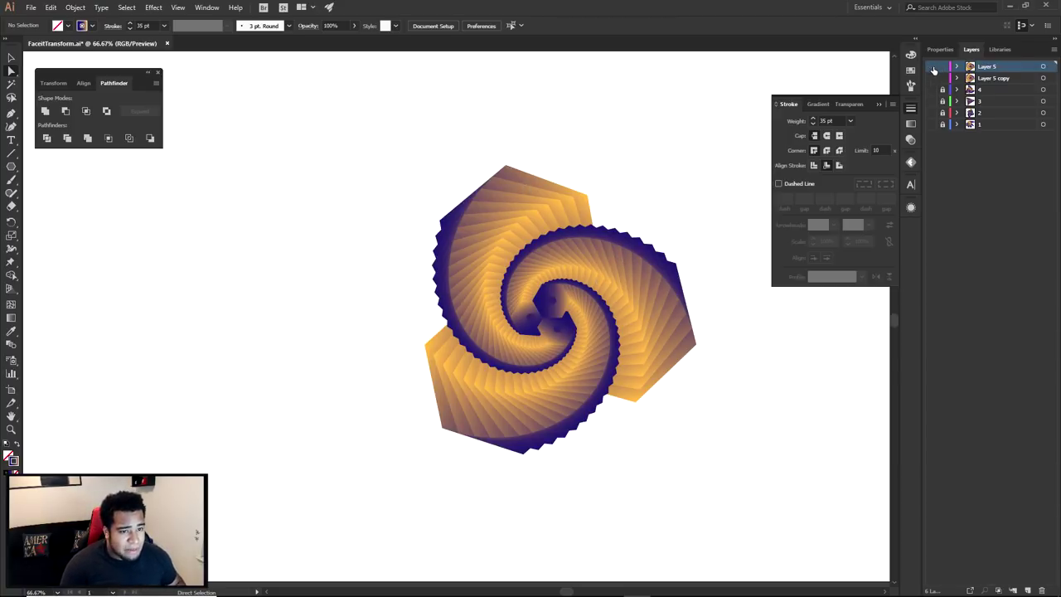
left_click_drag(988, 68, 1045, 591)
left_click(1043, 589)
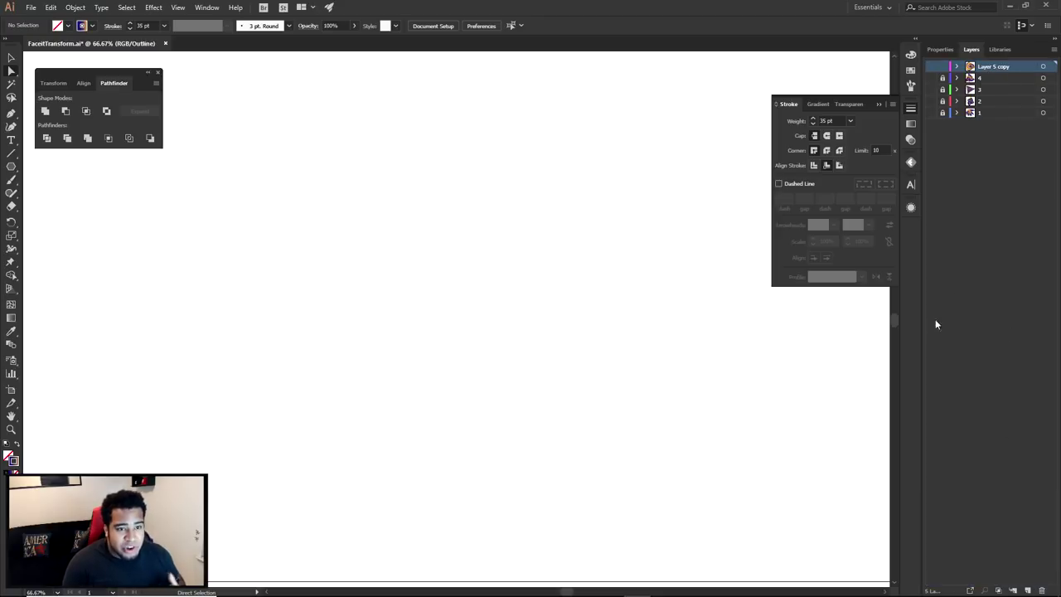
Show Layer 5 copy in normal preview mode and select its hexagon
left_click(930, 66)
key("ctrl+y")
left_click_drag(311, 155, 794, 482)
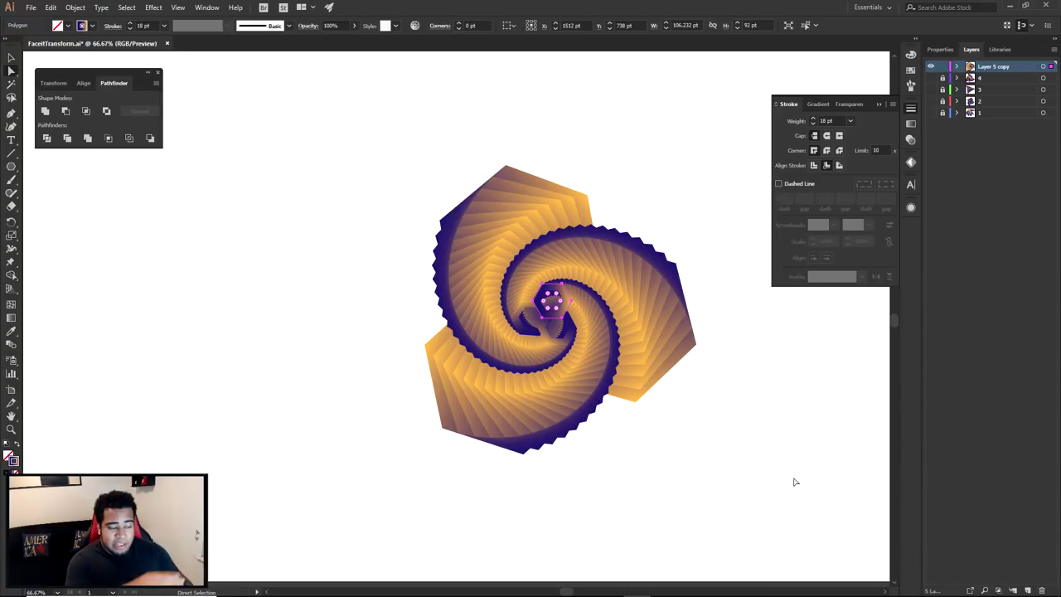
Recolour the hexagon's stroke gradient with a magenta start stop and a dark blue end stop, and deselect it
double_click(14, 461)
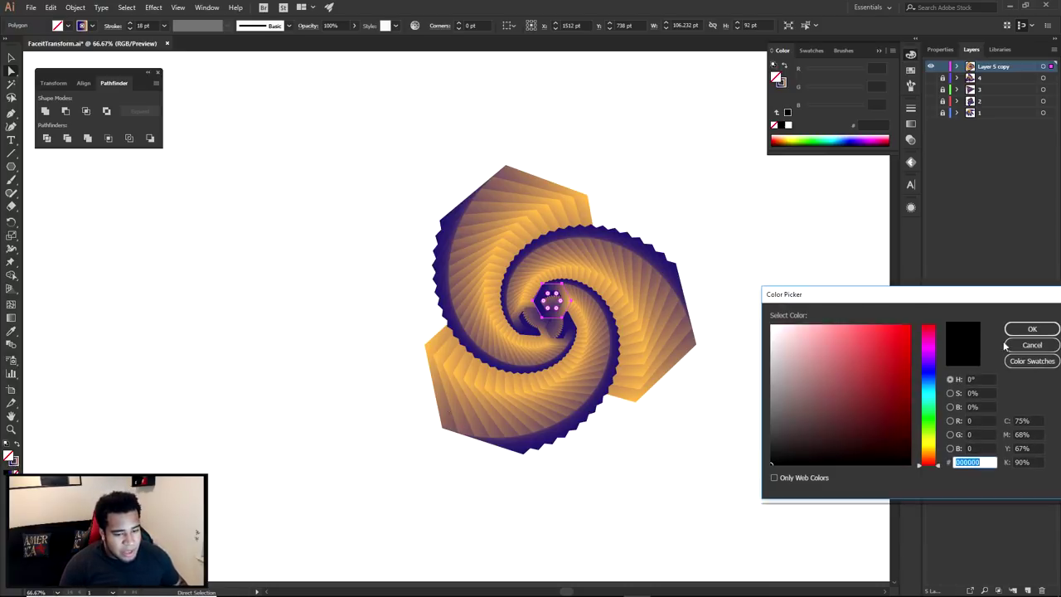
left_click(1032, 345)
left_click(15, 463)
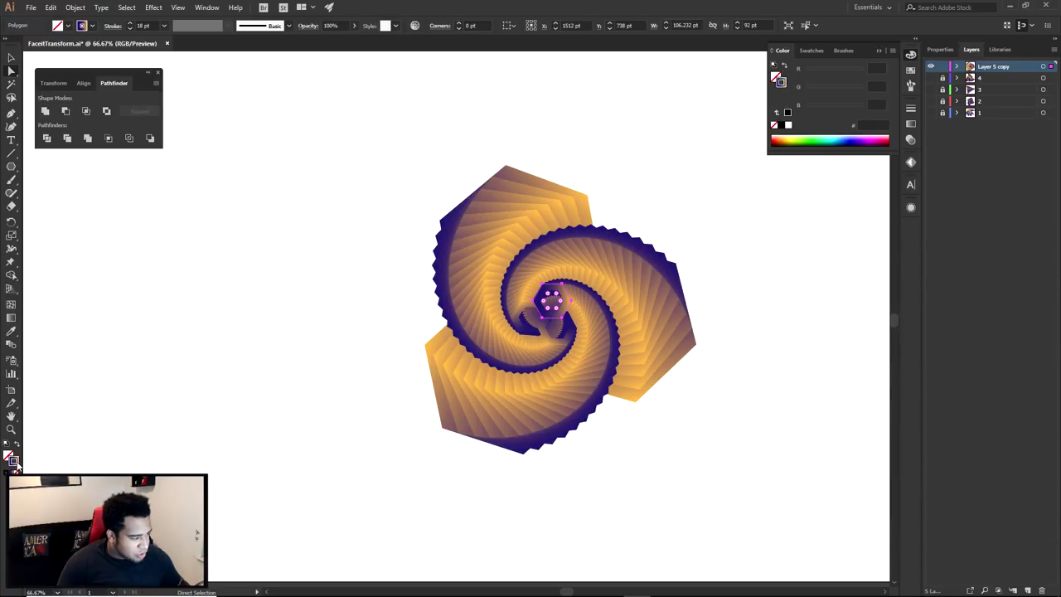
key("period")
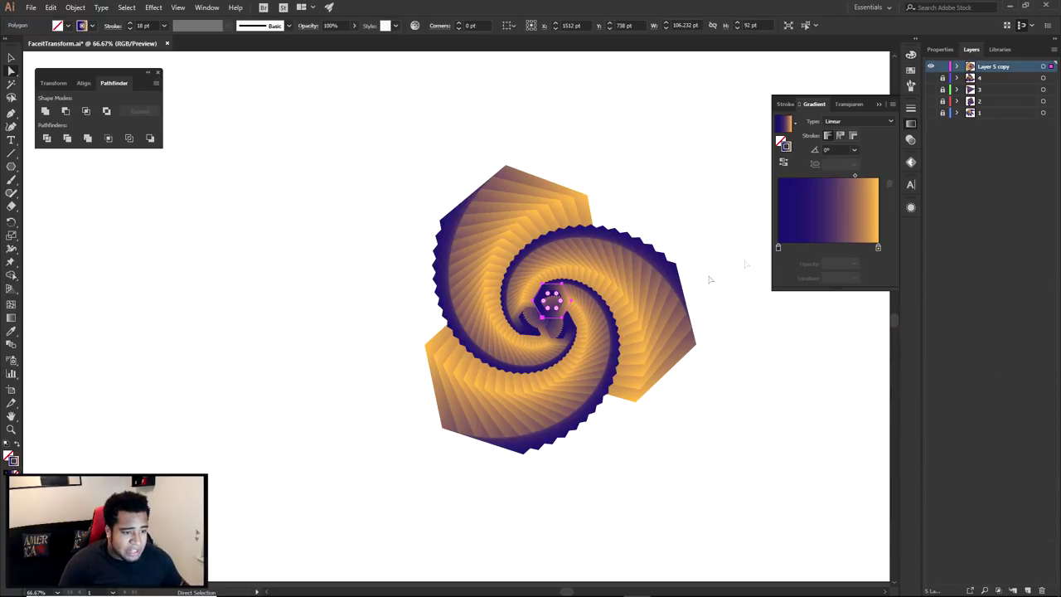
double_click(778, 247)
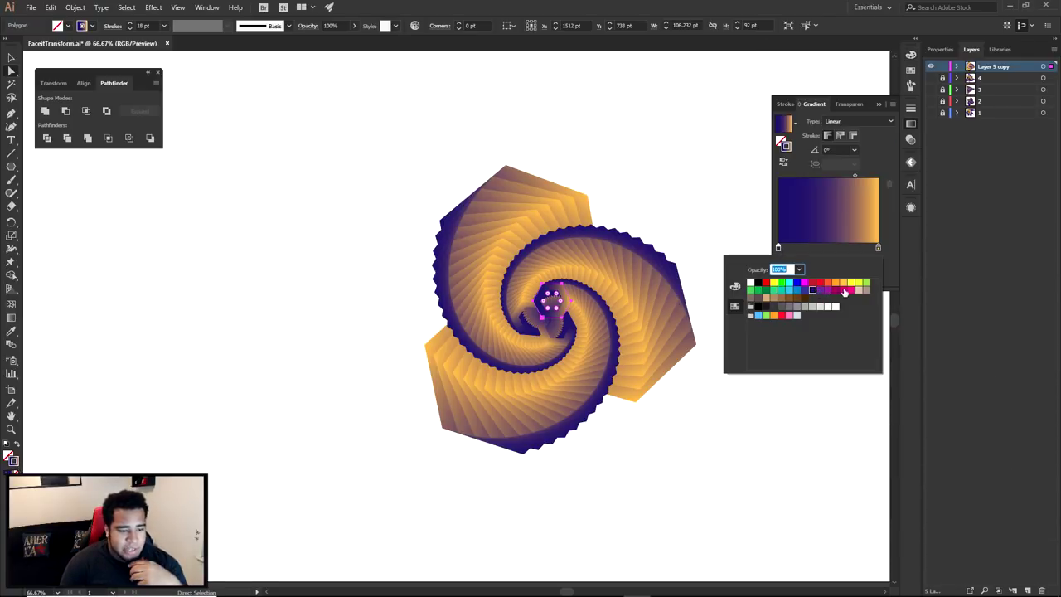
left_click(849, 290)
double_click(878, 247)
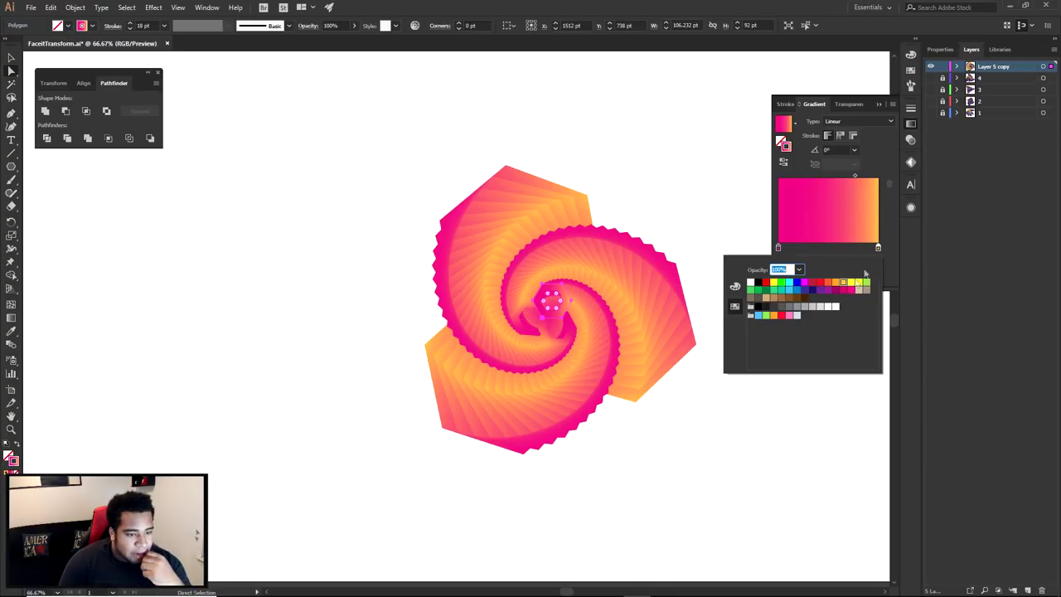
left_click(811, 290)
left_click(710, 230)
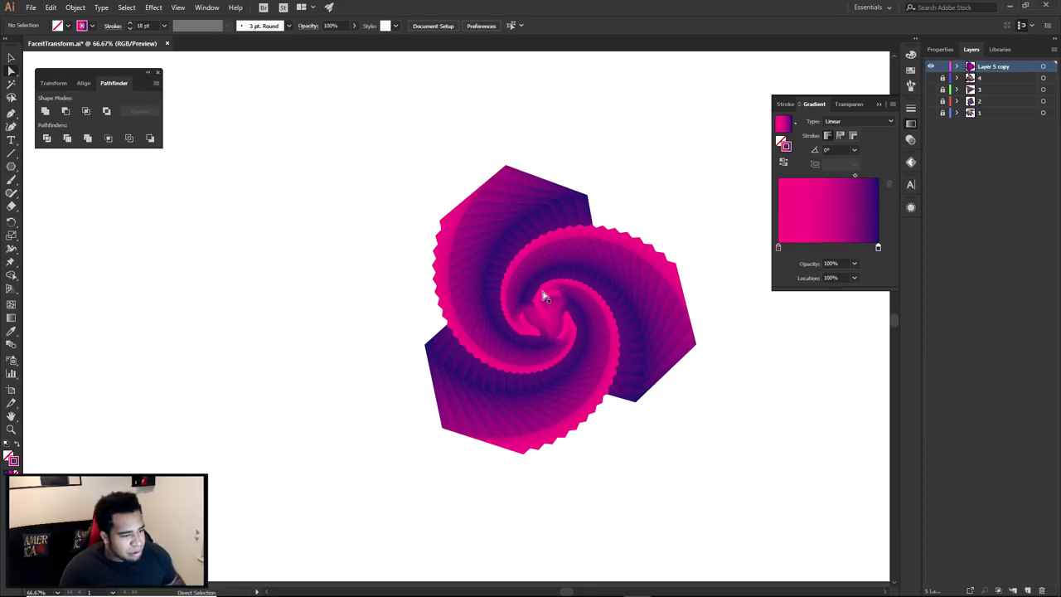
Select the hexagon and try reversing its stroke gradient before restoring the magenta-to-blue direction
scroll(544, 291, "up", 1)
left_click(782, 165)
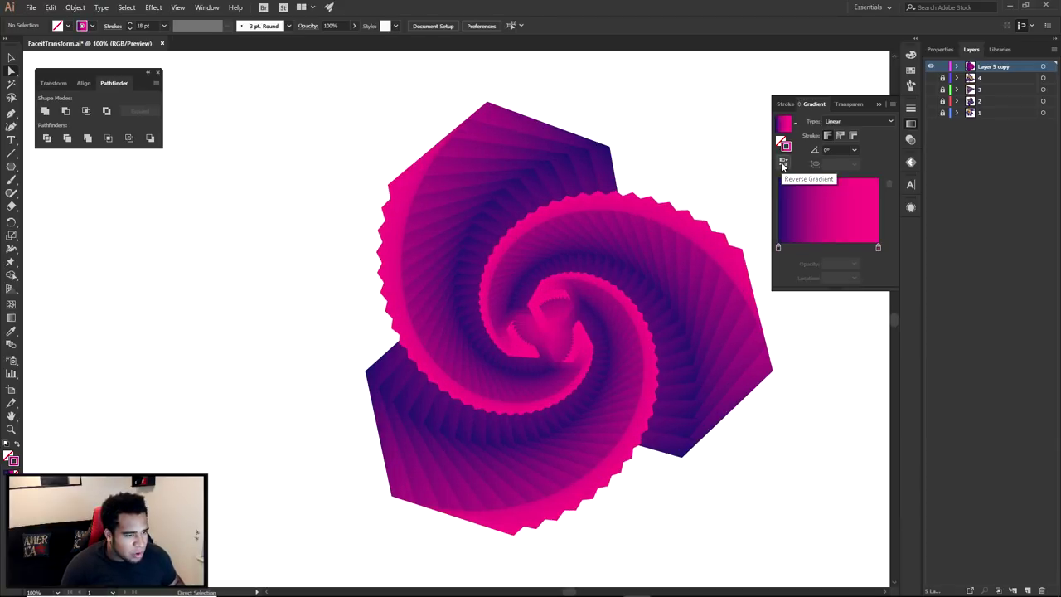
left_click_drag(330, 119, 768, 494)
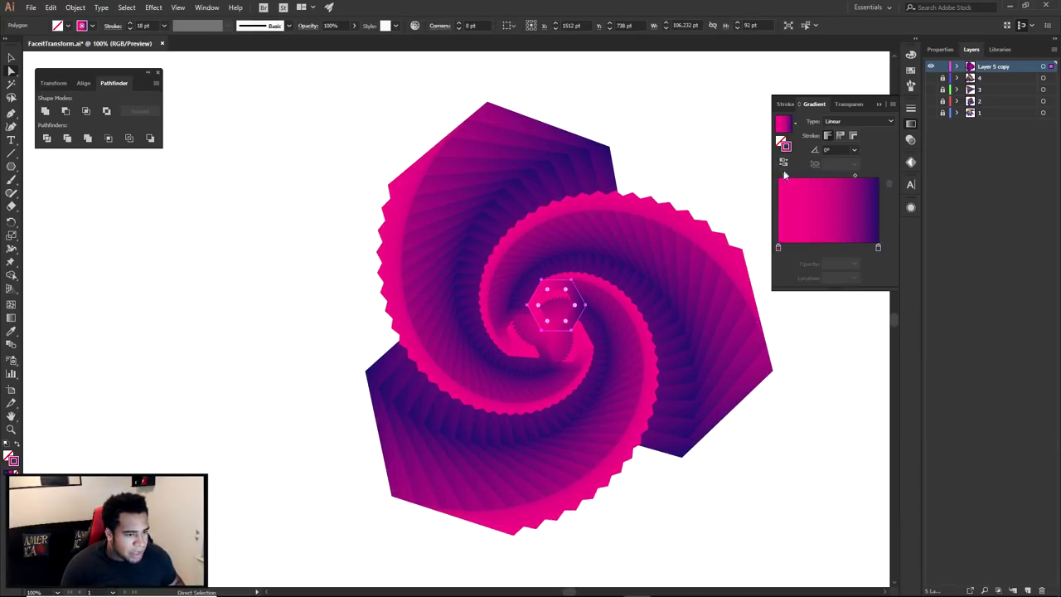
left_click(782, 164)
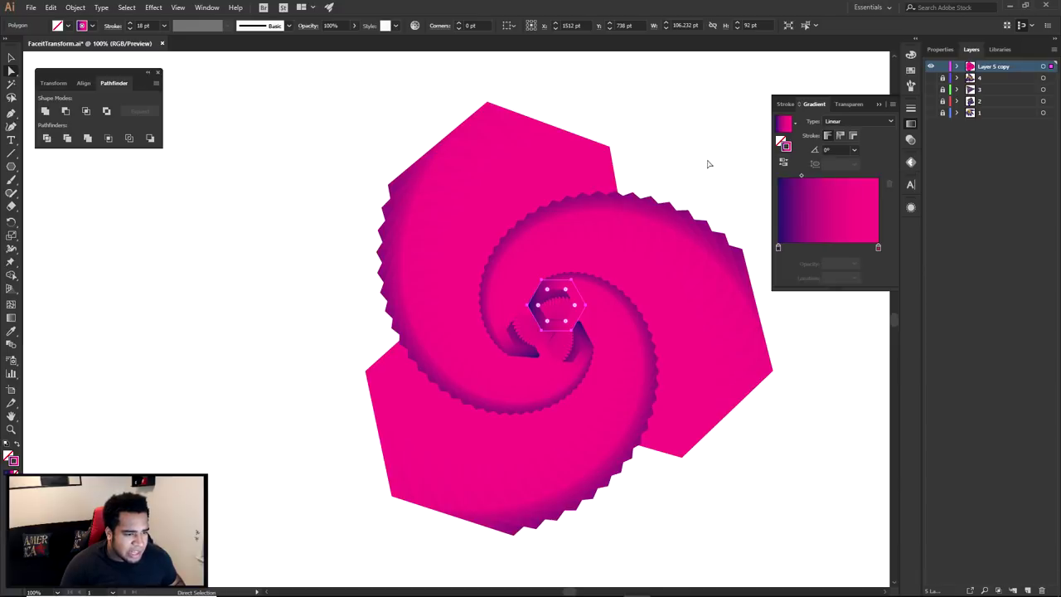
left_click(782, 162)
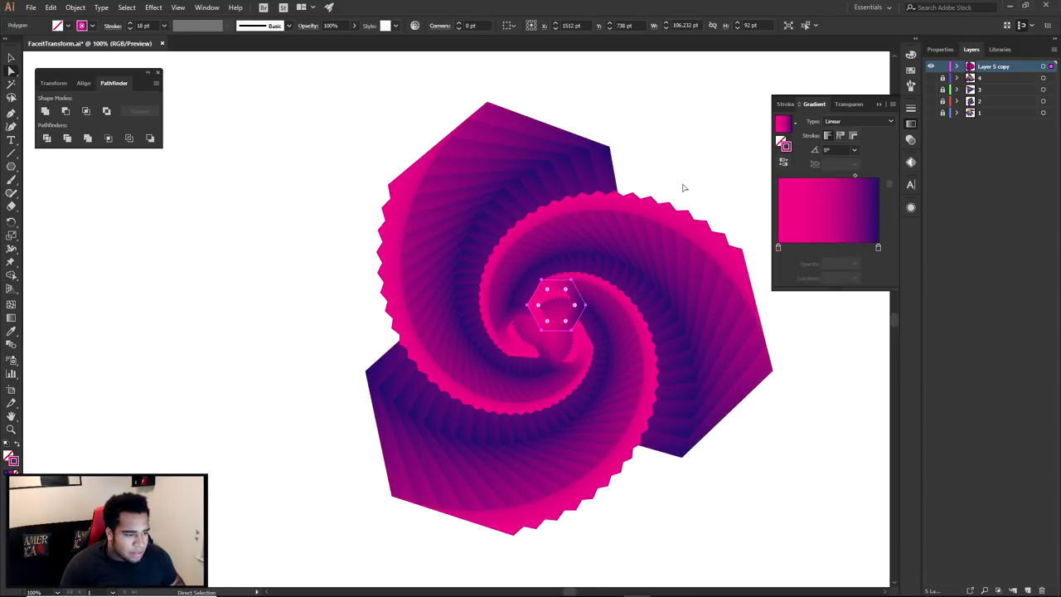
Darken the gradient's blue end stop by lowering its RGB blue value to about 67, and deselect the artwork
double_click(877, 248)
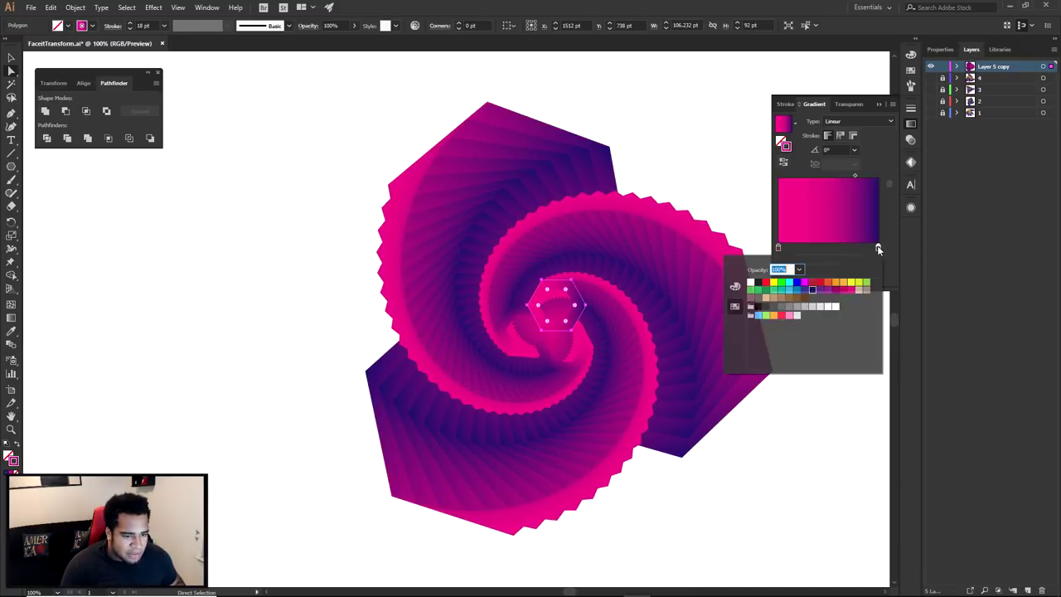
left_click(734, 286)
left_click_drag(803, 324, 799, 324)
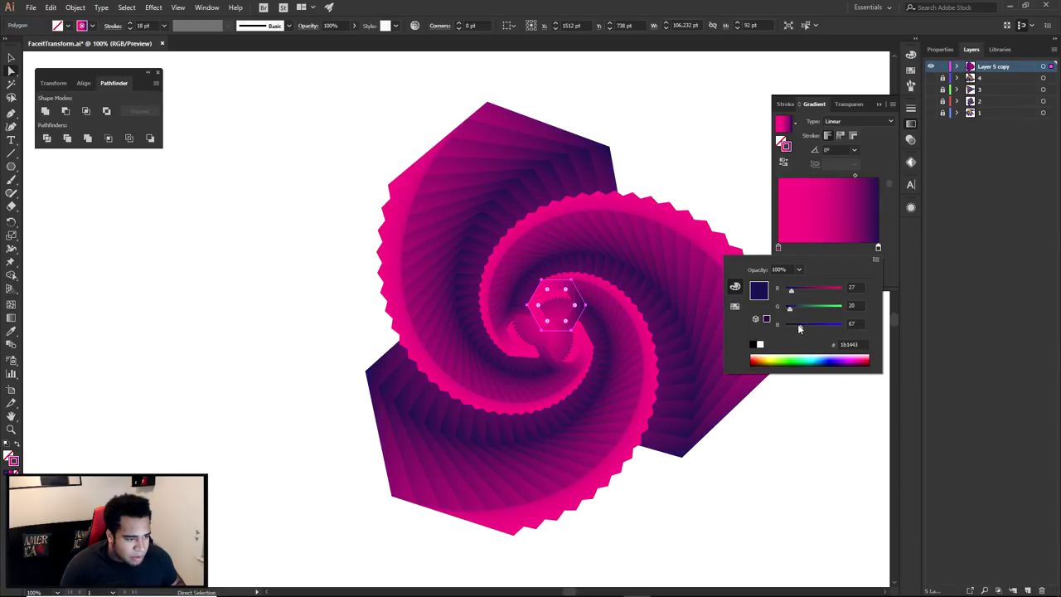
left_click(723, 197)
key("space")
mouse_move(722, 193)
left_mouse_down()
mouse_move(473, 290)
mouse_move(734, 201)
left_mouse_up()
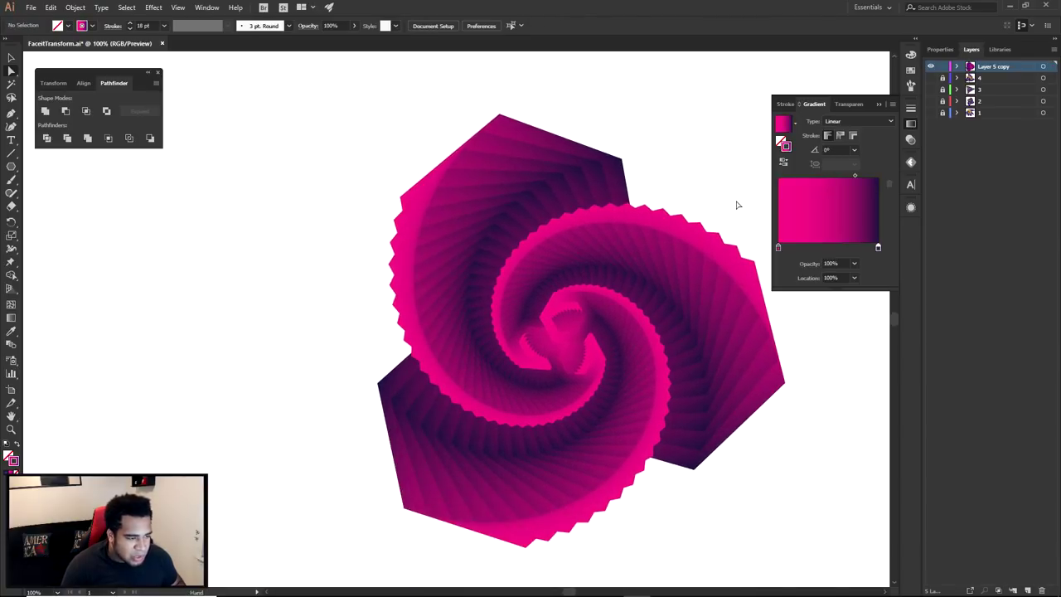
scroll(736, 204, "down", 2)
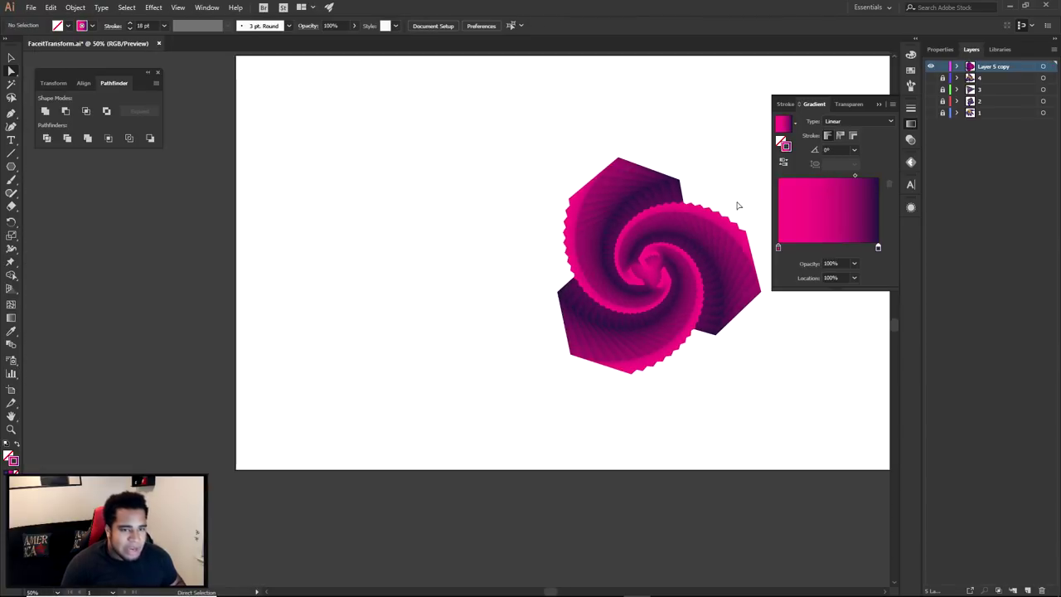
Hide Layer 5 copy and step through the other spiral layers, leaving only layer 1 visible
left_click(931, 71)
left_click(929, 89)
left_click(929, 90)
left_click(929, 101)
left_click(928, 108)
left_click(929, 112)
left_click(929, 112)
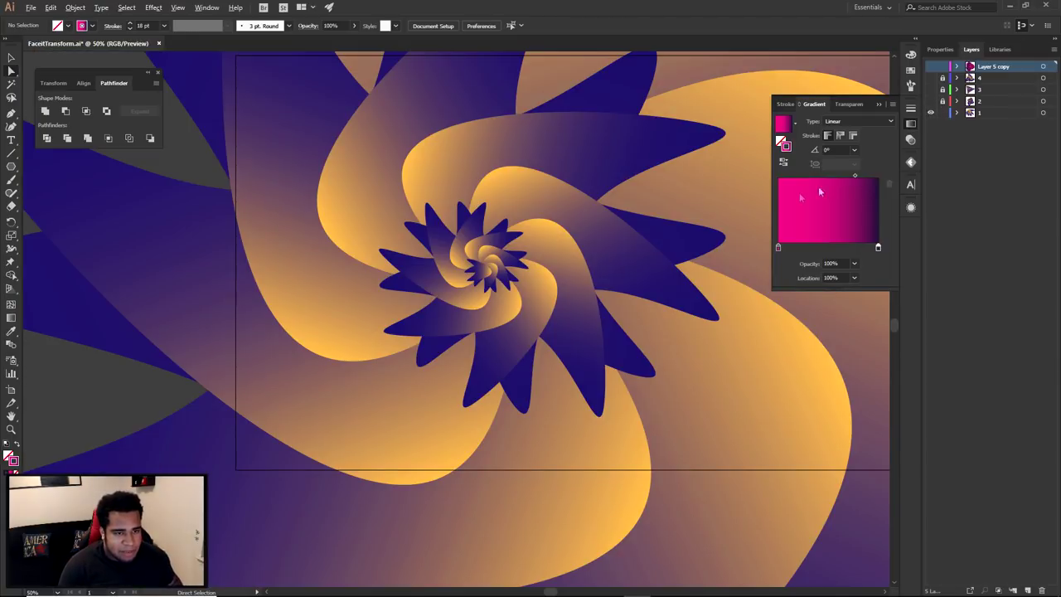
Copy the layer 1 spiral's source path and place it in the abstr.psd banner in Photoshop as a vector smart object
scroll(613, 323, "down", 3)
key("v")
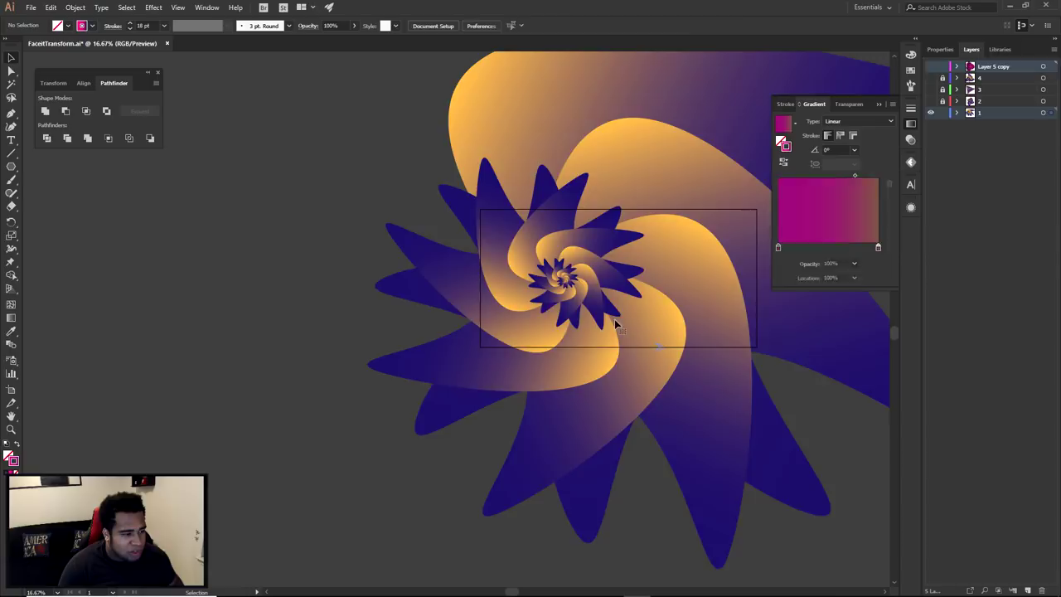
left_click(562, 280)
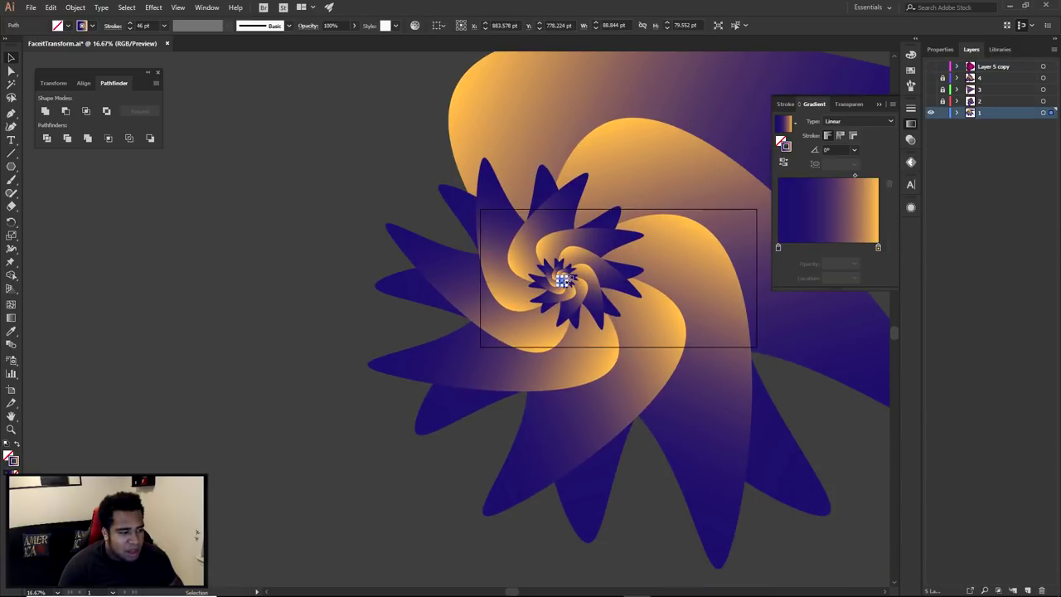
scroll(562, 280, "up", 3)
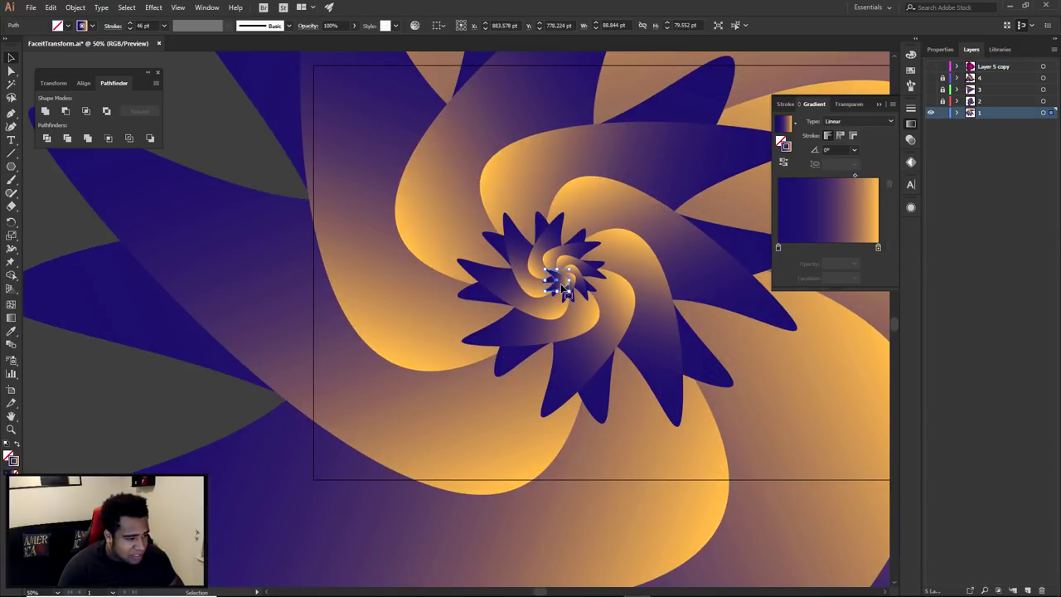
left_click(663, 586)
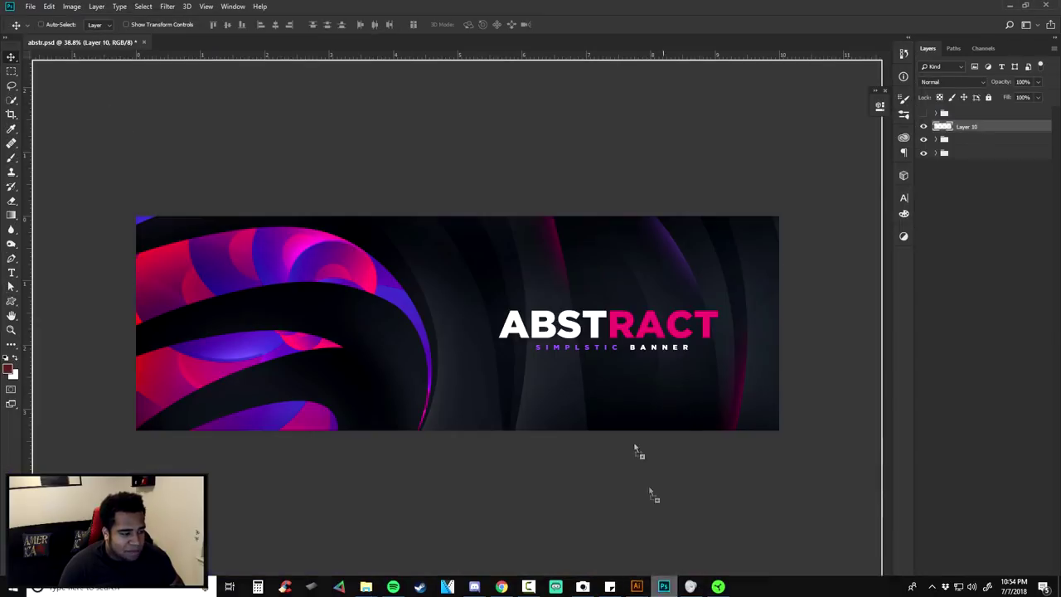
key("ctrl+v")
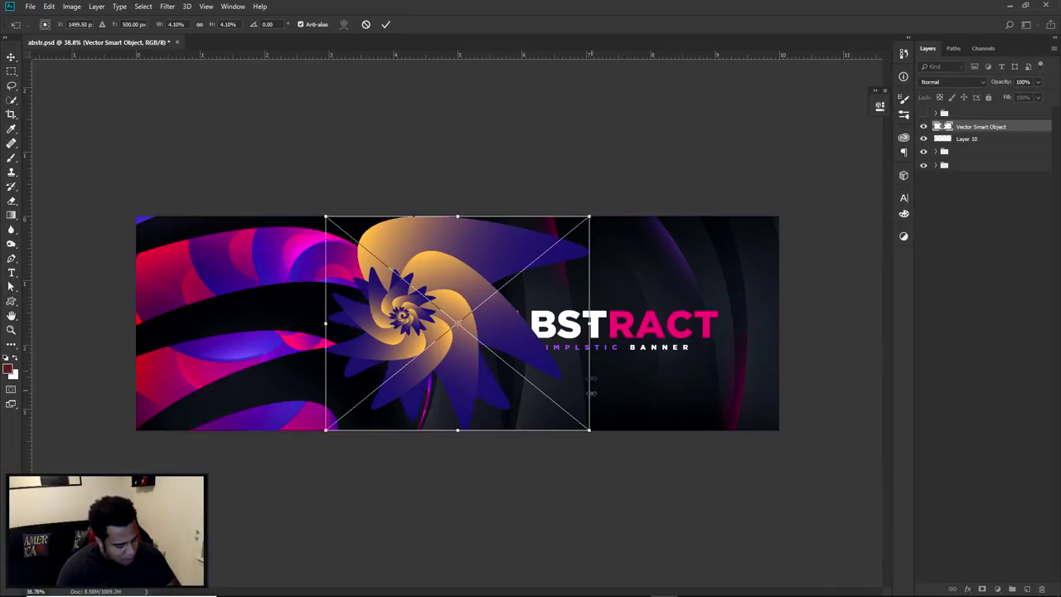
key("Return")
Enlarge the spiral smart object and position it over the banner so it covers the middle and part of the title
key("ctrl+t")
left_click_drag(589, 217, 739, 125)
key("Return")
left_click_drag(442, 310, 307, 247)
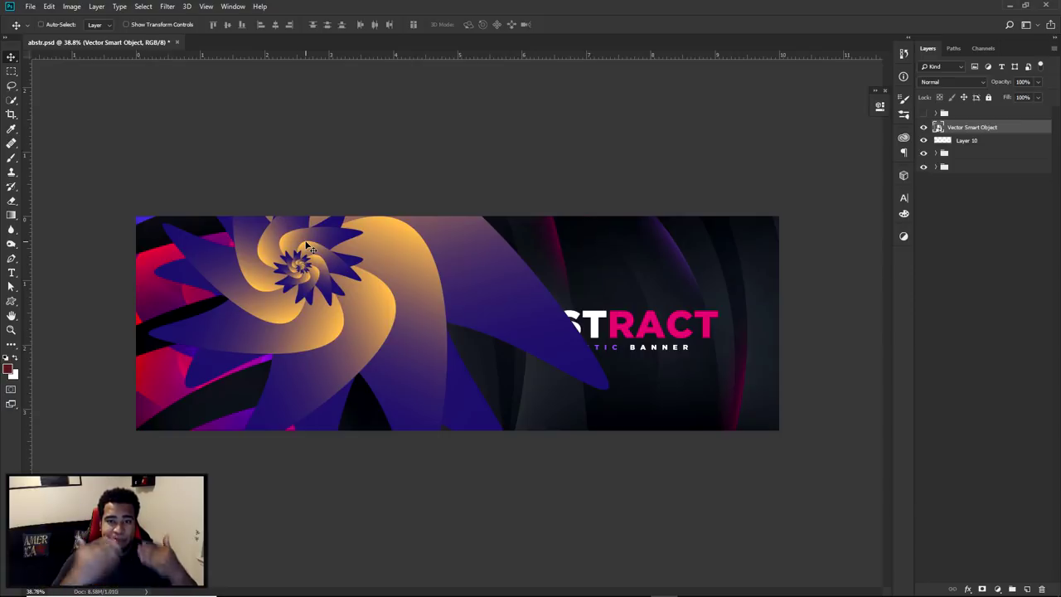
key("ctrl+z")
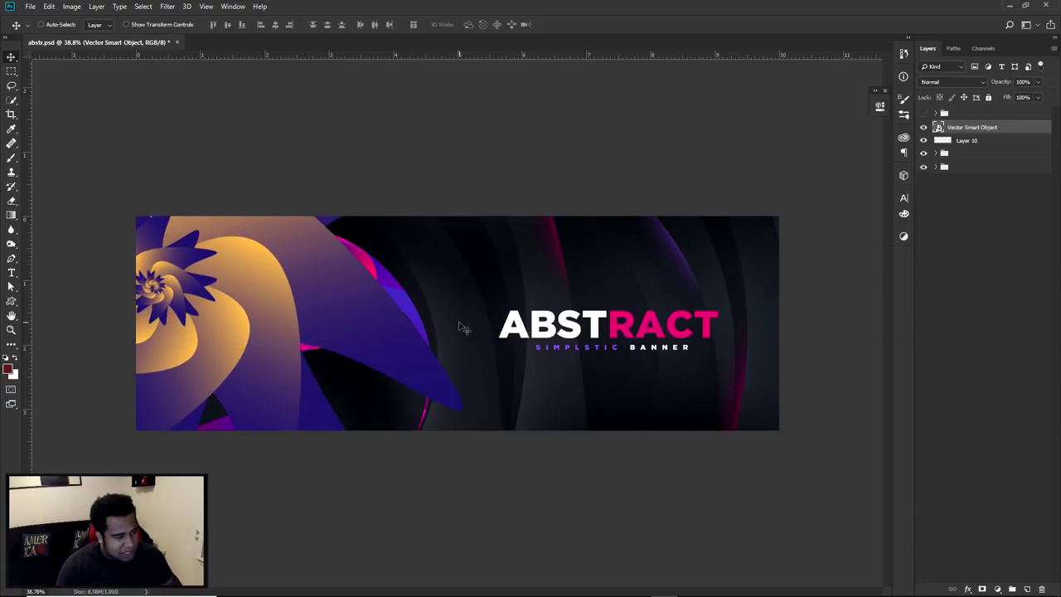
left_click_drag(319, 288, 393, 332)
Open the Liquify filter on the spiral and set the brush size to 2000 and the pressure to 75
left_click(186, 6)
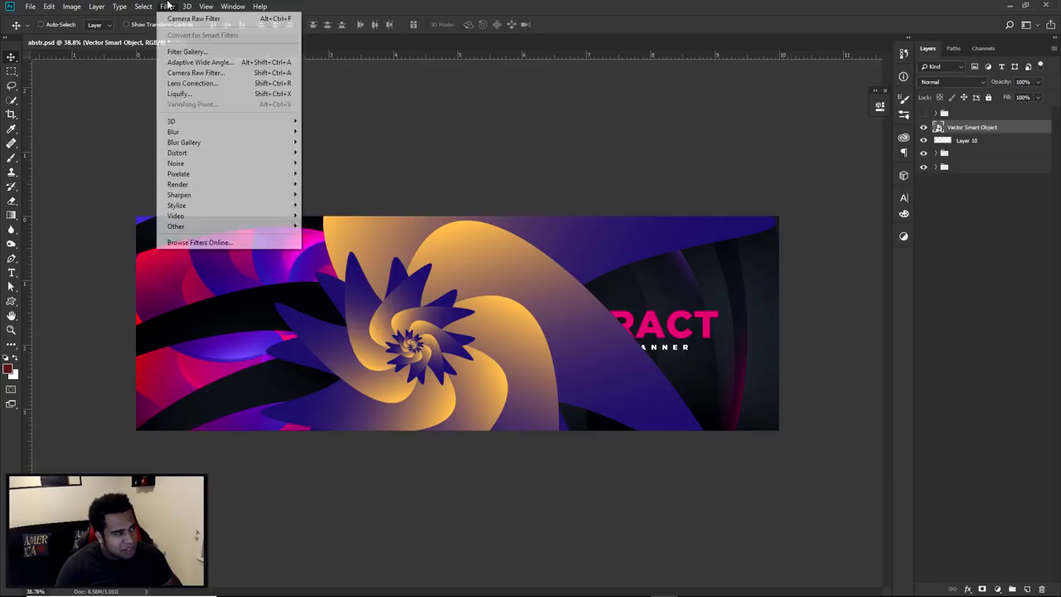
mouse_move(168, 6)
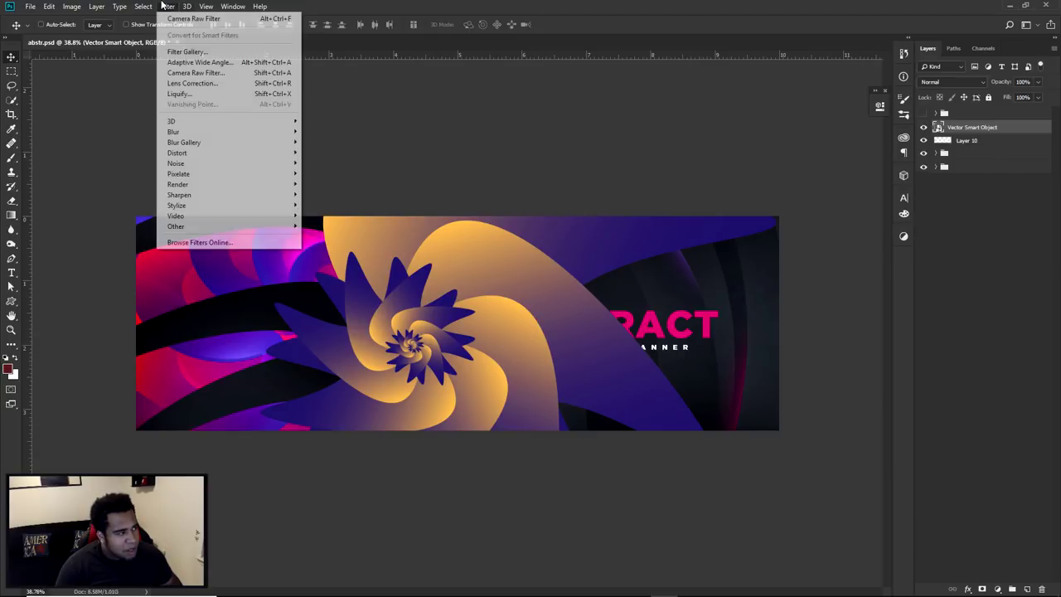
left_click(182, 94)
key("shift+ctrl+x")
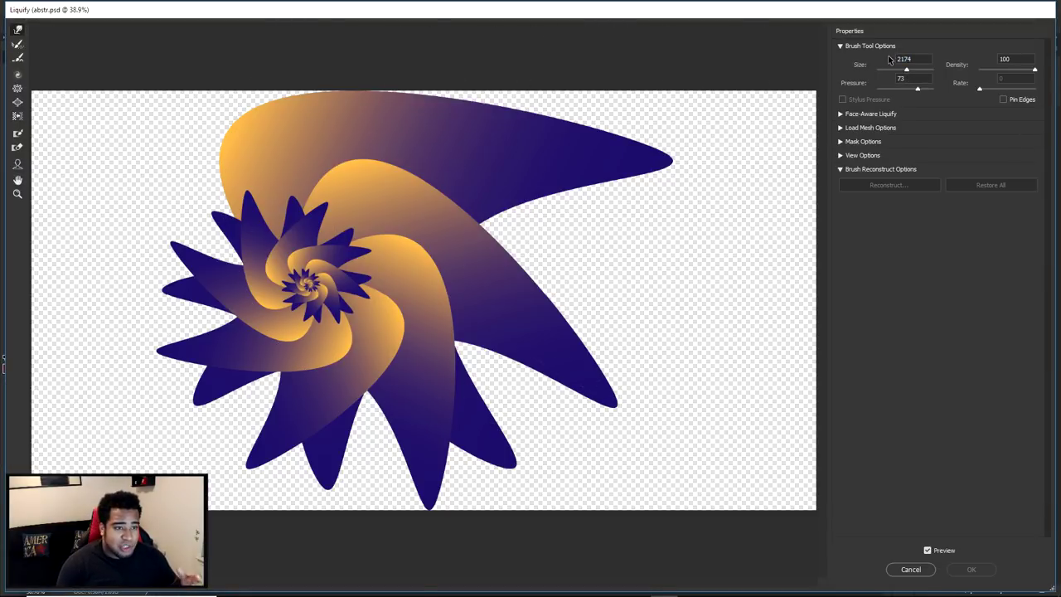
type("2000")
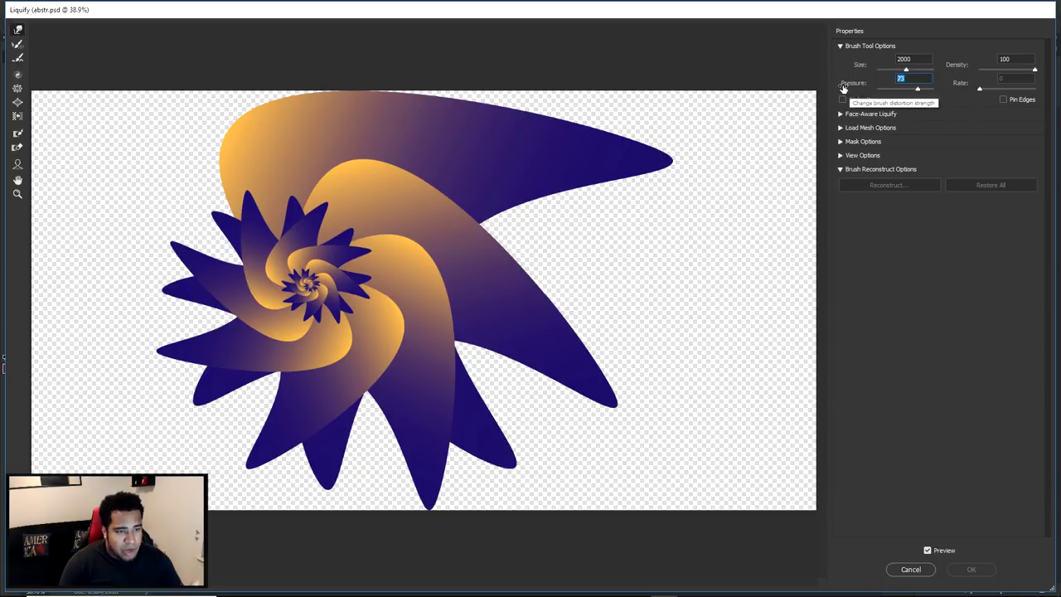
key("Tab")
type("75")
left_click(1012, 60)
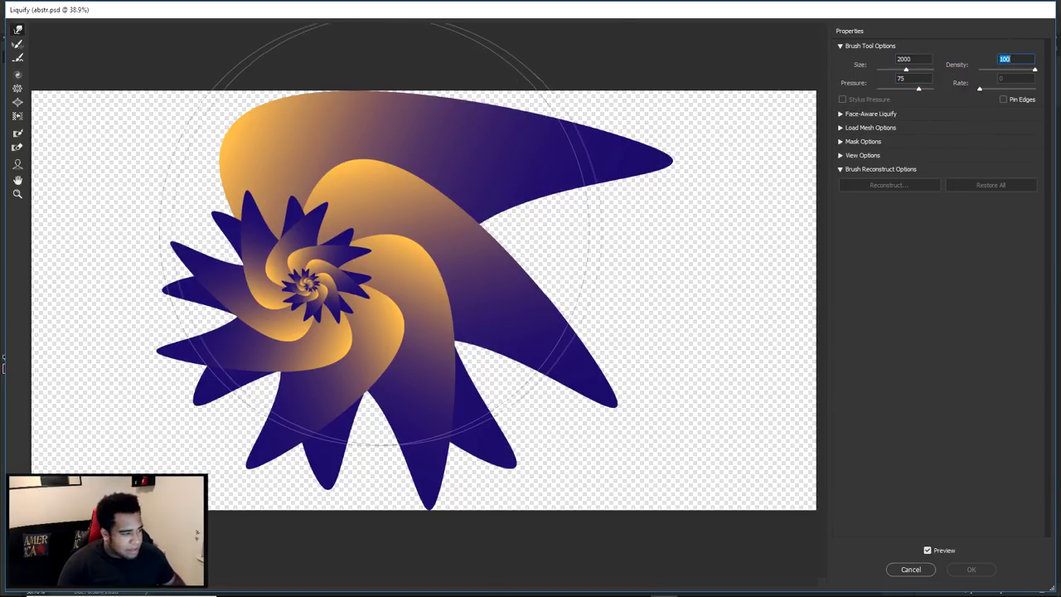
Try warping the spiral's centre toward its upper right with the size 2000 brush, restoring the original shape after each attempt
mouse_move(381, 297)
left_mouse_down()
mouse_move(356, 332)
mouse_move(431, 248)
mouse_move(431, 431)
mouse_move(278, 373)
mouse_move(438, 66)
left_mouse_up()
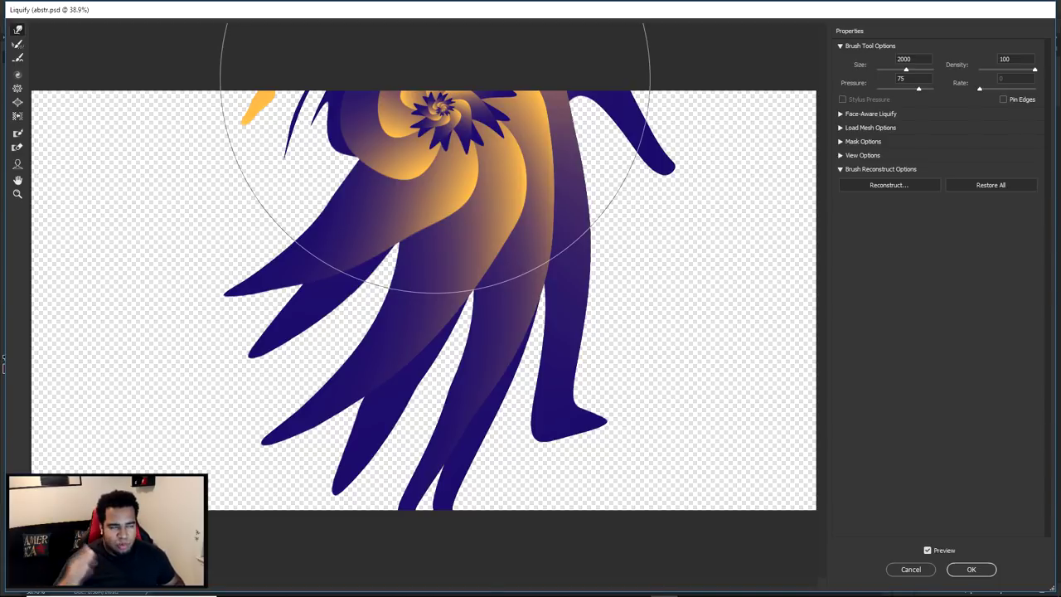
mouse_move(450, 83)
left_mouse_down()
mouse_move(438, 308)
mouse_move(485, 222)
mouse_move(505, 71)
mouse_move(232, 389)
mouse_move(437, 70)
left_mouse_up()
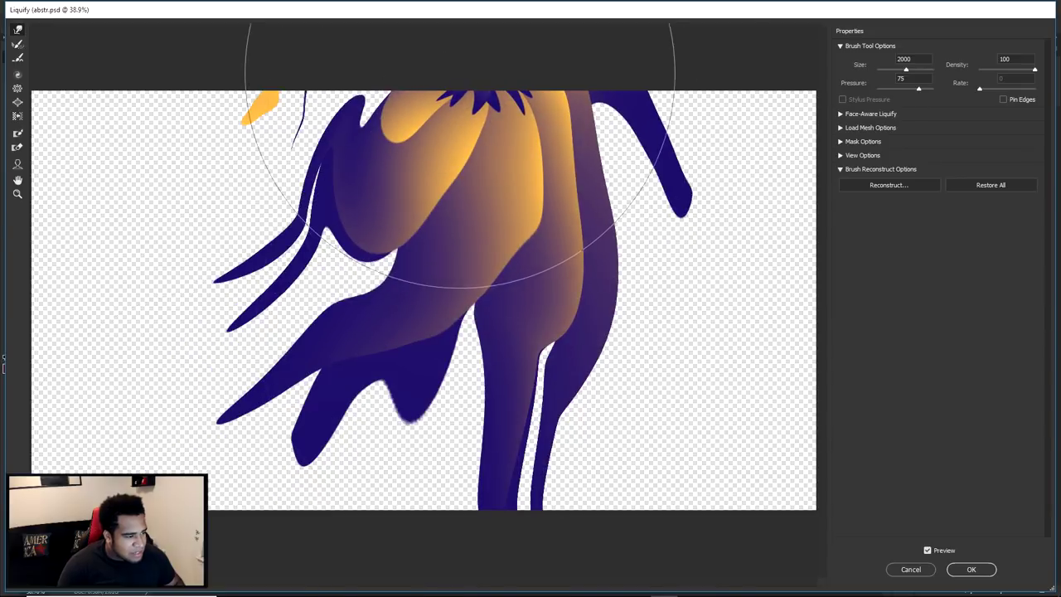
left_click(991, 185)
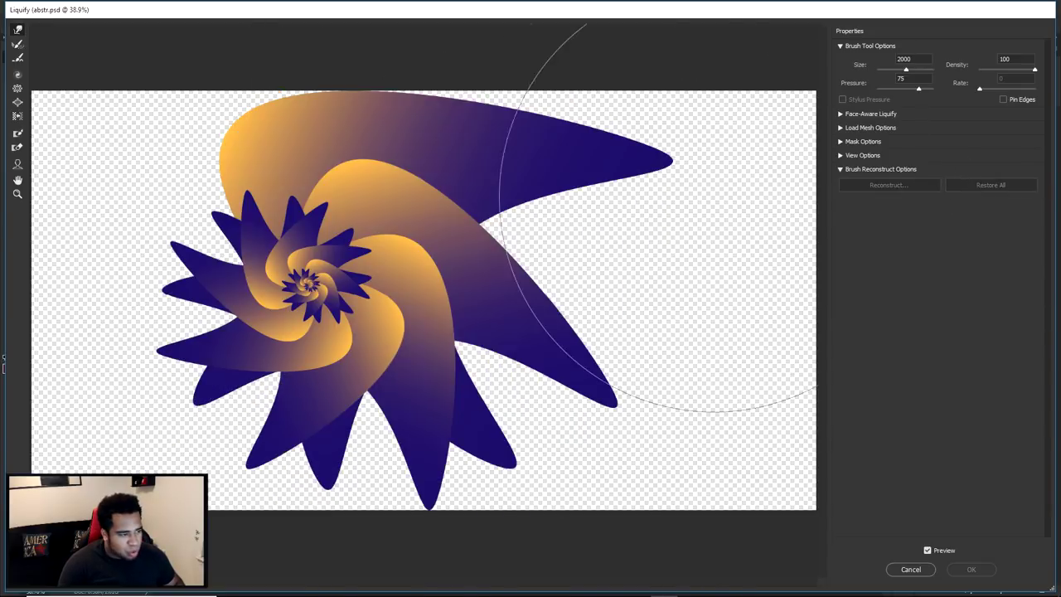
mouse_move(287, 379)
left_mouse_down()
mouse_move(531, 23)
mouse_move(237, 403)
mouse_move(508, 260)
mouse_move(530, 91)
left_mouse_up()
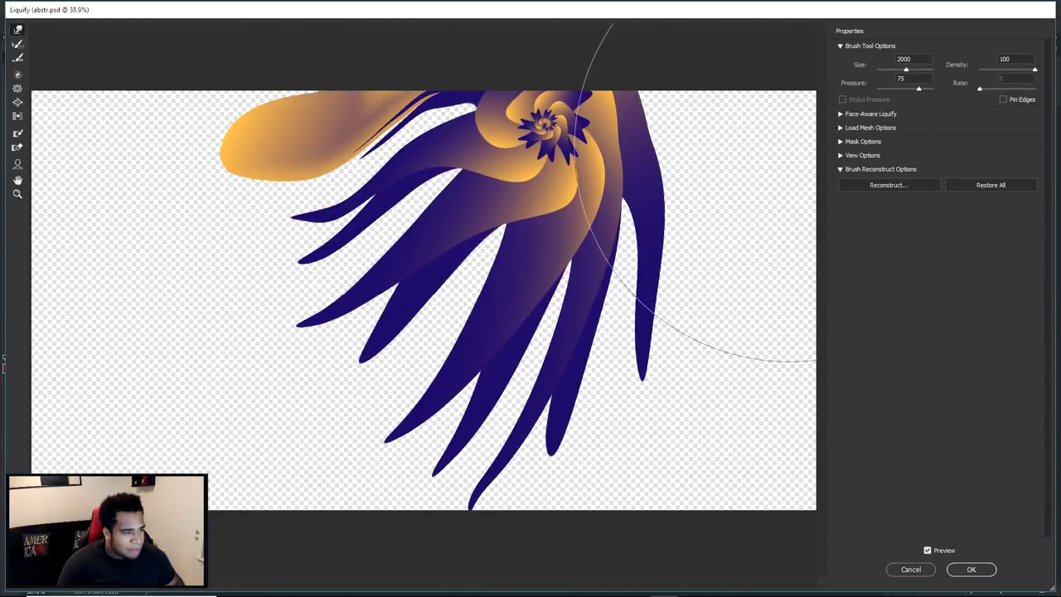
left_click(990, 185)
Set the Liquify brush size to 1500 and try several upward diagonal warps through the spiral, undoing each one
left_click(915, 60)
type("1500")
mouse_move(246, 343)
left_mouse_down()
mouse_move(499, 178)
mouse_move(480, 8)
left_mouse_up()
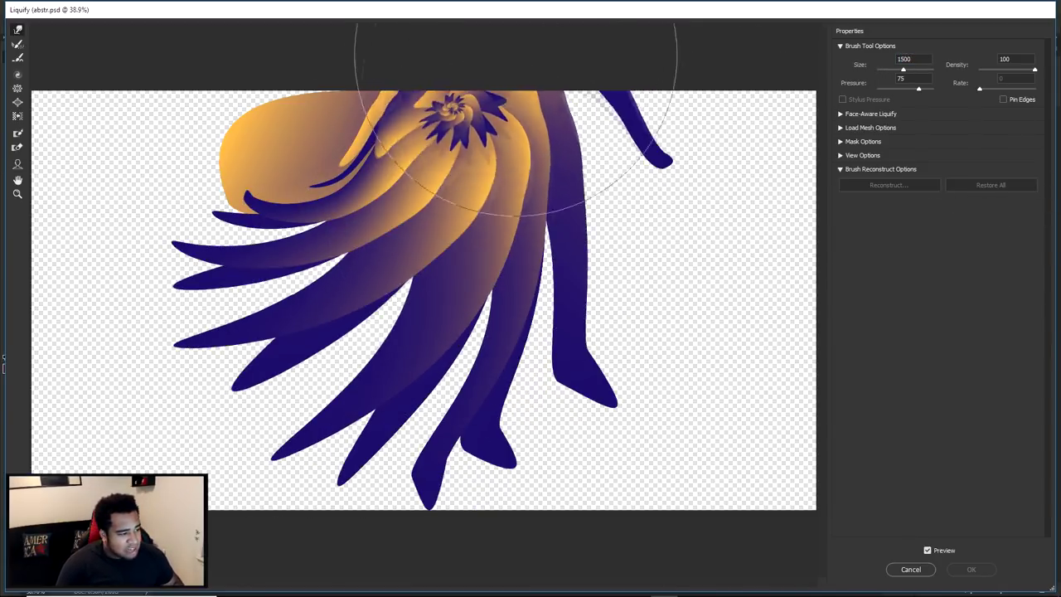
key("ctrl+z")
mouse_move(310, 367)
left_mouse_down()
mouse_move(569, 24)
mouse_move(548, 25)
left_mouse_up()
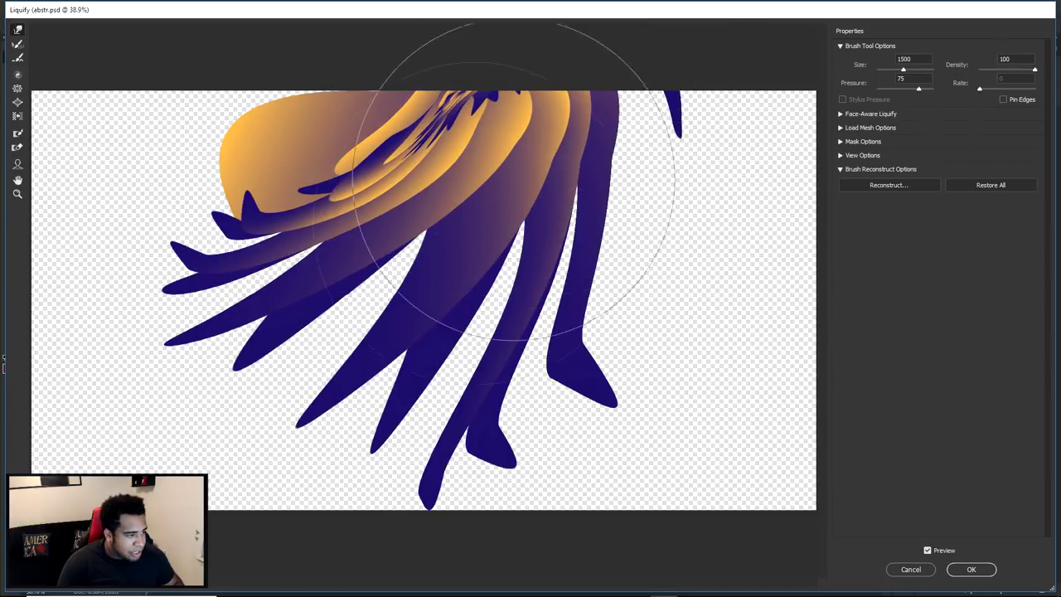
key("ctrl+z")
mouse_move(276, 399)
left_mouse_down()
mouse_move(432, 361)
mouse_move(585, 13)
left_mouse_up()
key("ctrl+z")
left_click_drag(310, 373, 593, 7)
key("ctrl+z")
mouse_move(276, 384)
left_mouse_down()
mouse_move(547, 27)
mouse_move(568, 24)
left_mouse_up()
key("ctrl+z")
left_click_drag(311, 365, 573, 4)
key("ctrl+z")
key("ctrl+shift+z")
key("ctrl+z")
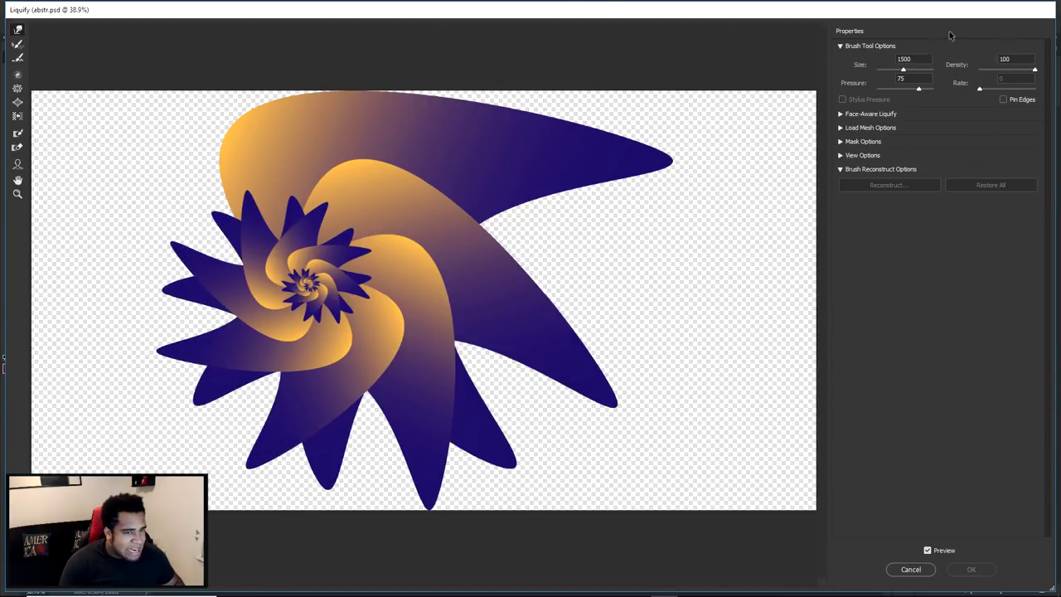
Set the Liquify brush size to 1100 and warp the spiral diagonally toward its upper right, comparing it with the unwarped shape
type("1100")
mouse_move(274, 398)
left_mouse_down()
mouse_move(472, 239)
mouse_move(520, 157)
left_mouse_up()
key("ctrl+z")
left_click_drag(249, 423, 266, 415)
key("ctrl+shift+z")
key("ctrl+z")
key("ctrl+shift+z")
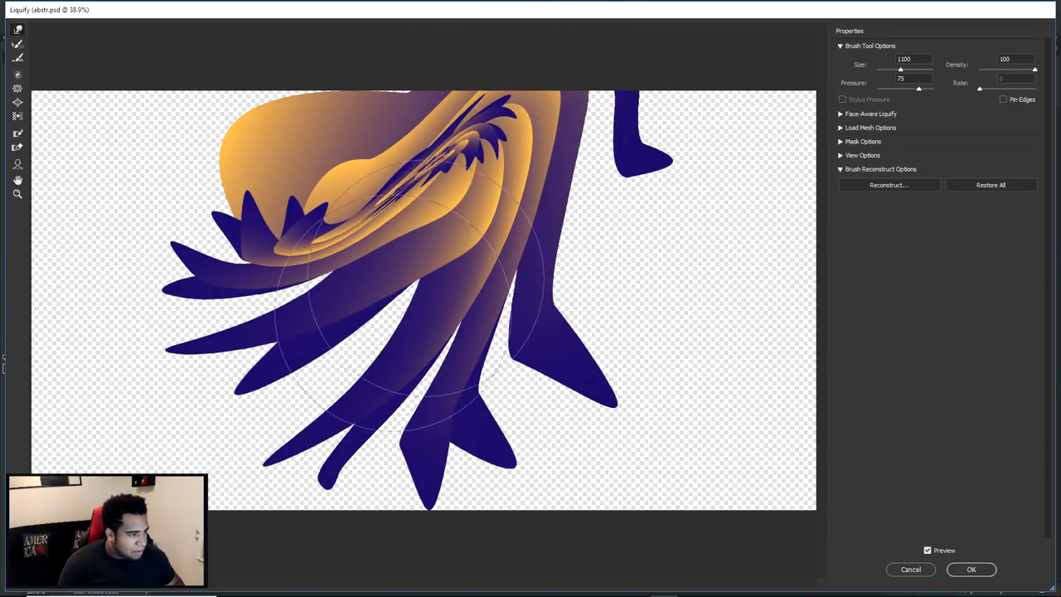
Try several more diagonal warps across the spiral with the size 1100 brush, undoing each one
left_click_drag(285, 383, 515, 47)
key("ctrl+z")
mouse_move(473, 160)
left_mouse_down()
mouse_move(321, 323)
mouse_move(83, 414)
left_mouse_up()
key("ctrl+z")
mouse_move(285, 377)
left_mouse_down()
mouse_move(359, 323)
mouse_move(516, 40)
left_mouse_up()
key("ctrl+z")
left_click_drag(326, 343, 520, 36)
key("ctrl+z")
Set the Liquify brush size to 1300, warp the spiral from its lower left toward the upper right, and apply the filter
left_click(907, 60)
left_click(976, 188)
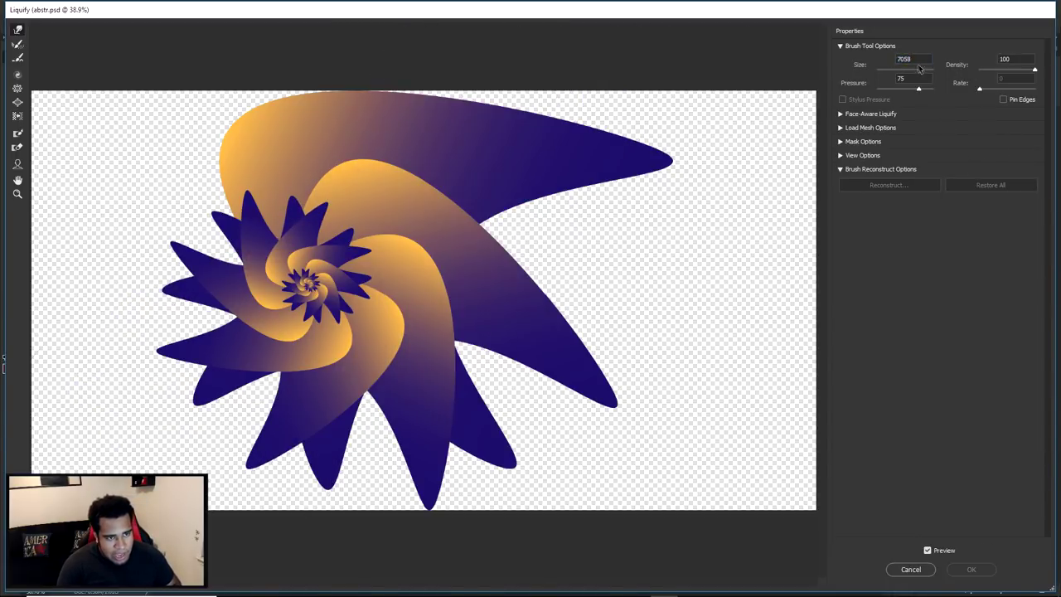
type("1300")
mouse_move(580, 191)
left_mouse_down()
mouse_move(533, 273)
mouse_move(379, 379)
mouse_move(540, 4)
left_mouse_up()
key("ctrl+z")
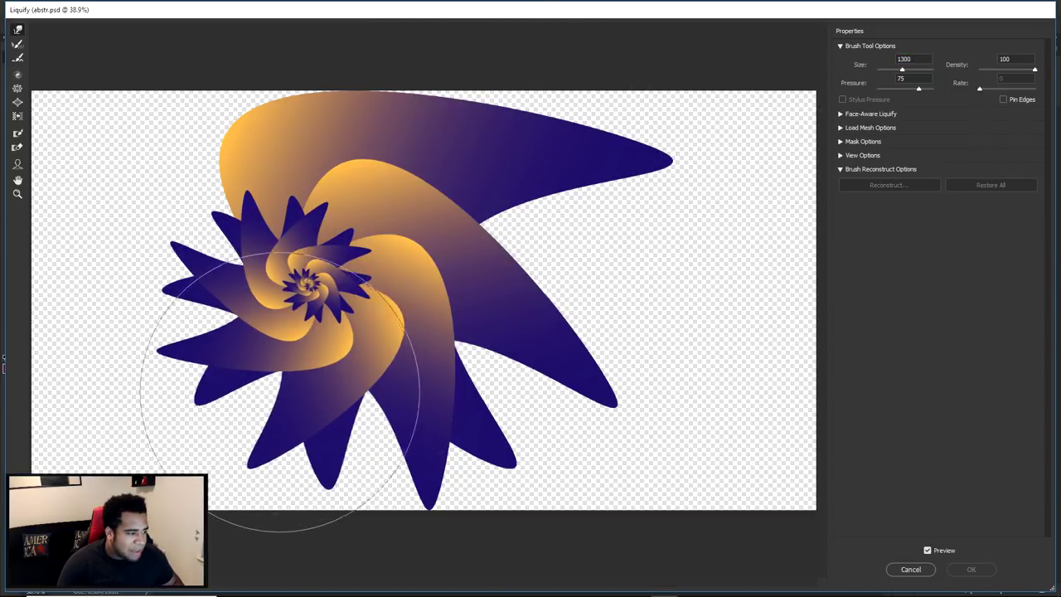
left_click_drag(285, 390, 556, 48)
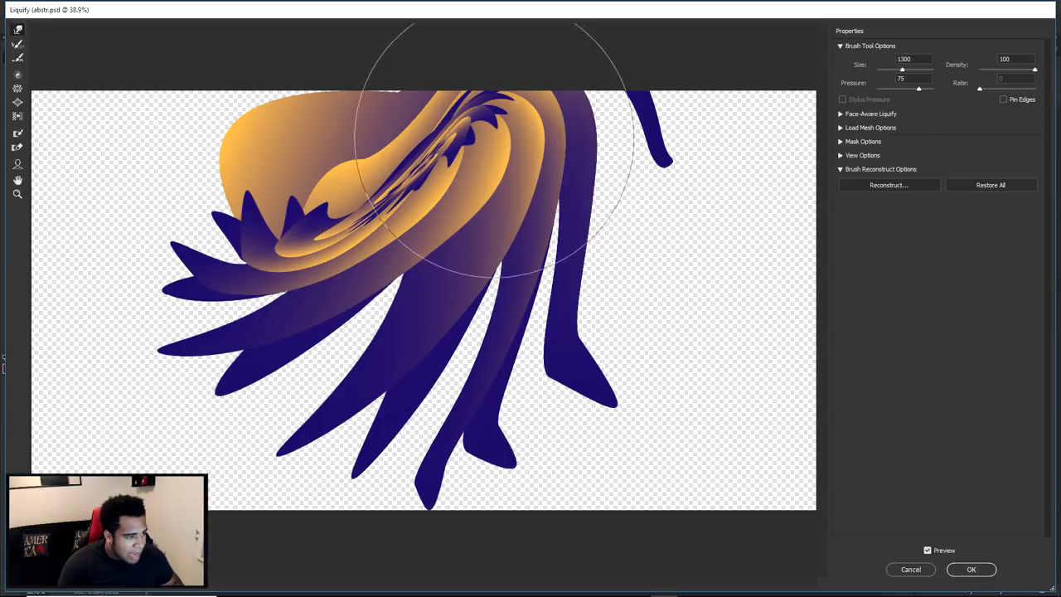
key("ctrl+z")
key("ctrl+shift+z")
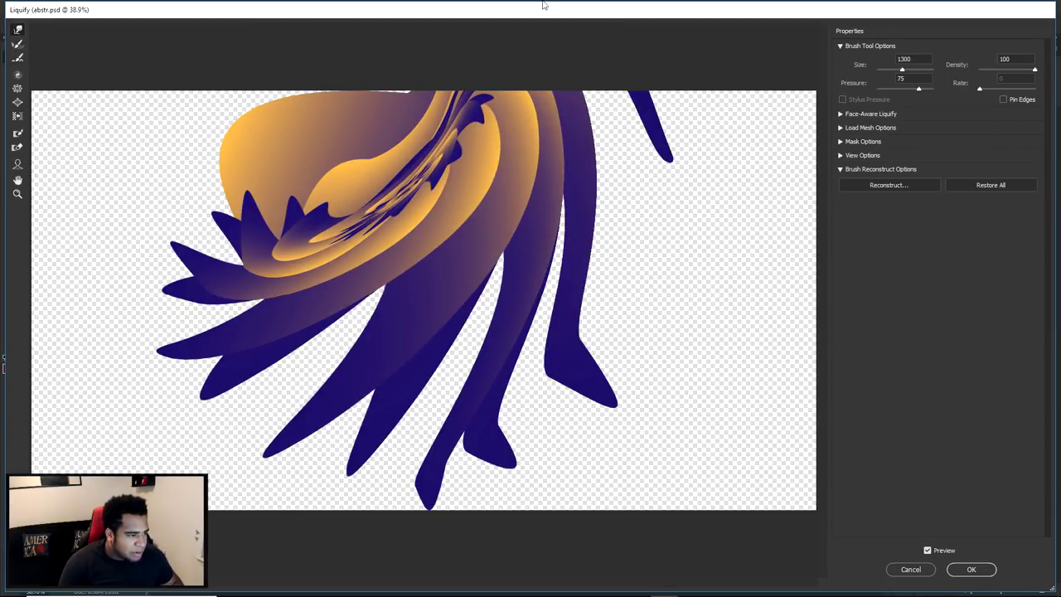
left_click(968, 568)
Select the warped spiral's inner gold swirls up to the banner's upper-left corner with the Quick Selection tool
mouse_move(493, 303)
left_mouse_down()
mouse_move(404, 340)
mouse_move(273, 340)
mouse_move(340, 368)
mouse_move(352, 355)
left_mouse_up()
scroll(232, 328, "up", 3)
scroll(362, 284, "down", 2)
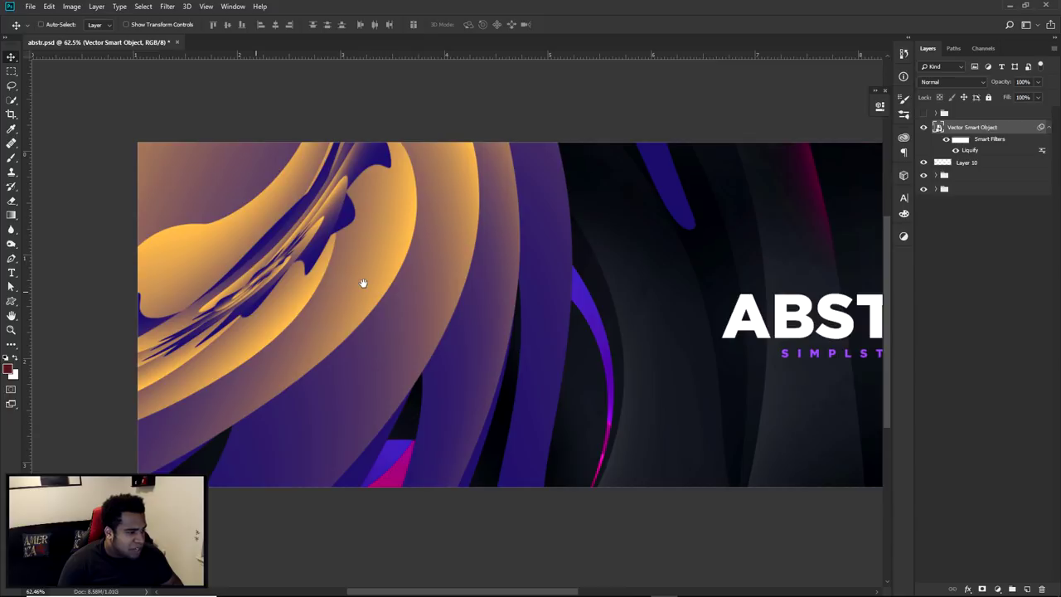
key("w")
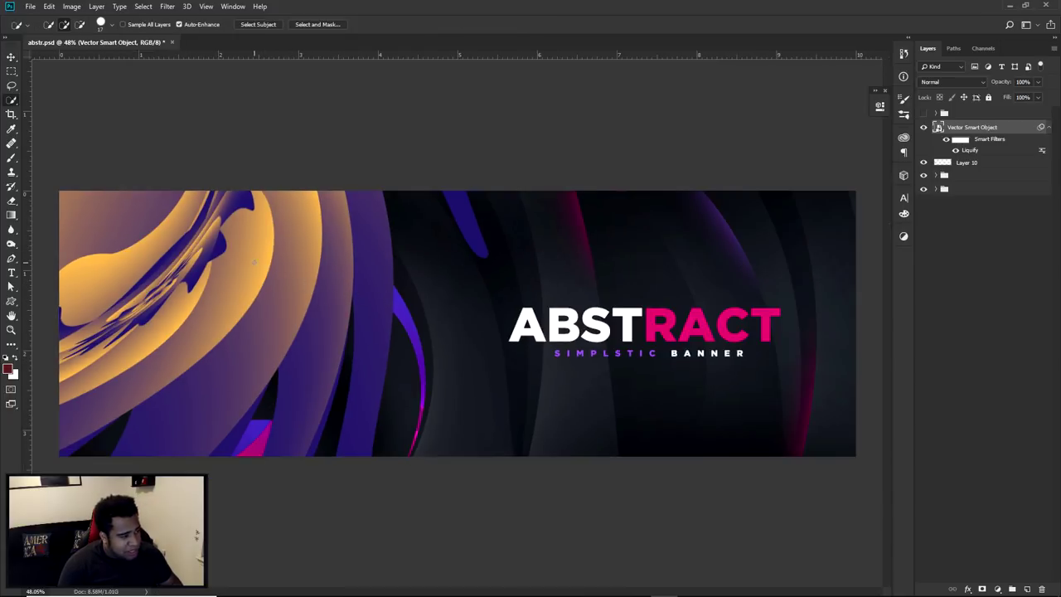
left_click_drag(255, 246, 125, 364)
right_click(10, 103)
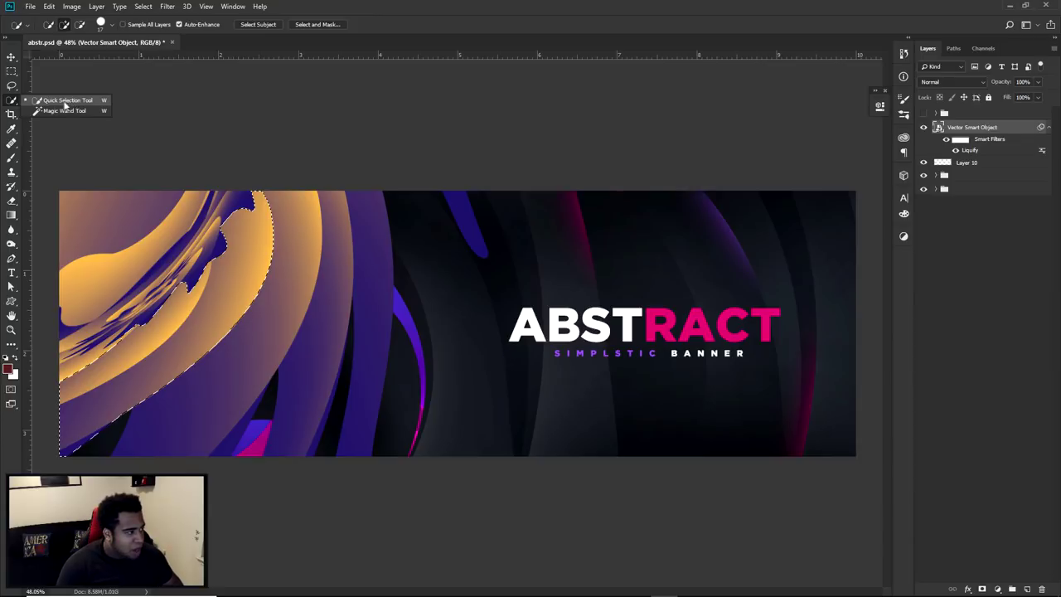
left_click(66, 100)
left_click_drag(233, 260, 124, 208)
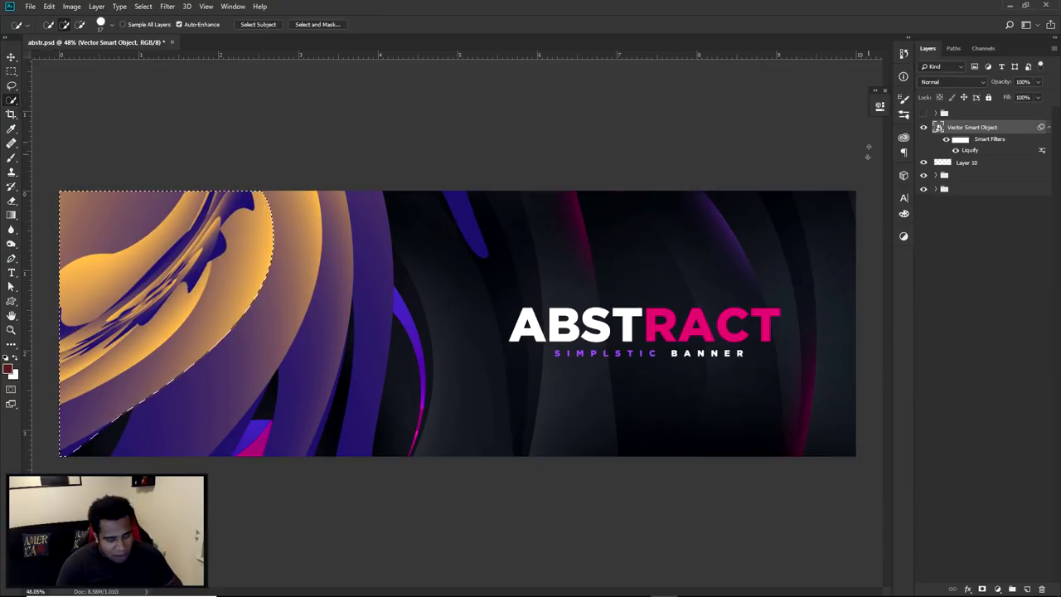
Invert the selection, add it as a layer mask hiding the inner swirls, and shift the masked spiral slightly left
mouse_move(982, 572)
key("m")
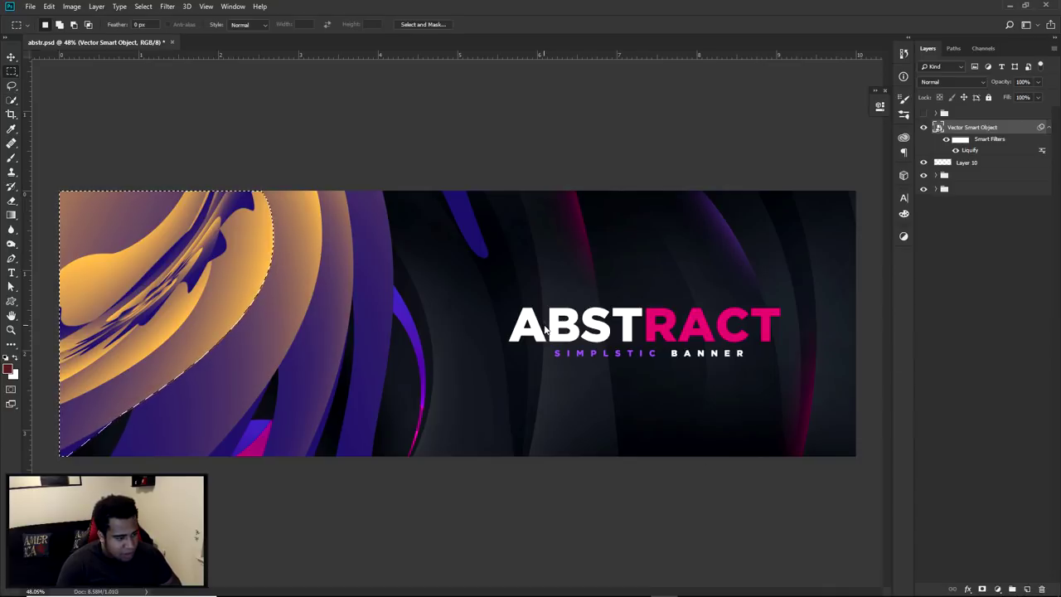
key("ctrl+shift+i")
left_click(982, 588)
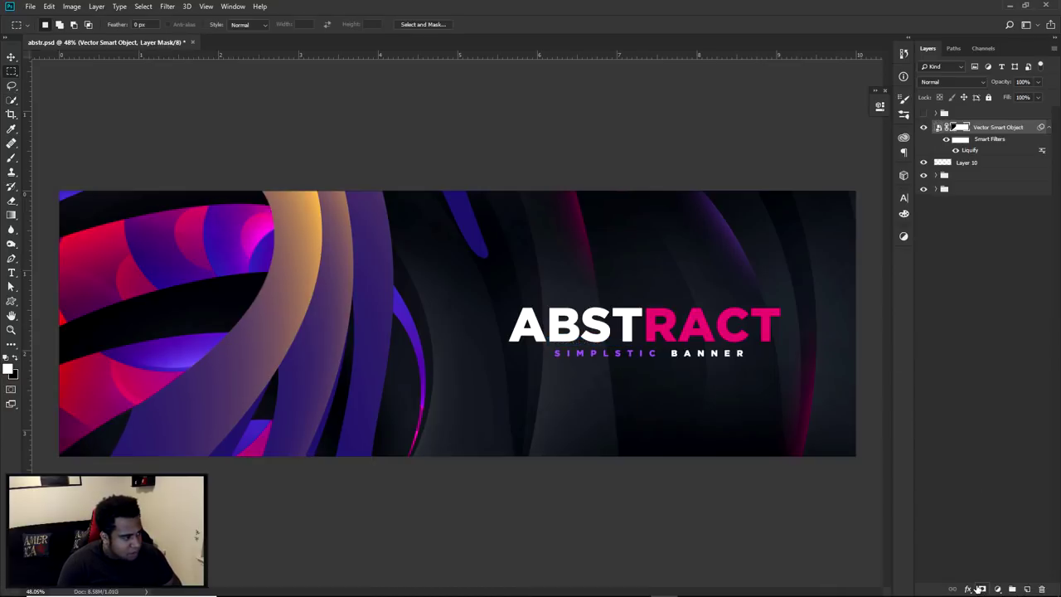
key("v")
left_click(431, 264)
left_click_drag(458, 272, 447, 281)
Add a Gradient Map adjustment with the black-to-white preset and clip it to the spiral's Vector Smart Object layer
left_click(997, 588)
left_click(1001, 563)
left_click(753, 146)
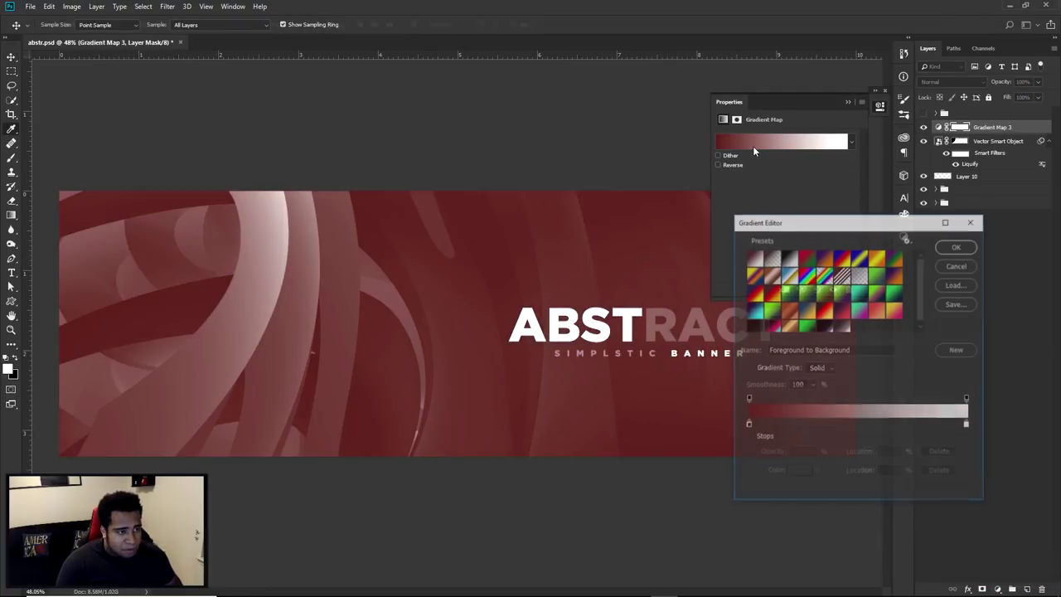
left_click(791, 260)
left_click(956, 247)
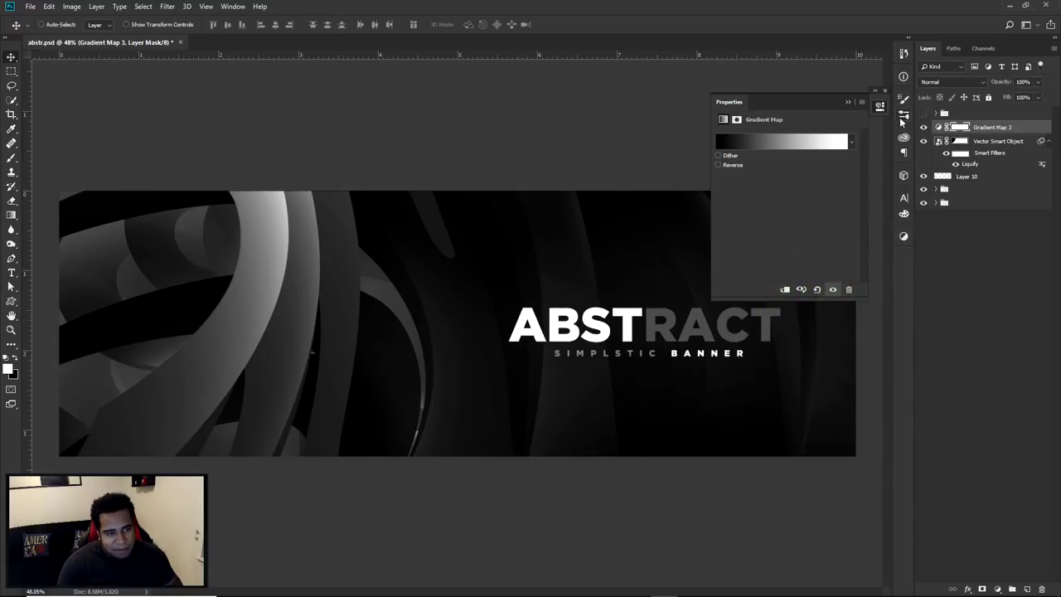
left_click(881, 108)
right_click(995, 127)
left_click(945, 297)
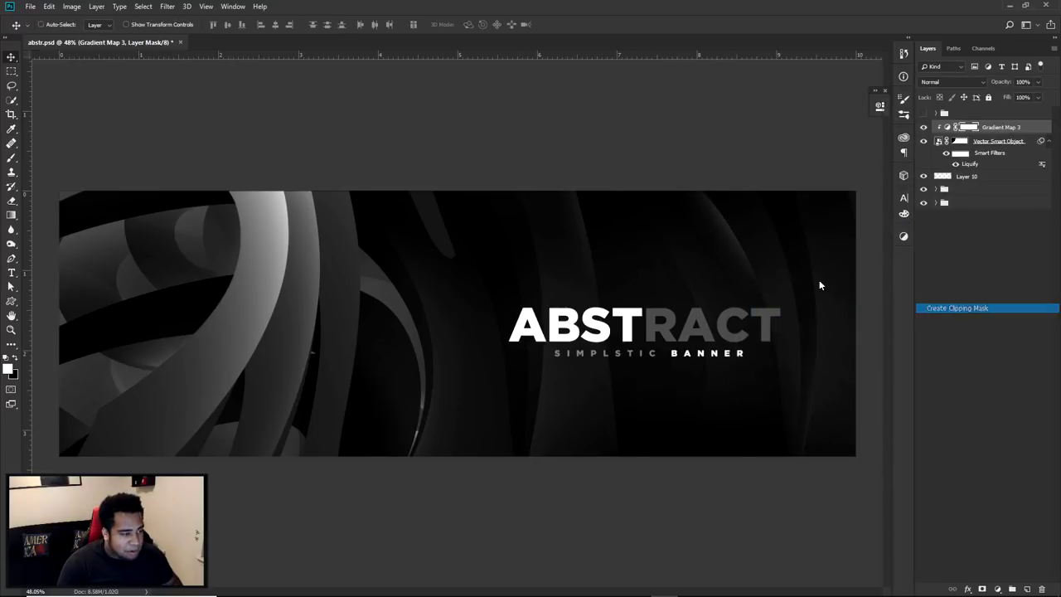
Try merging the gradient map with the spiral and moving the result over the banner title, undoing both changes
left_click(964, 142)
key("ctrl+e")
left_click_drag(550, 313, 735, 327)
key("ctrl+z")
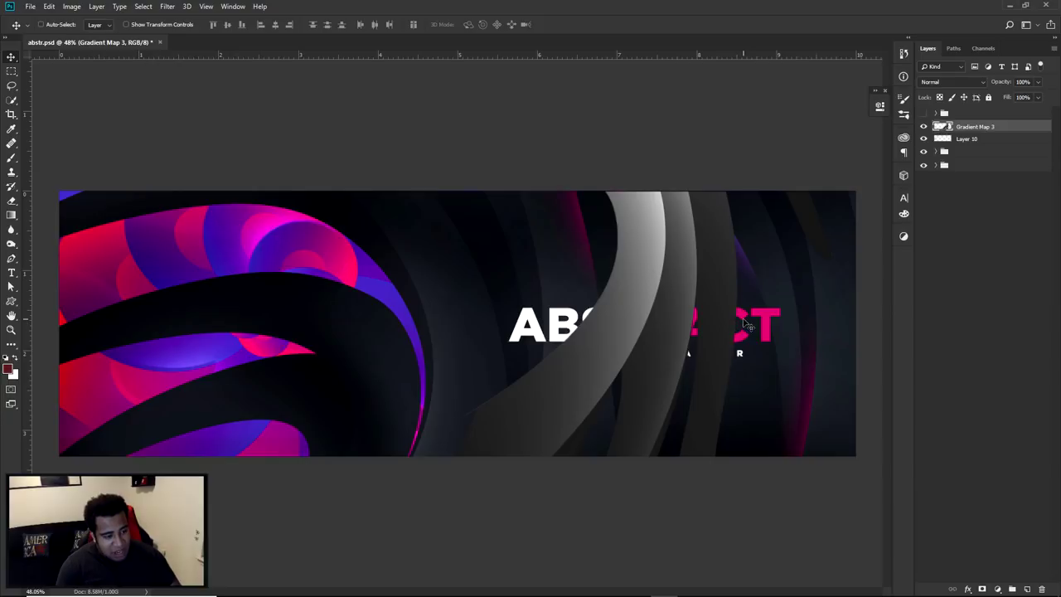
key("ctrl+alt+z")
key("ctrl+alt+z")
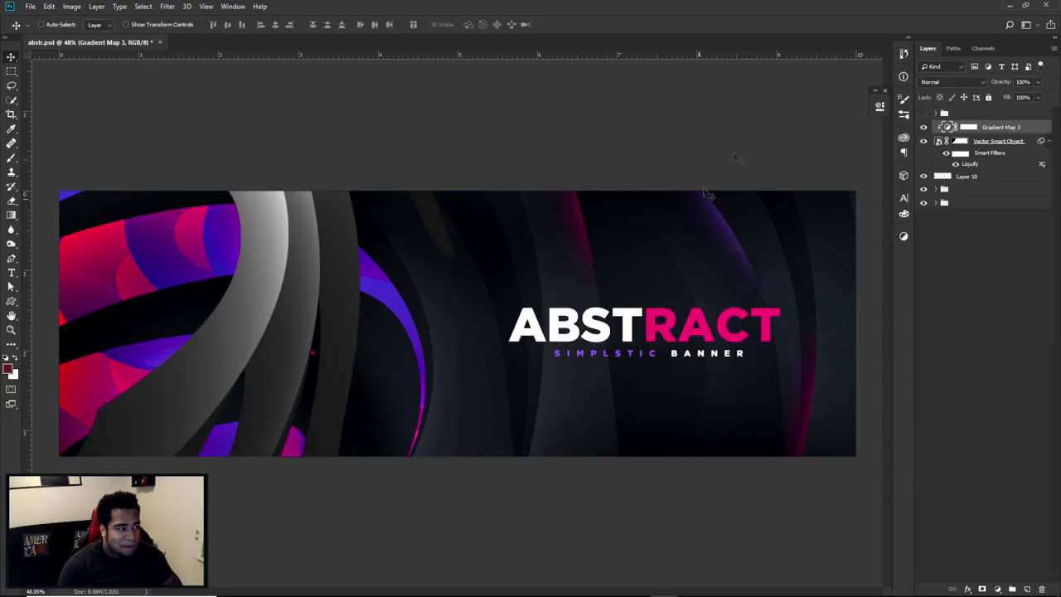
Change the spiral's gradient map to the dark-grey-to-white preset, keeping its end stops at 181a1f and white
double_click(948, 129)
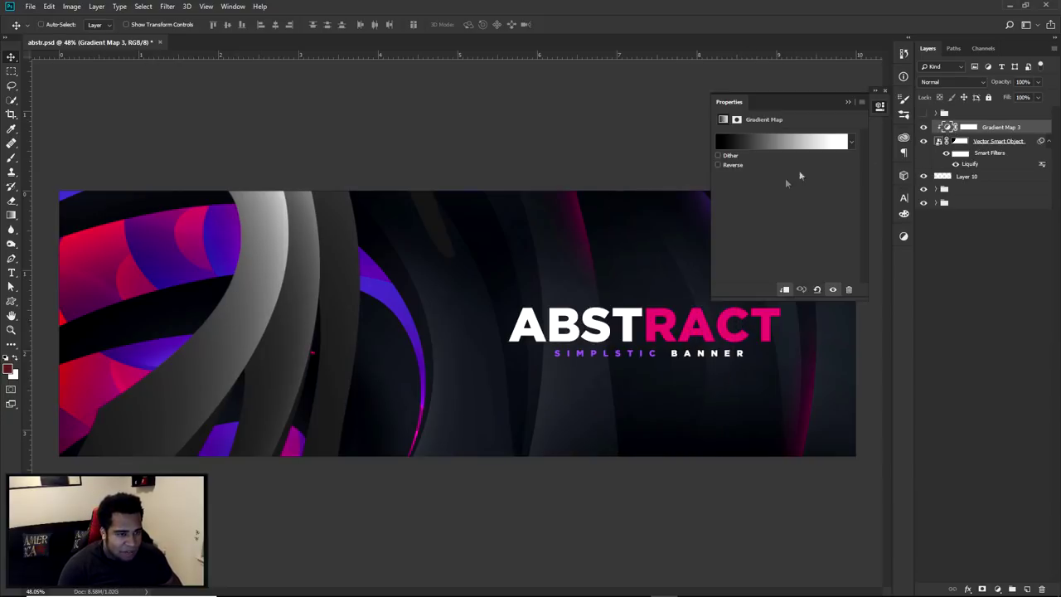
left_click(764, 139)
left_click(844, 326)
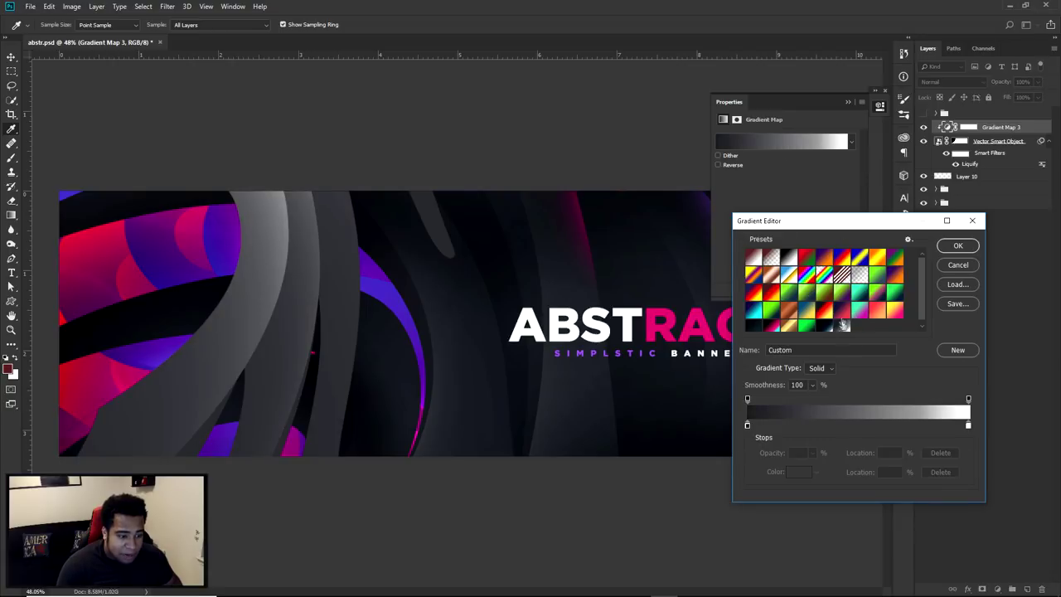
double_click(746, 425)
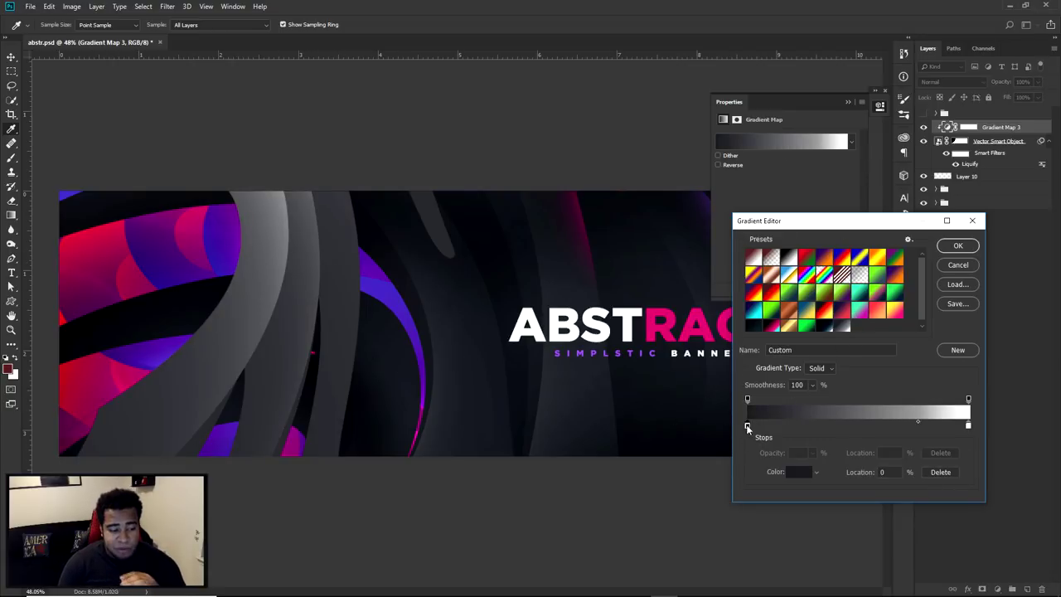
left_click_drag(839, 381, 809, 291)
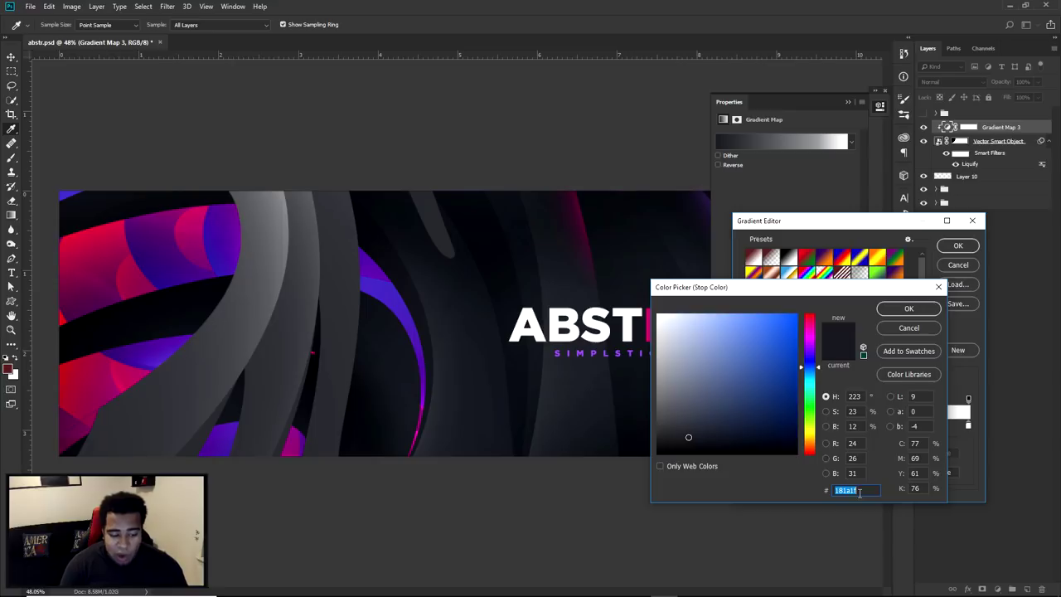
left_click(908, 308)
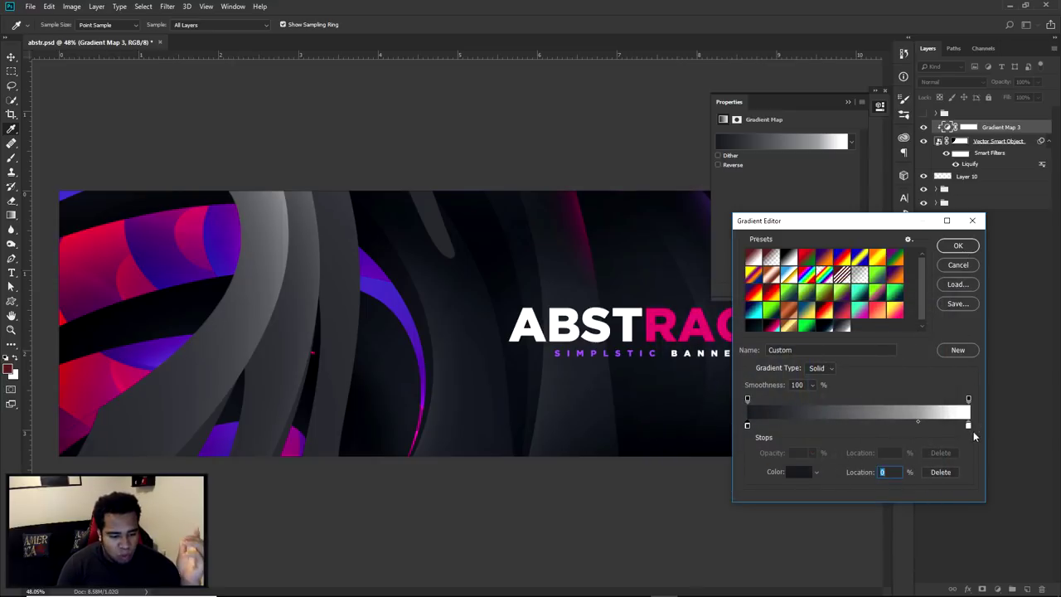
double_click(969, 426)
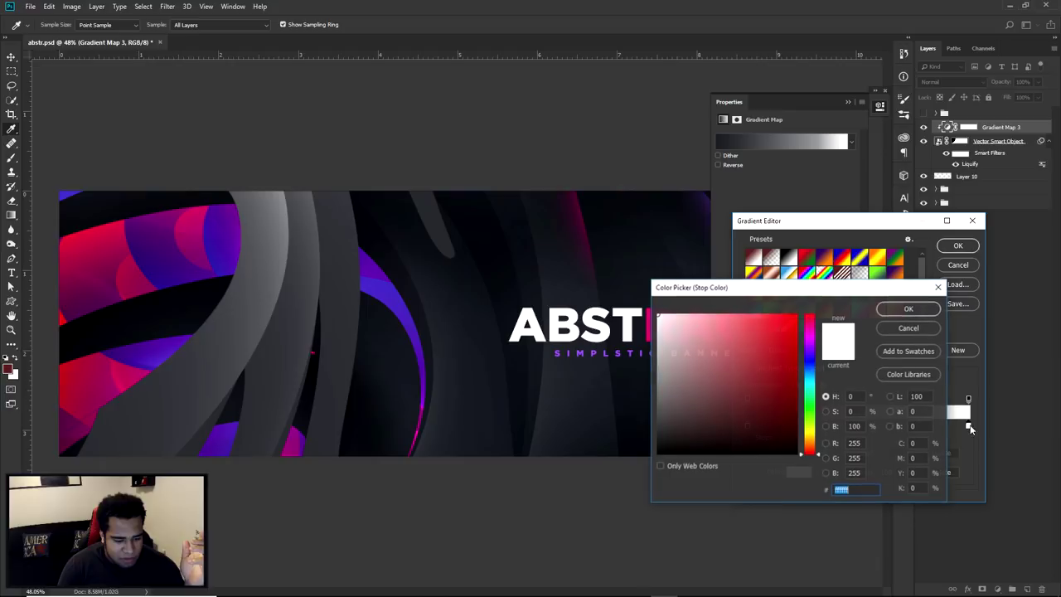
left_click(920, 308)
left_click(957, 246)
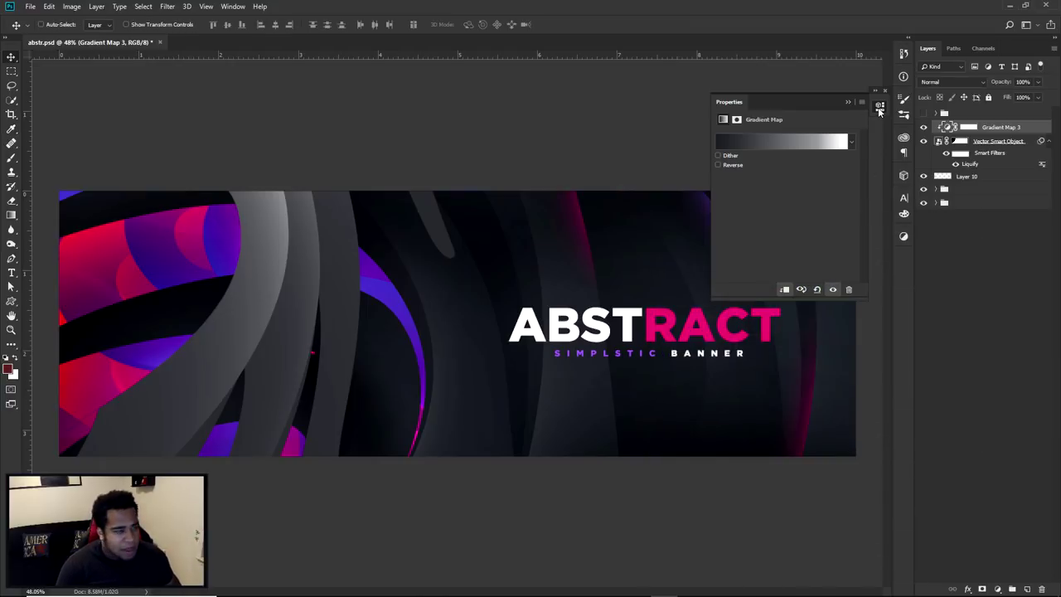
left_click(880, 108)
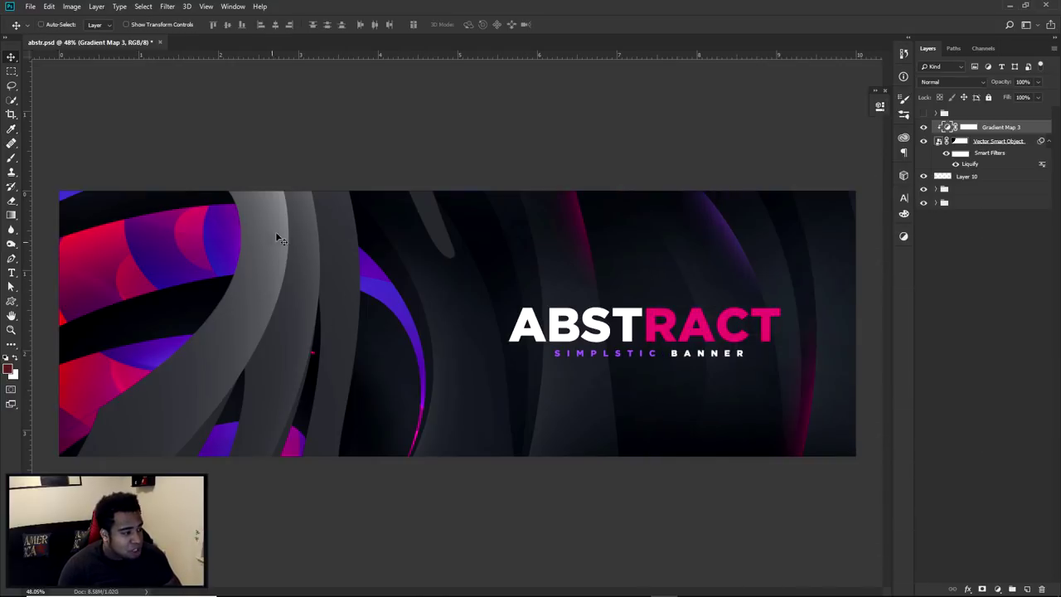
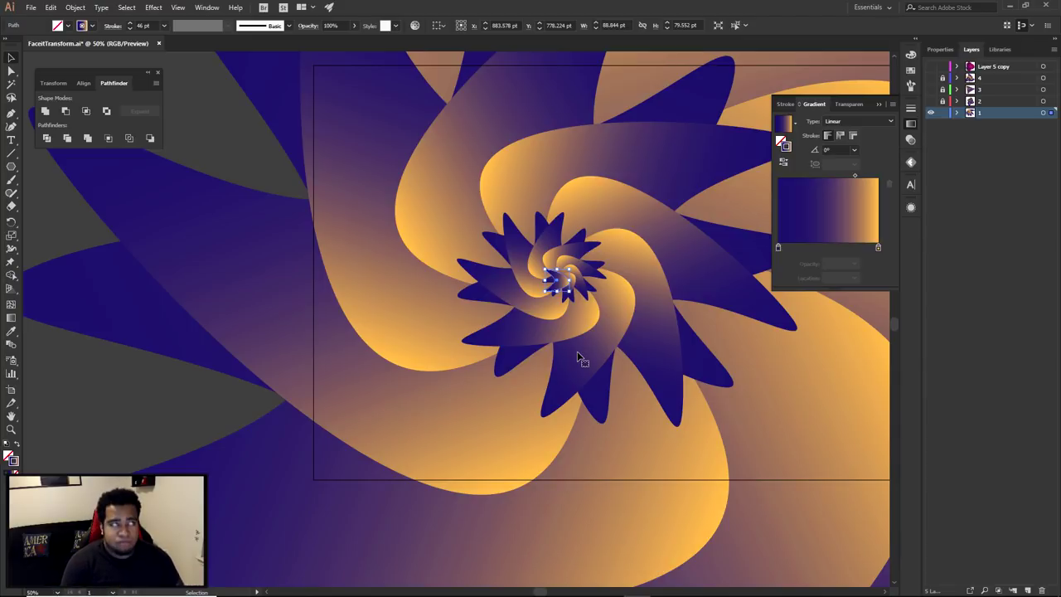
Switch to Illustrator, deselect the spiral path, and hide and lock layer 1
scroll(607, 333, "down", 1)
key("a")
left_click(342, 199)
left_click_drag(611, 280, 540, 290)
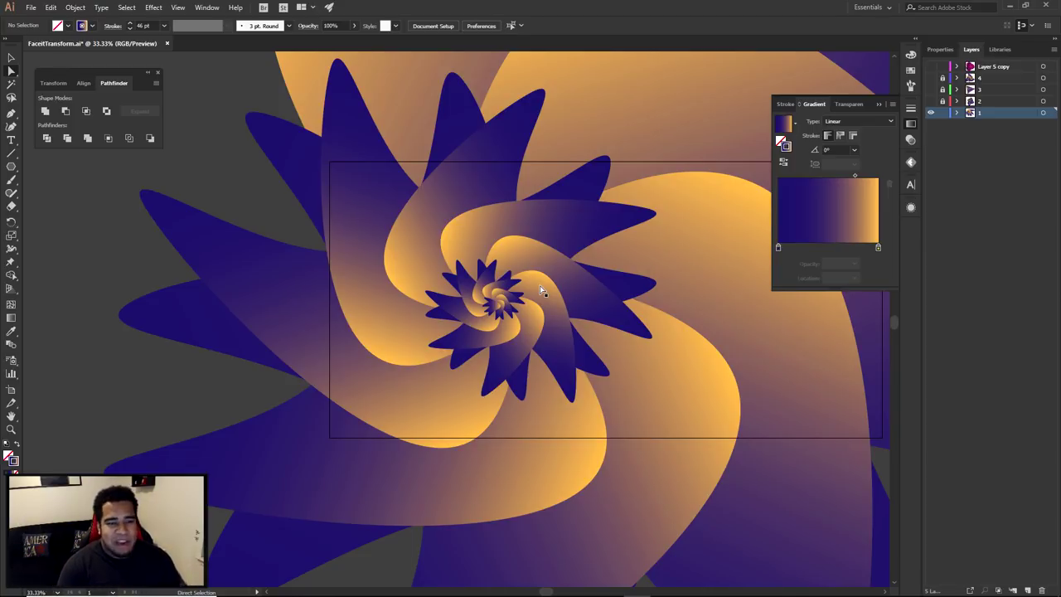
left_click(932, 113)
scroll(634, 273, "down", 2)
left_click_drag(674, 290, 612, 304)
scroll(573, 296, "up", 1)
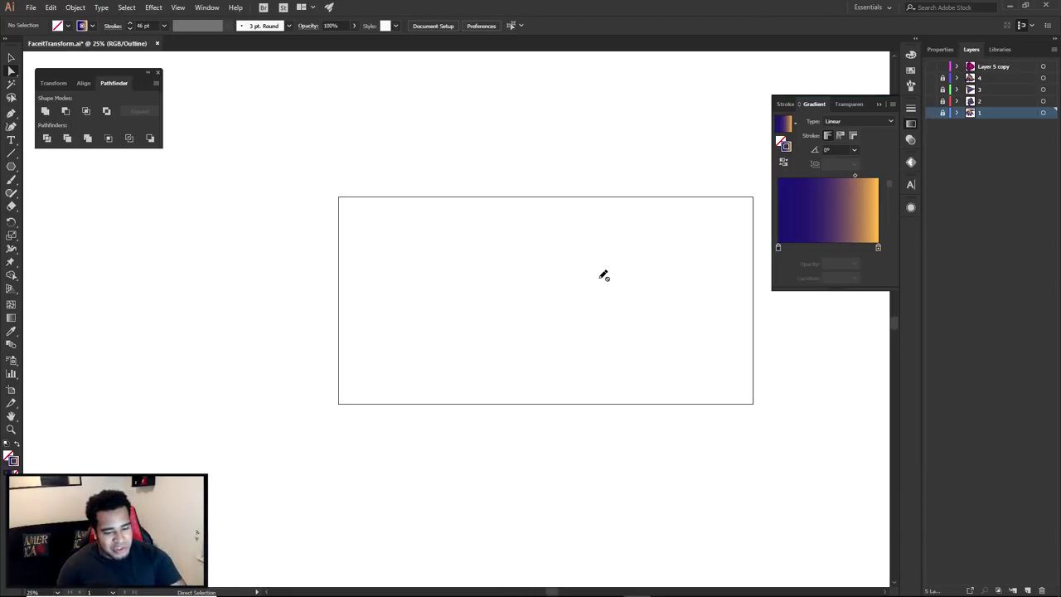
Locate the Transform command among the Distort & Transform effects without applying it
left_click(153, 8)
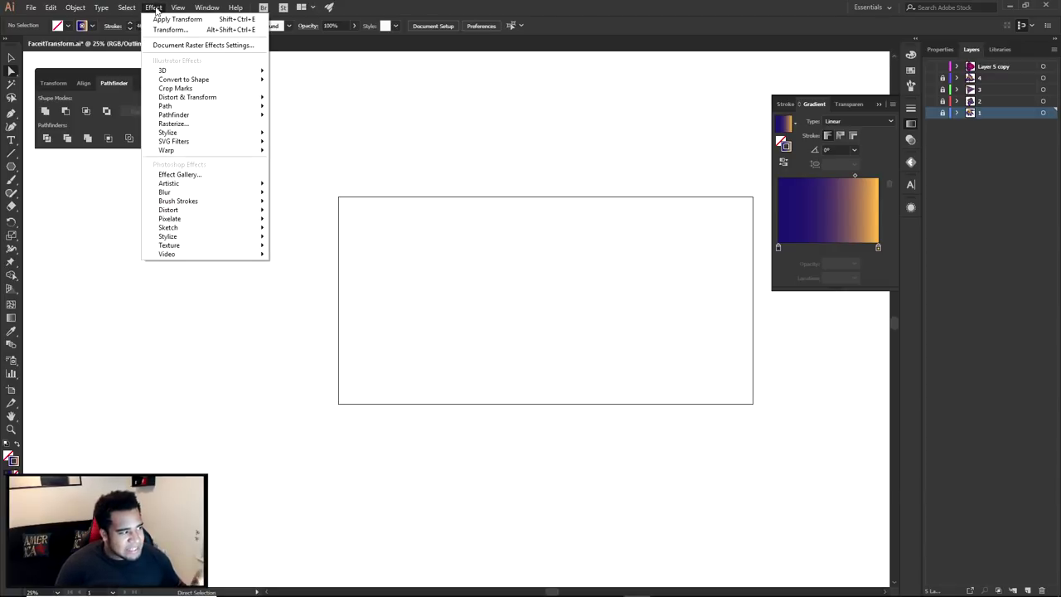
mouse_move(184, 97)
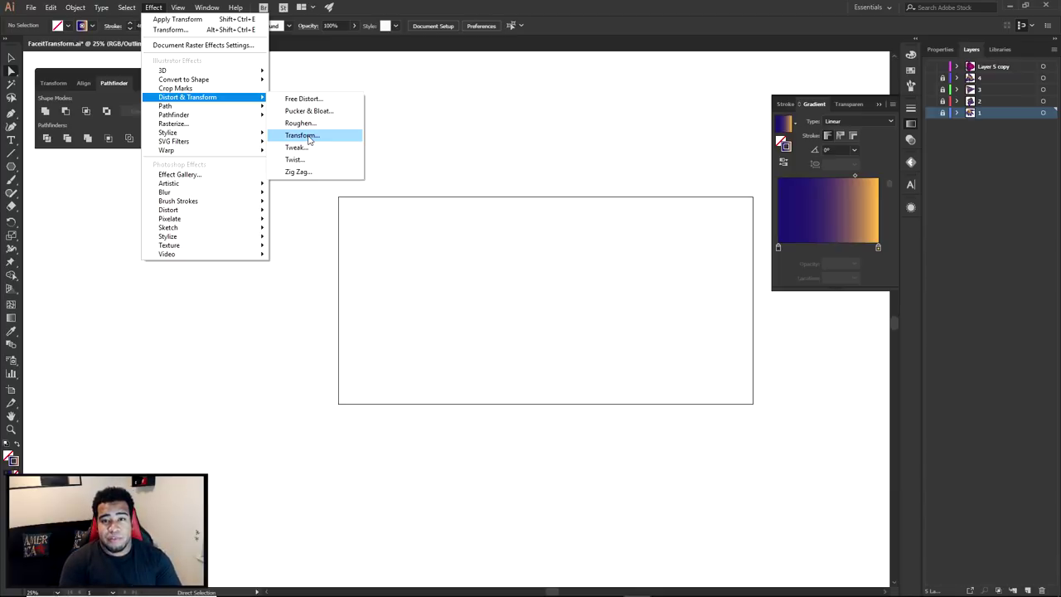
Toggle the visibility of layers 3 and 4 to review the other abstract shapes
left_click(931, 89)
left_click(931, 89)
left_click(933, 78)
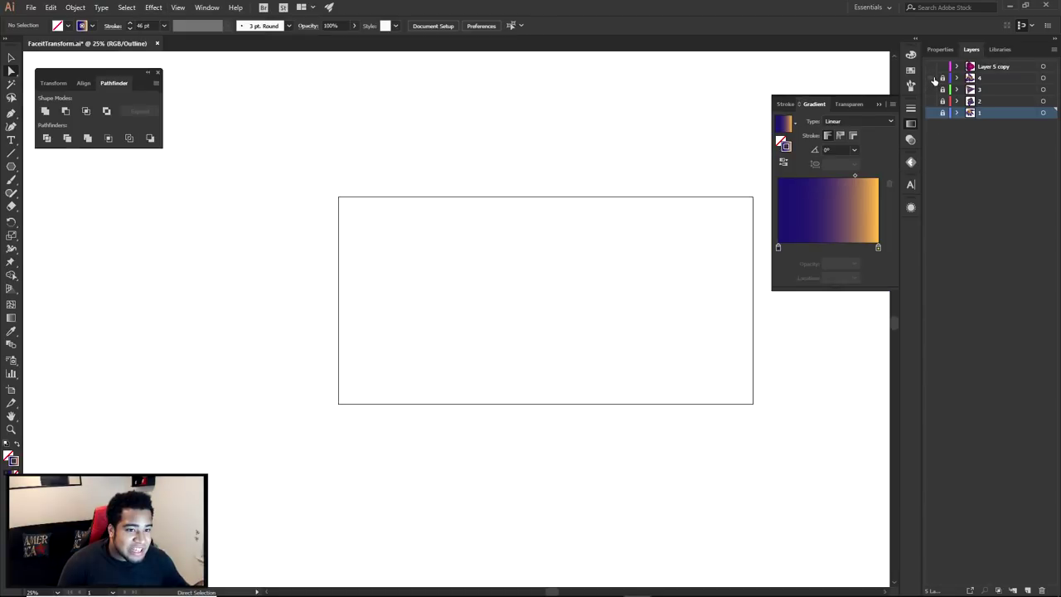